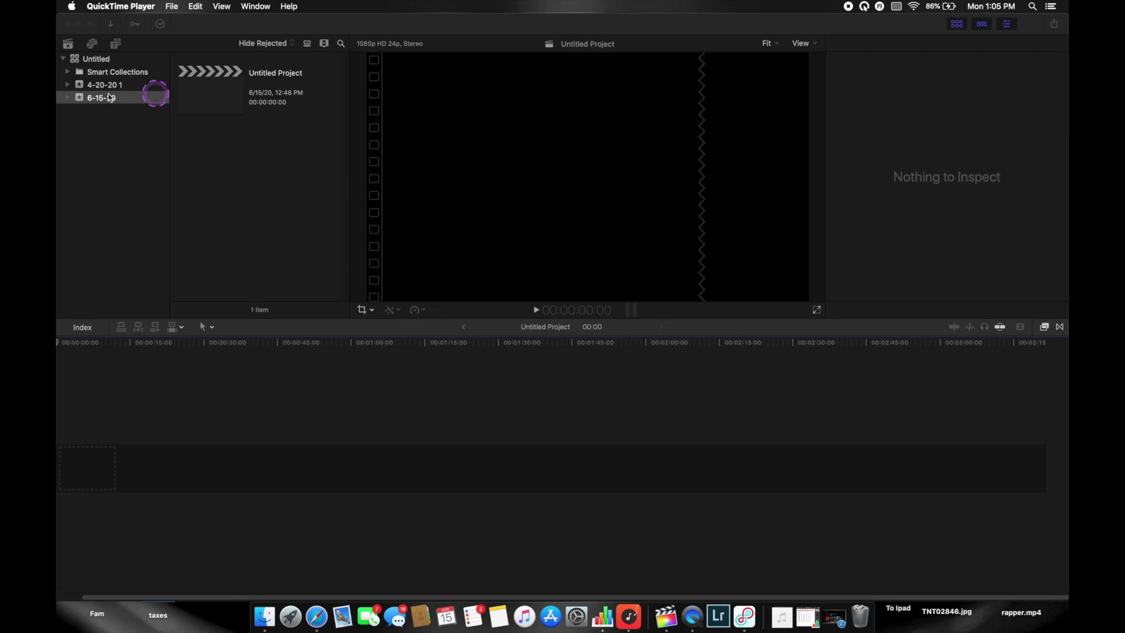
Step: Create a new event named 6-15-20 1 in the Untitled library
{"action": "left_click", "coordinate": [364, 29]}
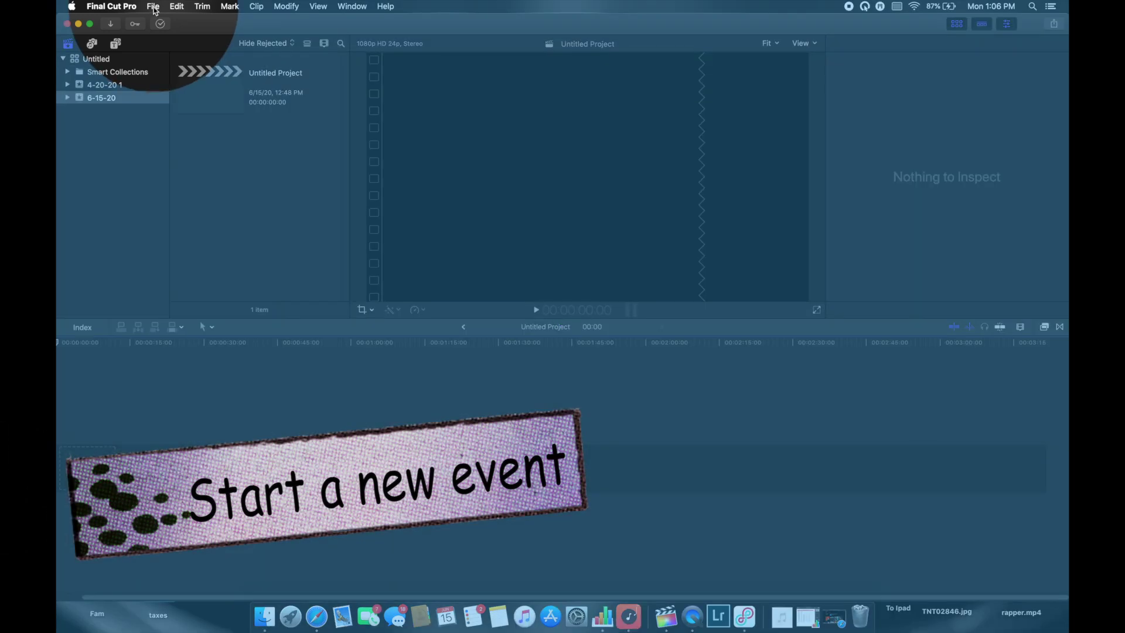
{"action": "left_click", "coordinate": [153, 6]}
{"action": "mouse_move", "coordinate": [167, 23]}
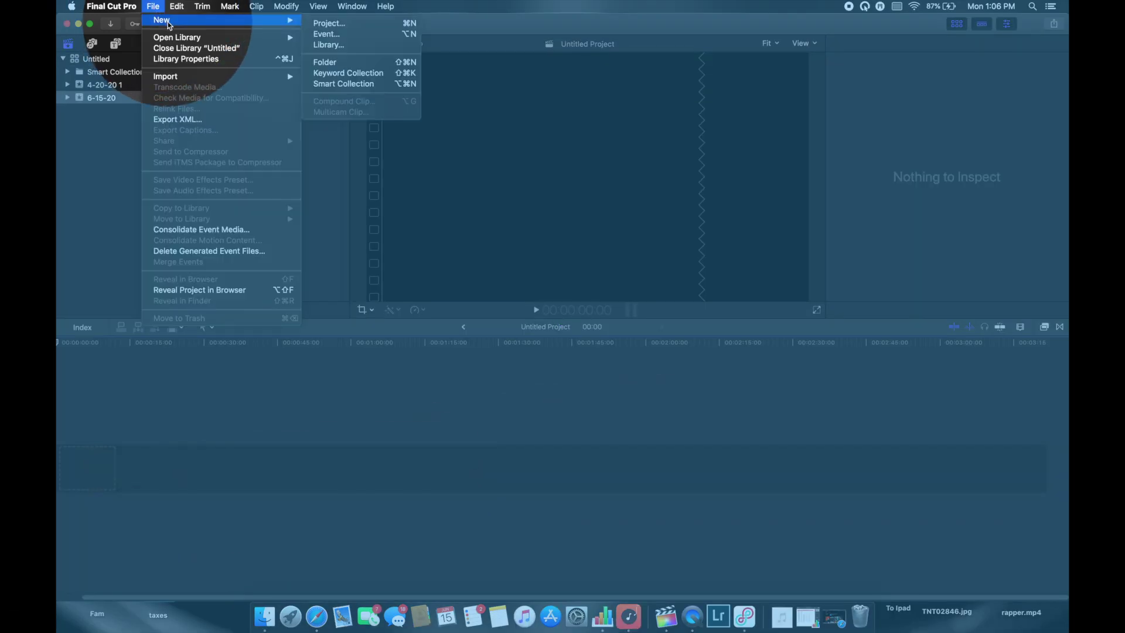
{"action": "left_click", "coordinate": [332, 35]}
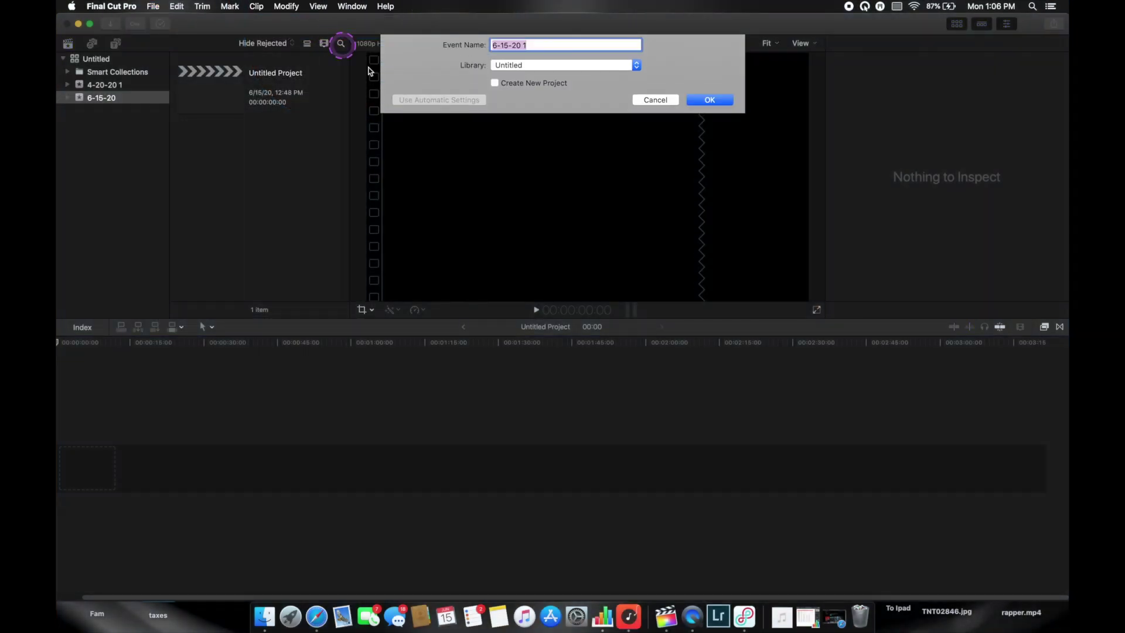
{"action": "left_click", "coordinate": [708, 100]}
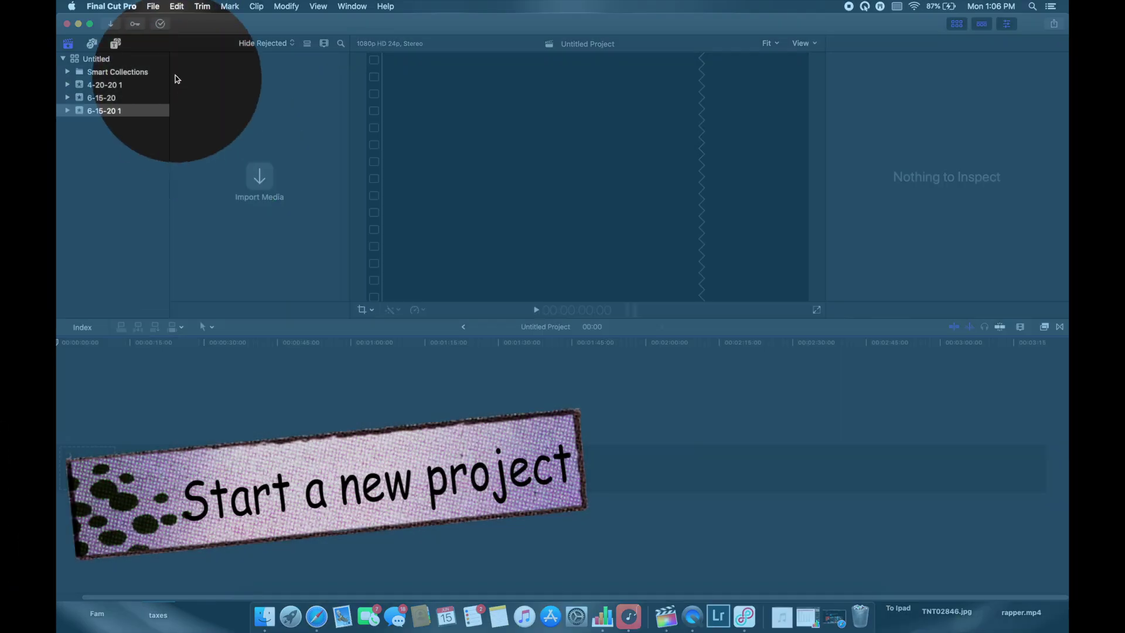
Step: Start a new project in the event 6-15-20 1 and name it Final Cut
{"action": "left_click", "coordinate": [153, 7]}
{"action": "mouse_move", "coordinate": [175, 18]}
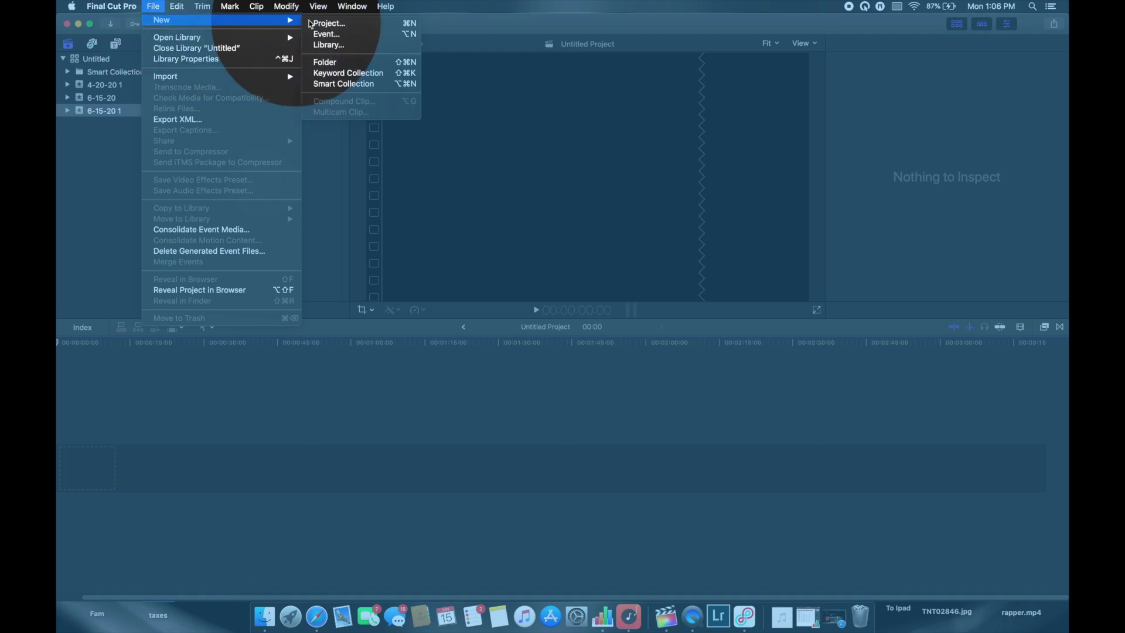
{"action": "left_click", "coordinate": [329, 23]}
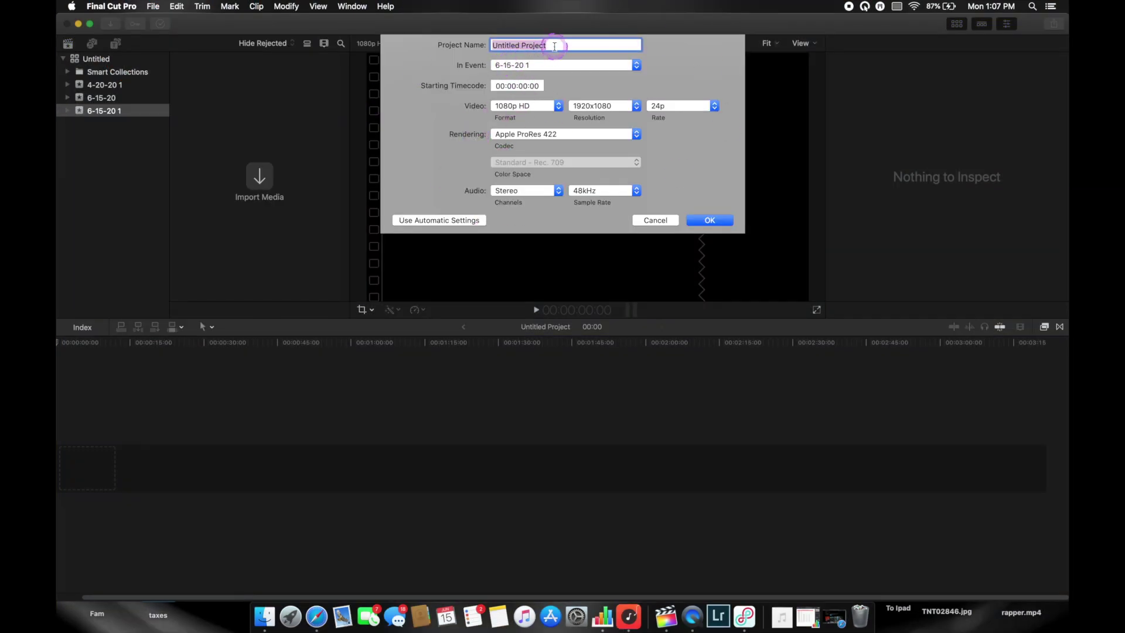
{"action": "type", "text": "Final Cut"}
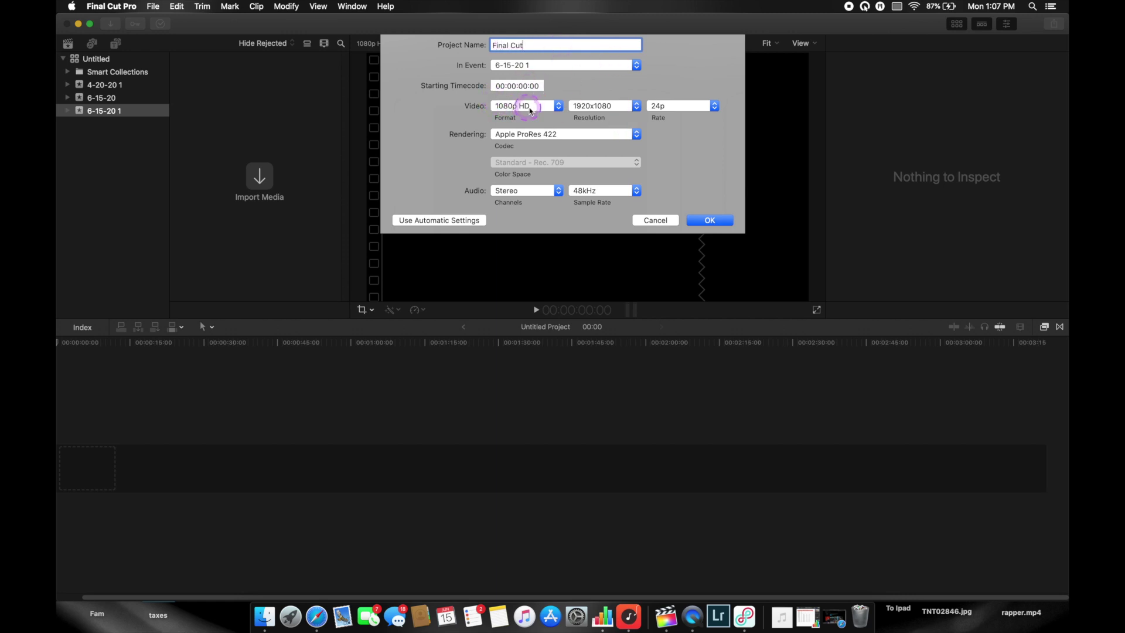
Step: Create the project with 1080p HD video at 1920x1080 resolution and a 24p frame rate
{"action": "left_click", "coordinate": [530, 110]}
{"action": "left_click", "coordinate": [636, 110]}
{"action": "left_click", "coordinate": [715, 107]}
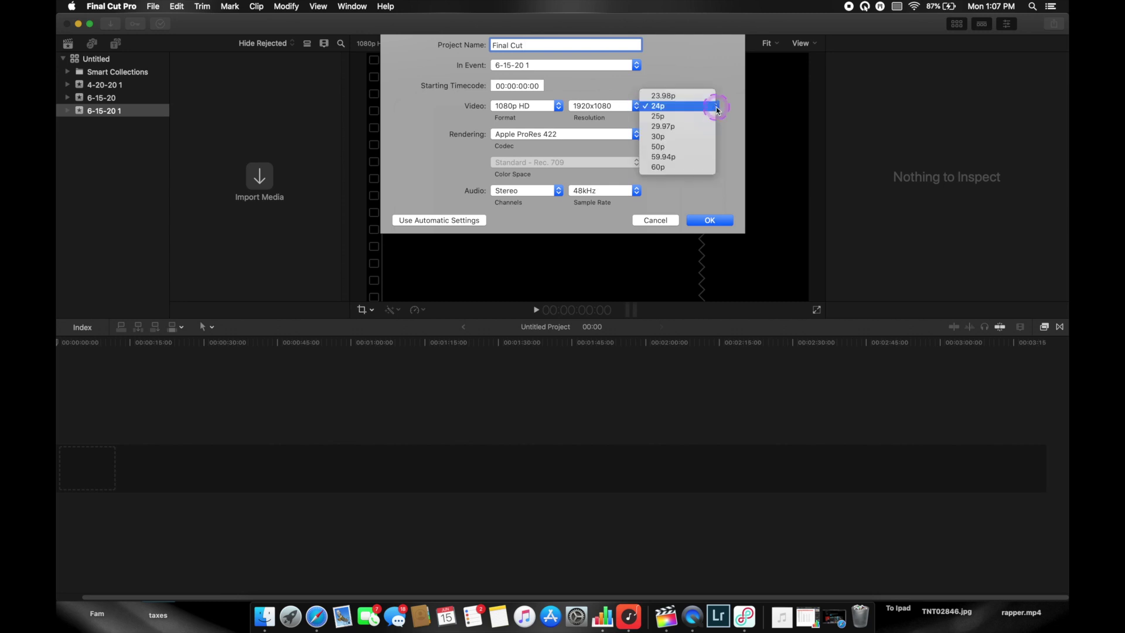
{"action": "left_click", "coordinate": [715, 106]}
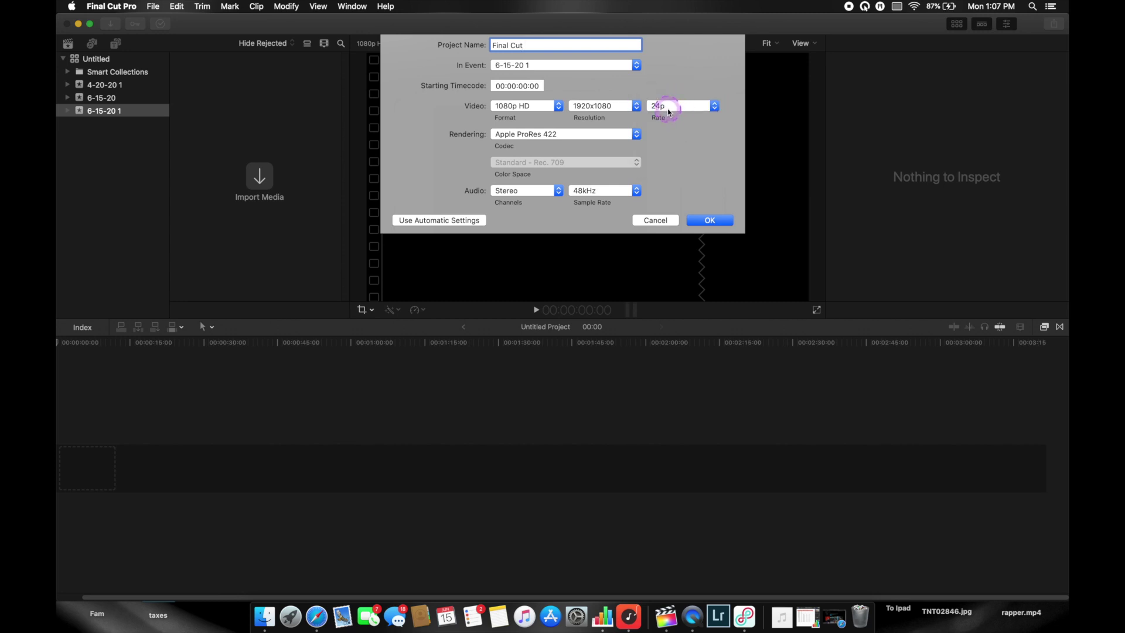
{"action": "left_click", "coordinate": [714, 108]}
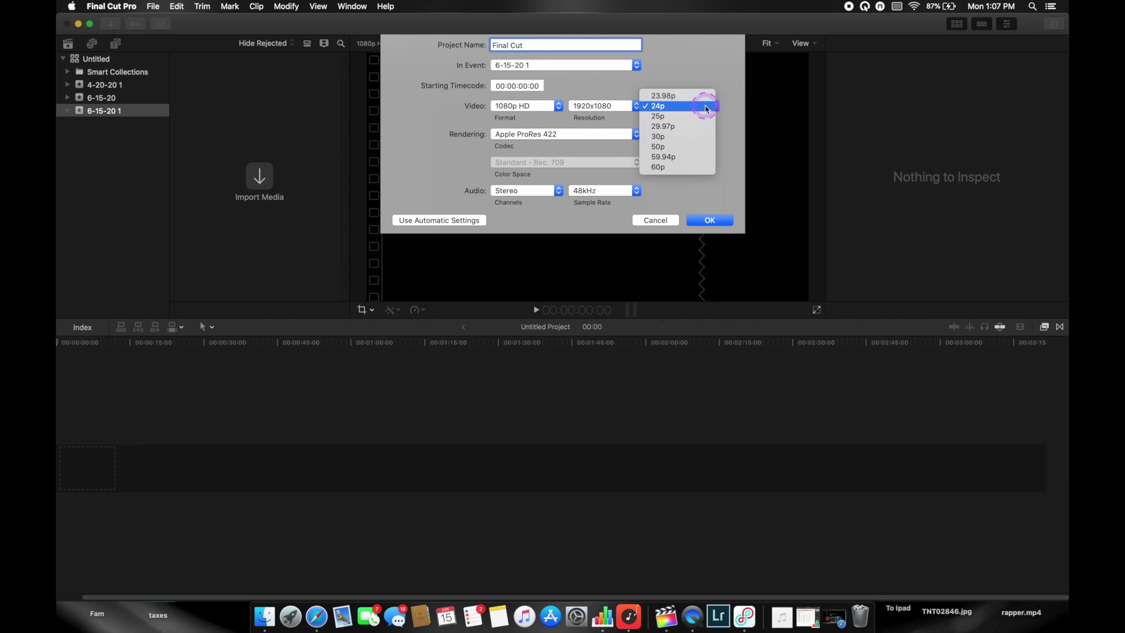
{"action": "left_click", "coordinate": [706, 107]}
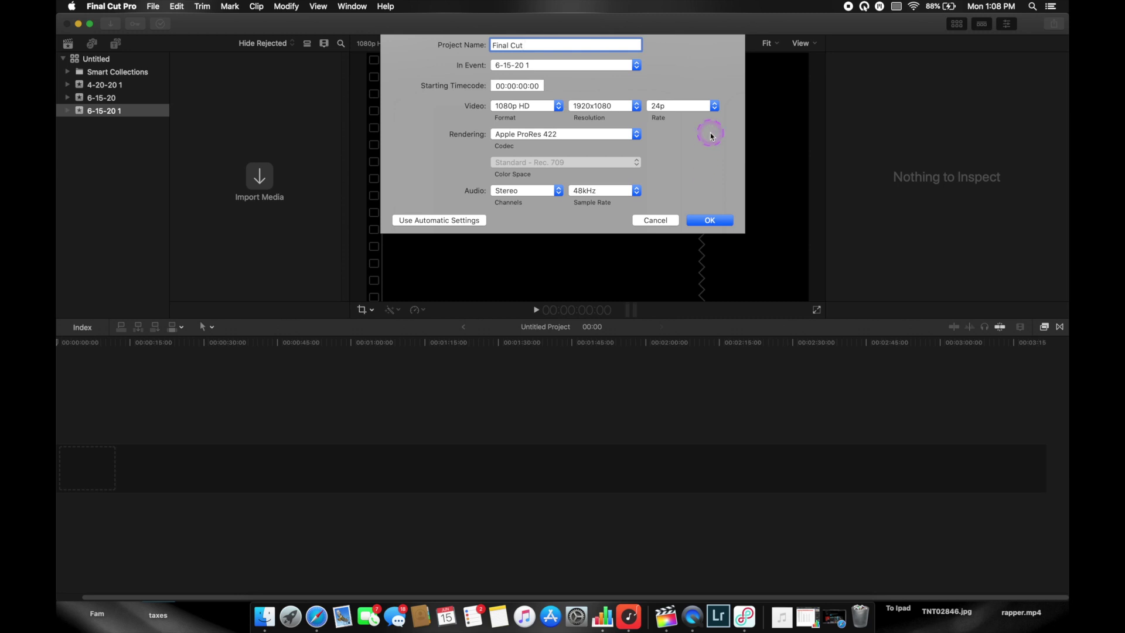
{"action": "left_click", "coordinate": [711, 220]}
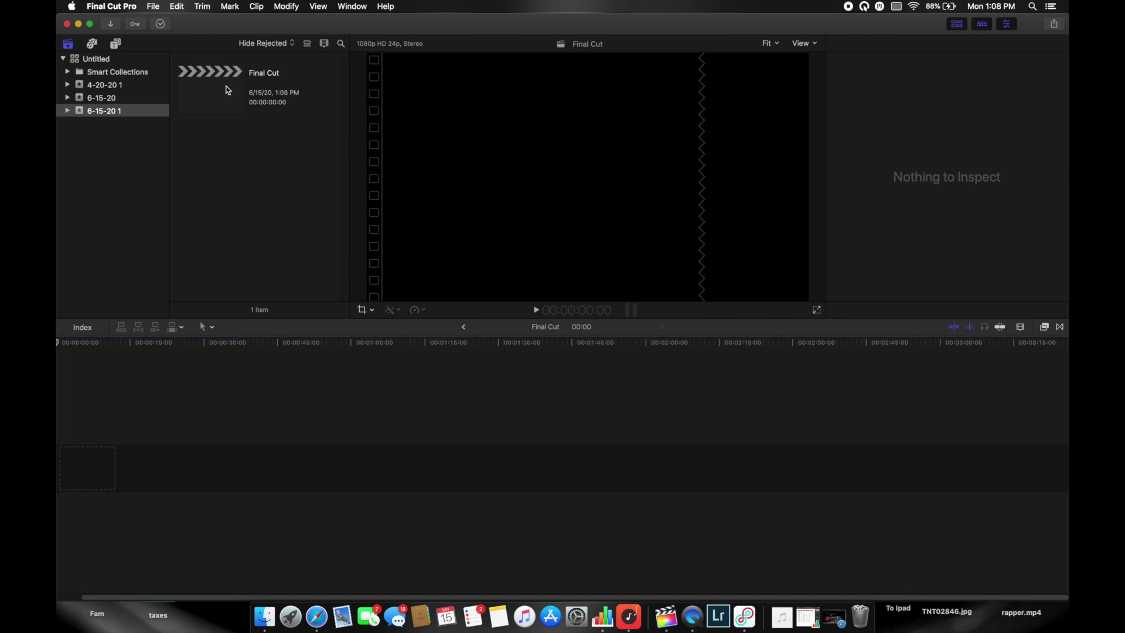
{"action": "left_click", "coordinate": [153, 135]}
{"action": "left_click", "coordinate": [263, 107]}
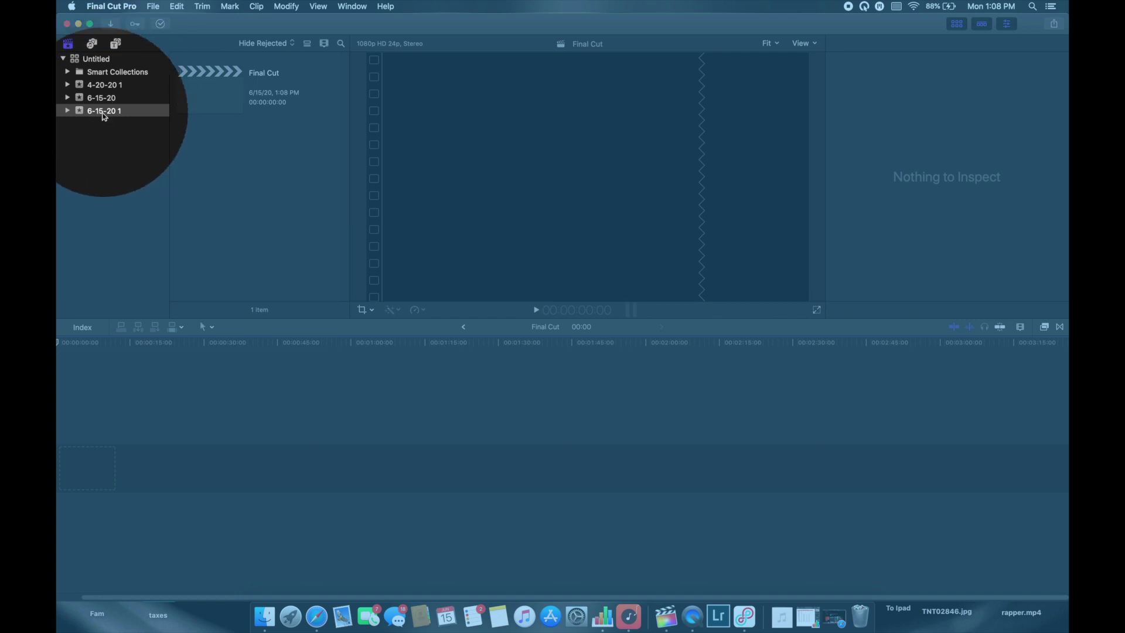
{"action": "left_click_drag", "start_coordinate": [109, 111], "coordinate": [113, 91]}
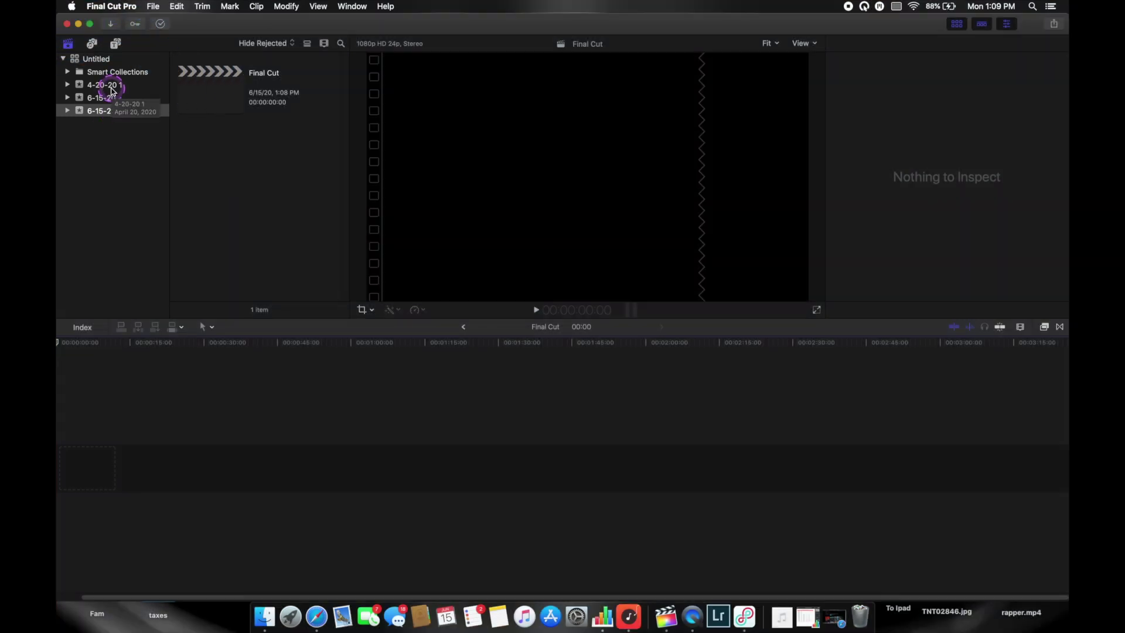
{"action": "left_click", "coordinate": [110, 87]}
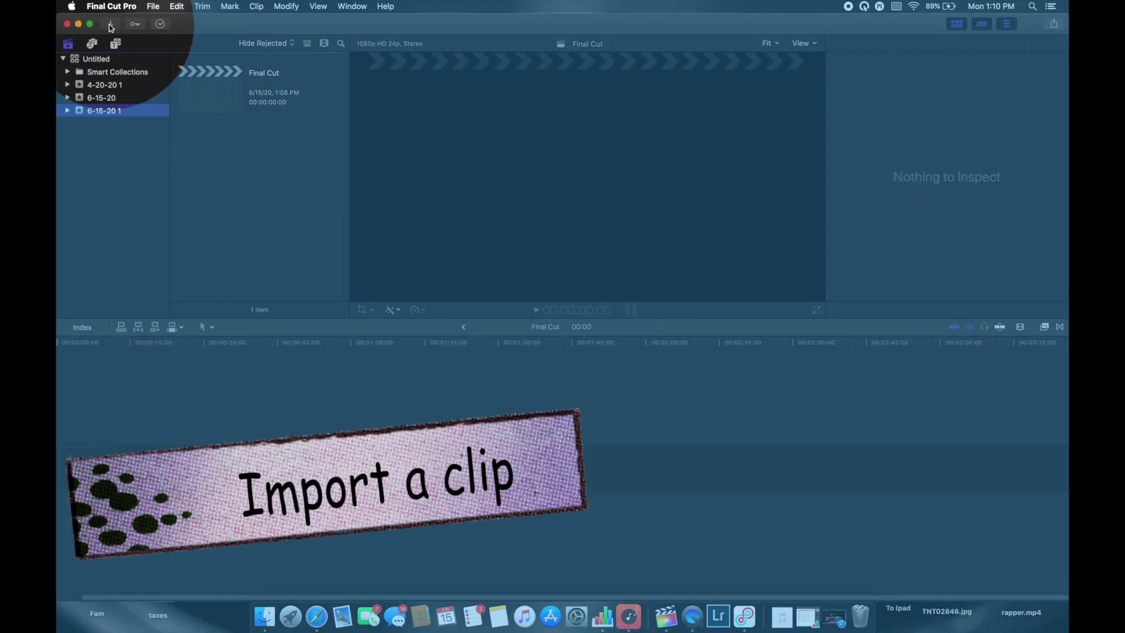
Step: Import the clips IMG_4468.MOV and IMG_4471.MOV from the Downloads folder into the event 6-15-20 1
{"action": "left_click", "coordinate": [111, 27]}
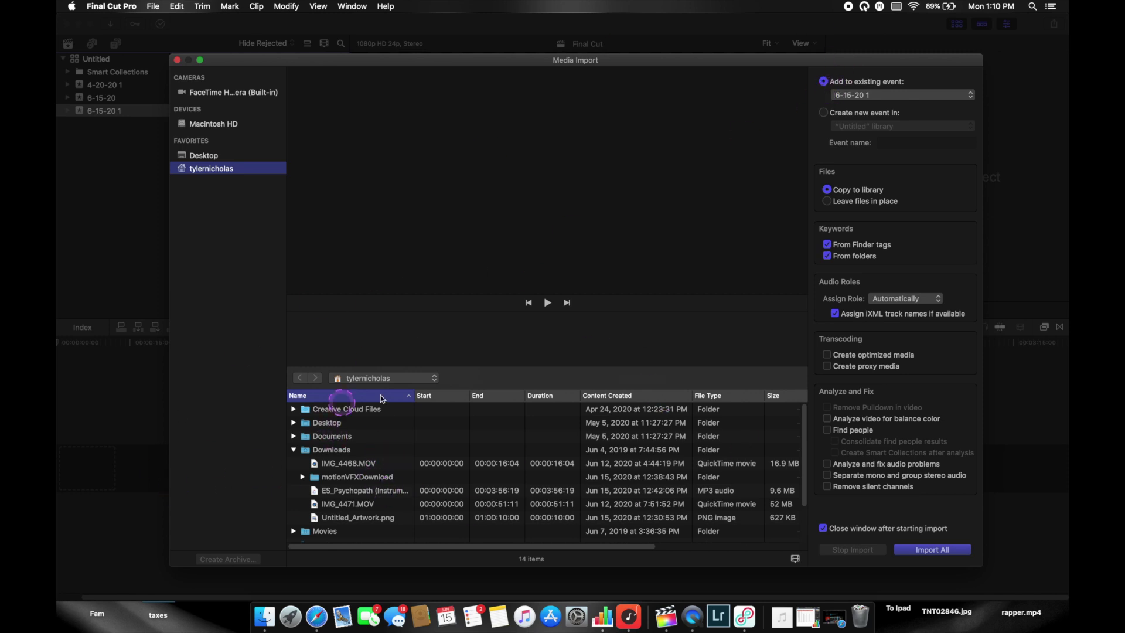
{"action": "scroll", "coordinate": [340, 497], "scroll_direction": "down", "scroll_amount": 1}
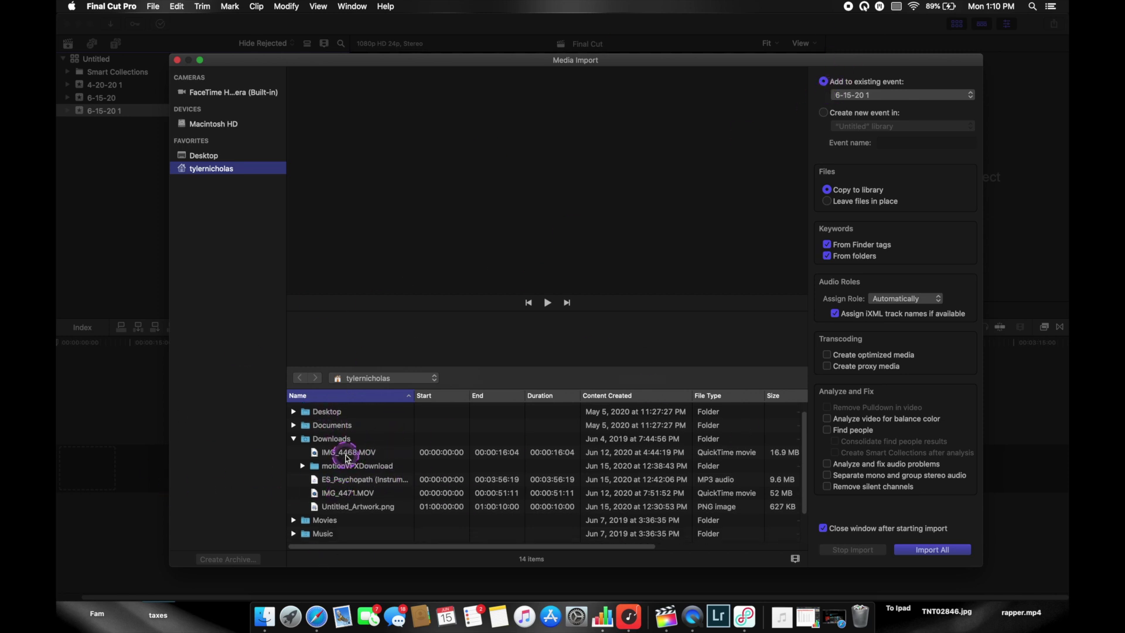
{"action": "left_click", "coordinate": [347, 452]}
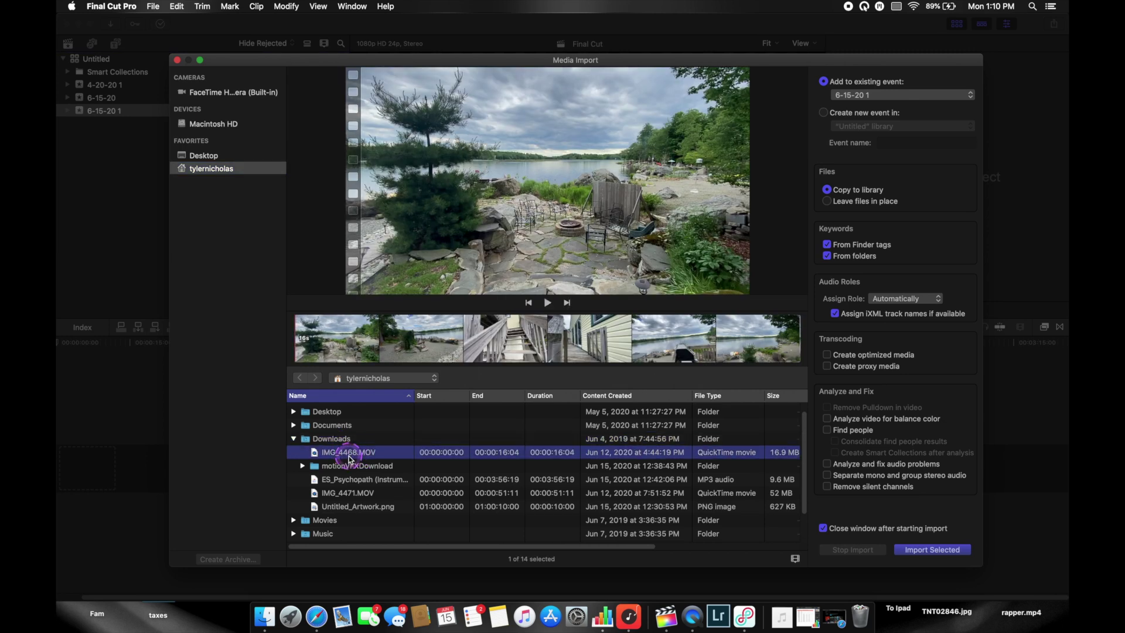
{"action": "left_click", "coordinate": [363, 439]}
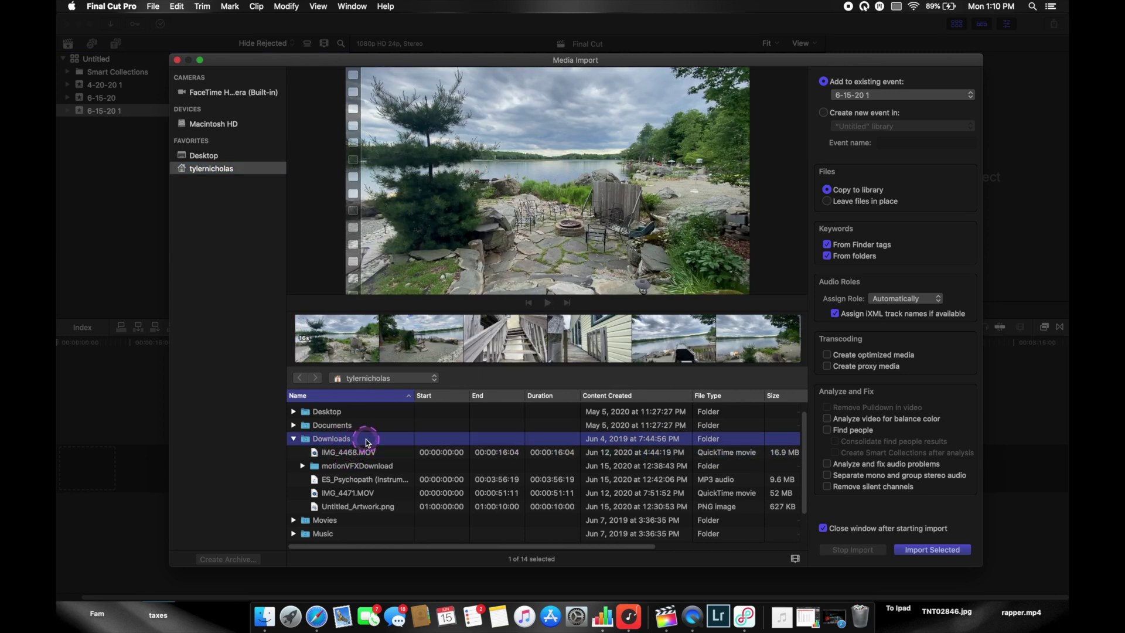
{"action": "scroll", "coordinate": [368, 442], "scroll_direction": "up", "scroll_amount": 1}
{"action": "left_click", "coordinate": [349, 504]}
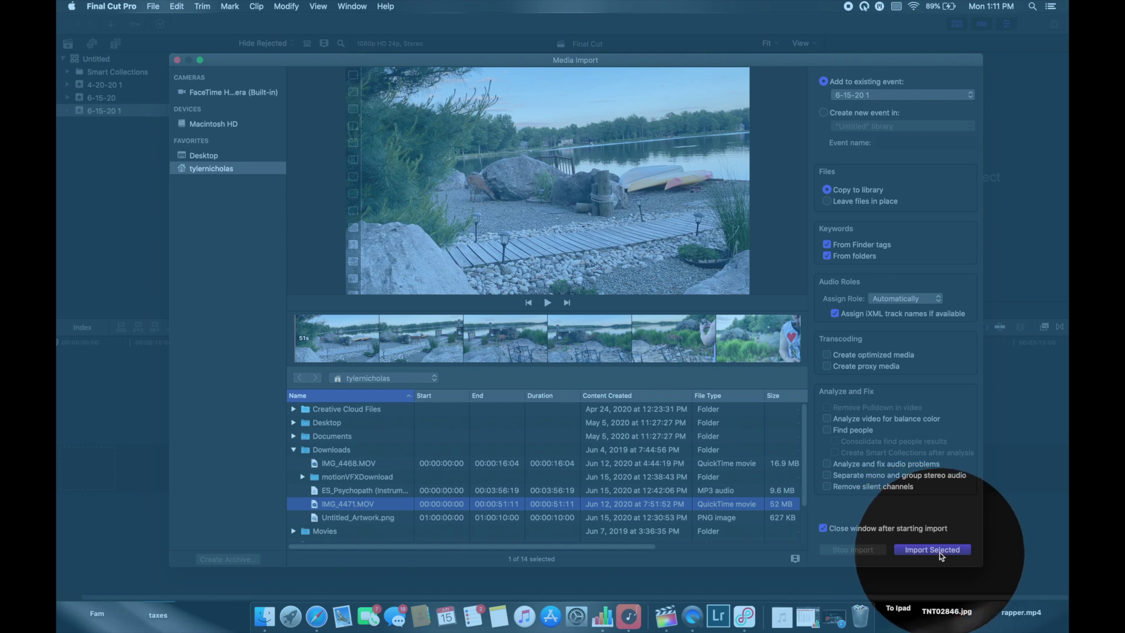
{"action": "left_click", "coordinate": [940, 550]}
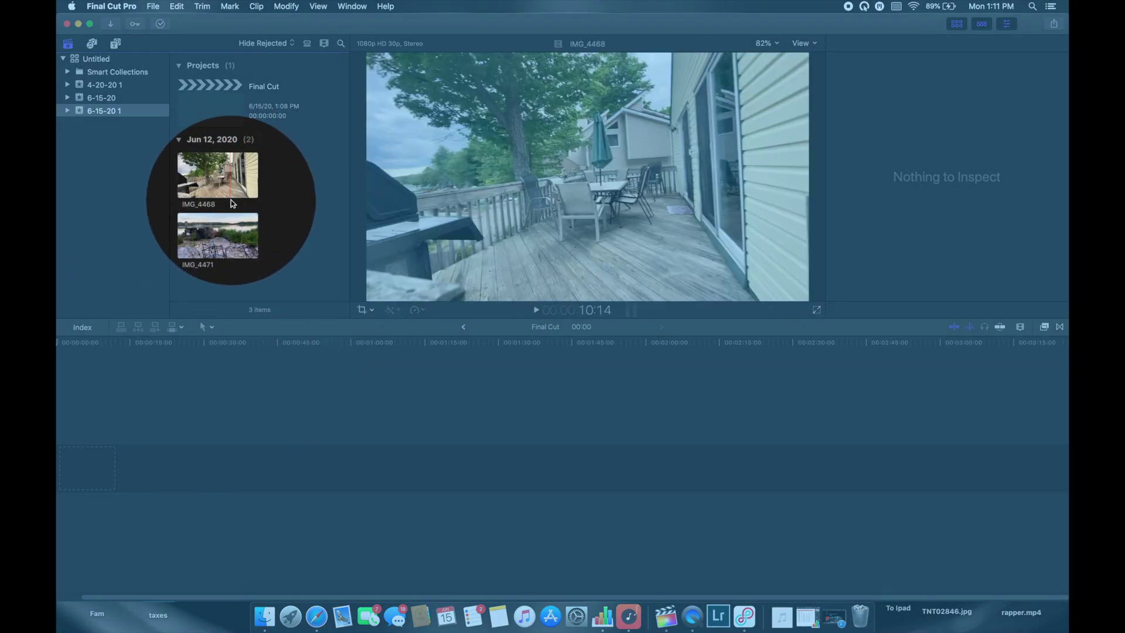
{"action": "left_click", "coordinate": [286, 190]}
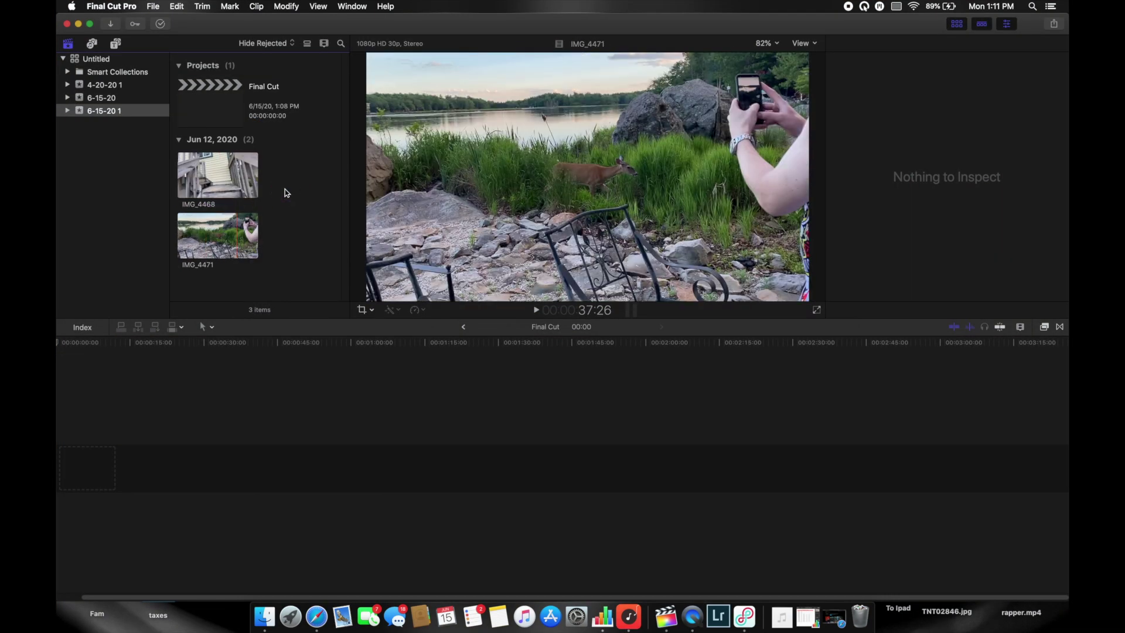
{"action": "left_click", "coordinate": [289, 201]}
{"action": "left_click", "coordinate": [302, 185]}
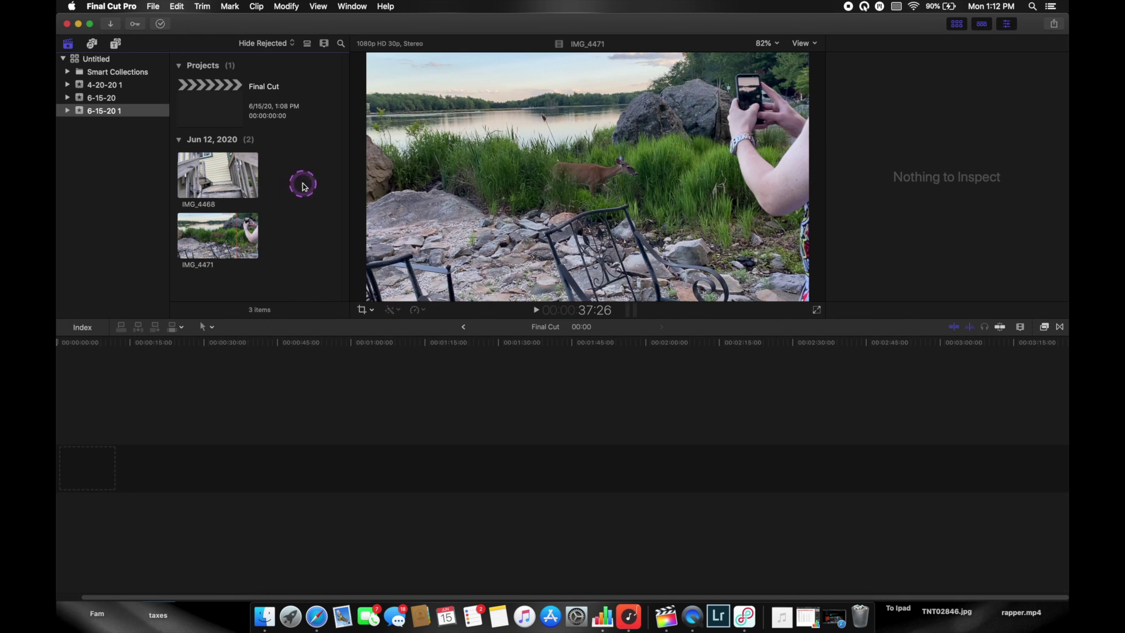
{"action": "left_click", "coordinate": [322, 181]}
{"action": "left_click", "coordinate": [281, 197]}
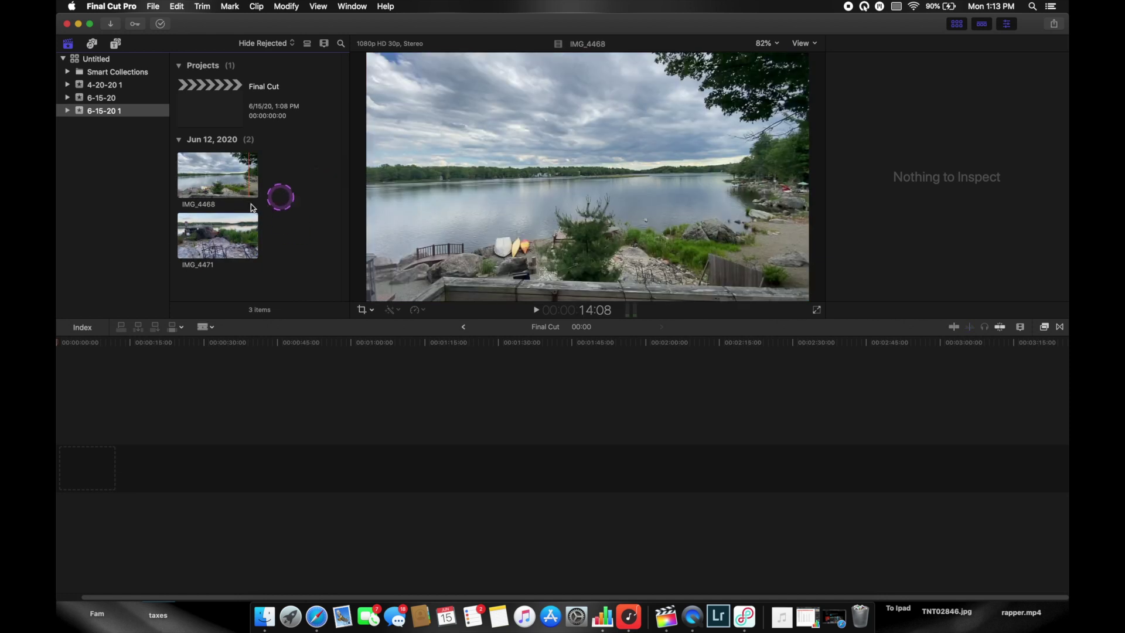
{"action": "left_click", "coordinate": [277, 312]}
{"action": "left_click", "coordinate": [336, 427]}
{"action": "left_click", "coordinate": [291, 221]}
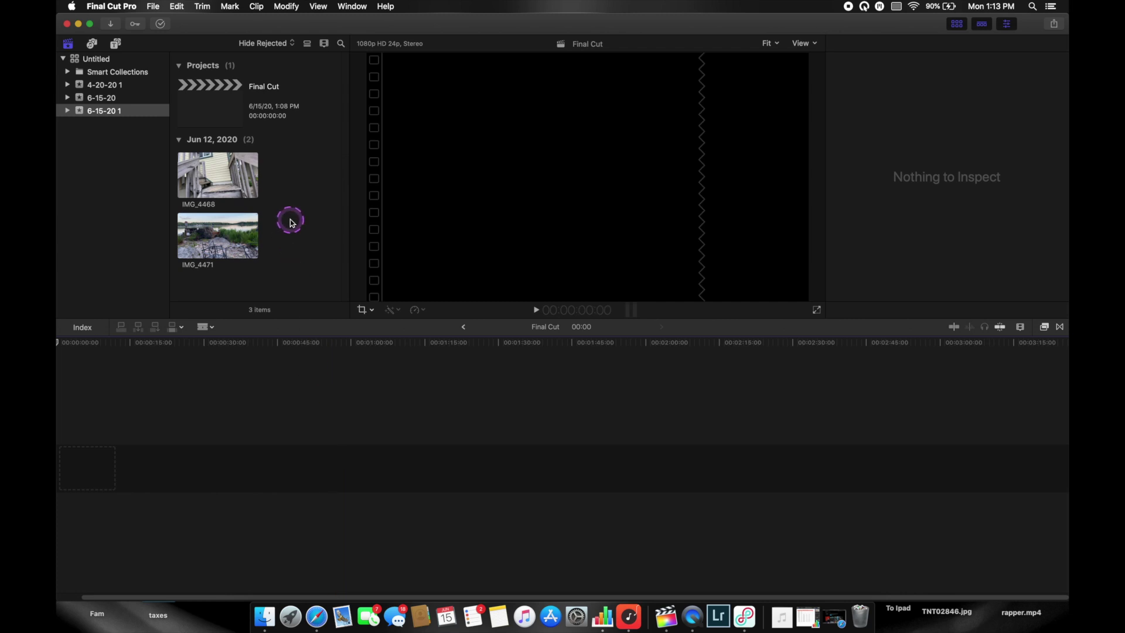
{"action": "left_click", "coordinate": [323, 228]}
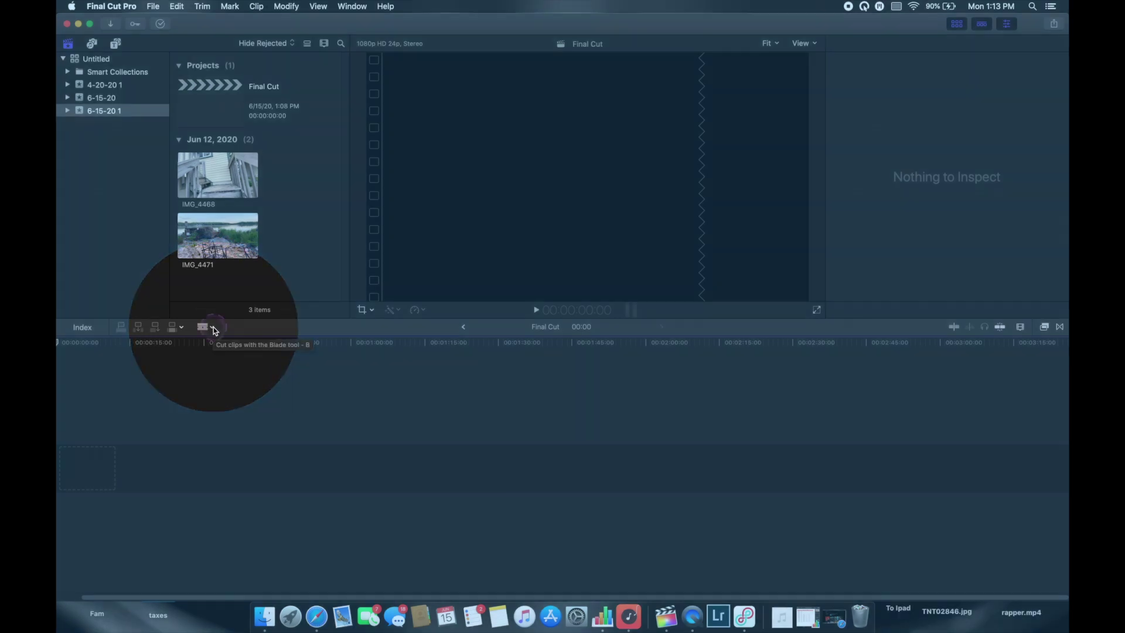
{"action": "left_click", "coordinate": [212, 327]}
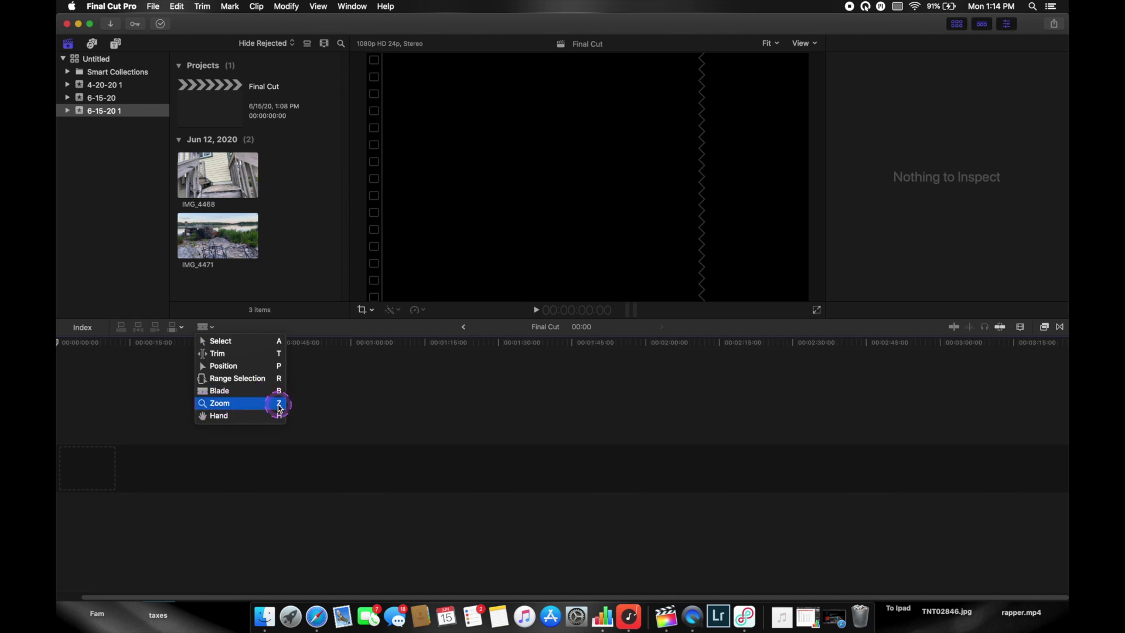
{"action": "left_click", "coordinate": [202, 326]}
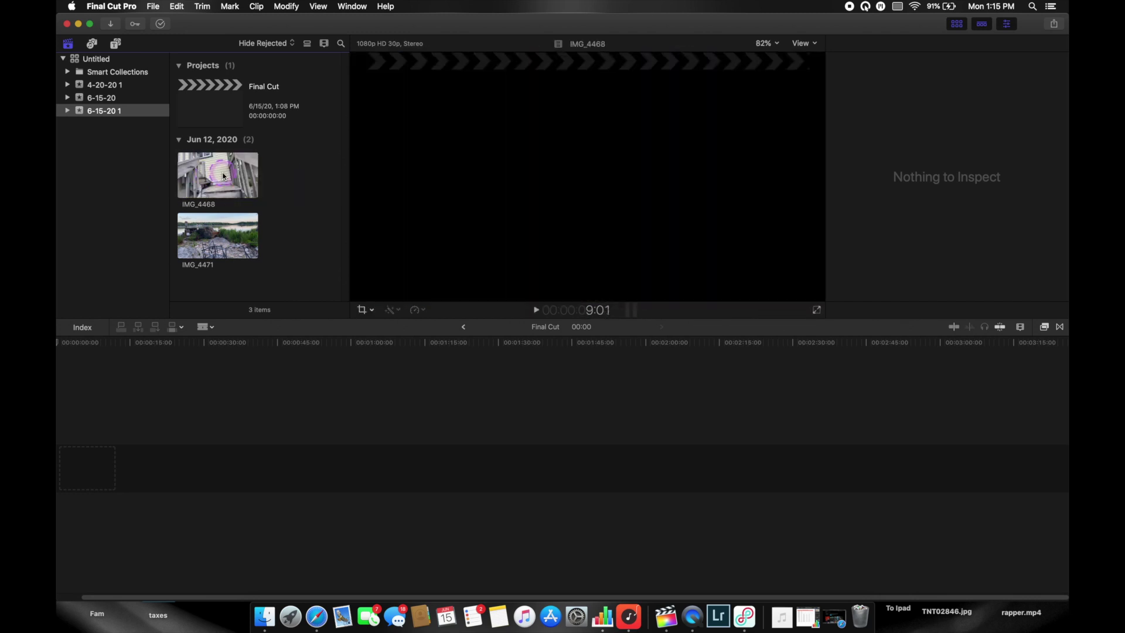
Step: Add the whole IMG_4468 clip to the start of the Final Cut project's empty timeline
{"action": "left_click", "coordinate": [222, 176]}
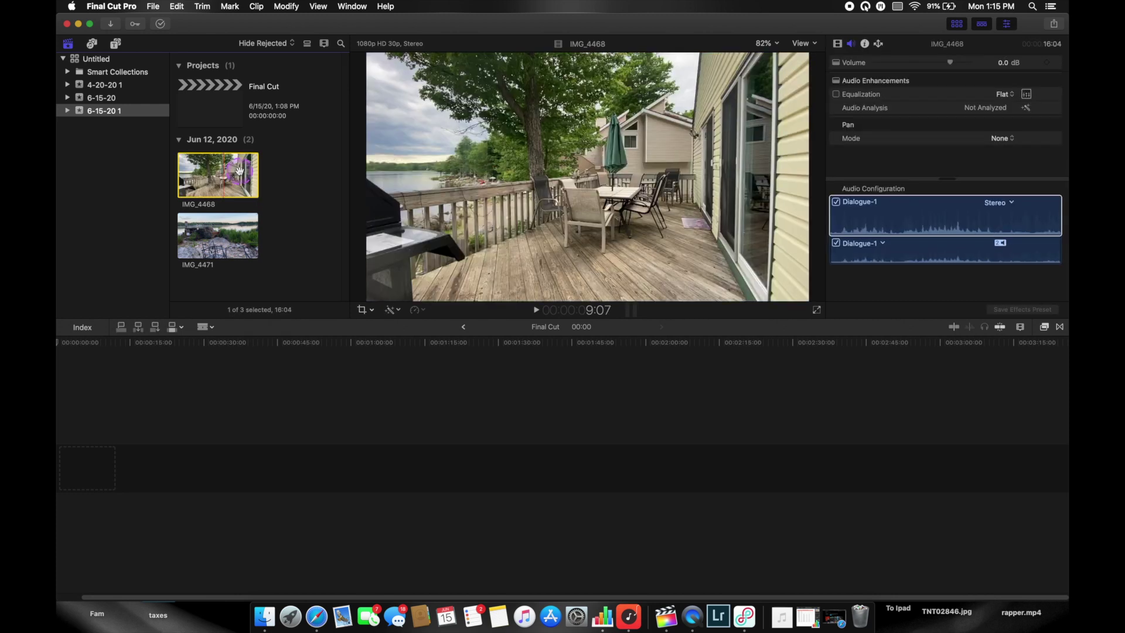
{"action": "left_click_drag", "start_coordinate": [223, 172], "coordinate": [145, 388]}
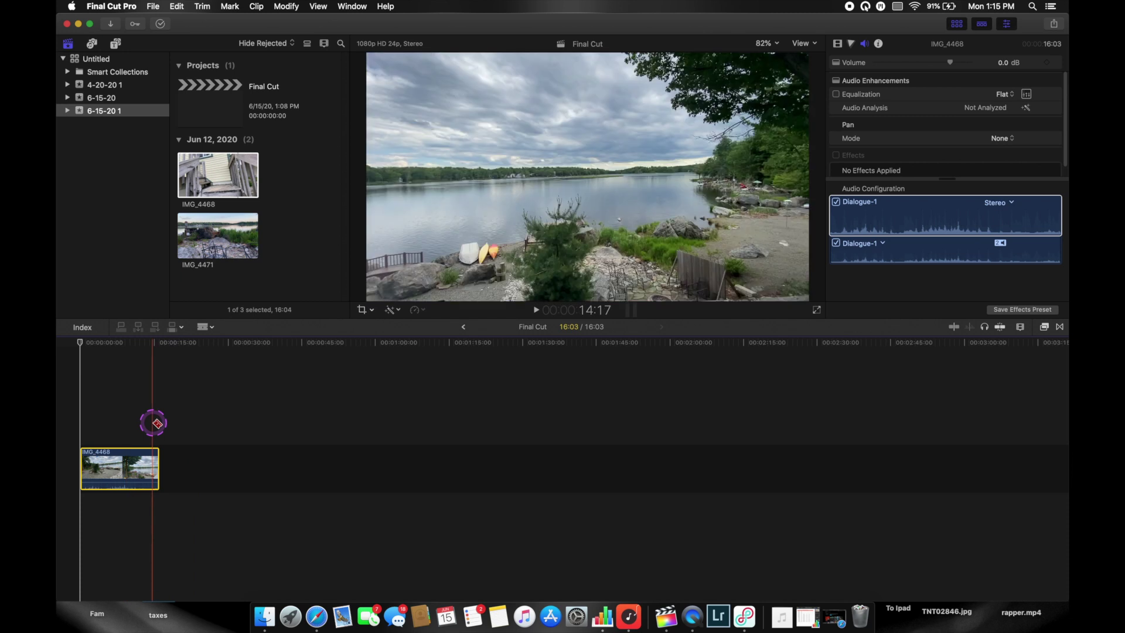
{"action": "key", "text": "z"}
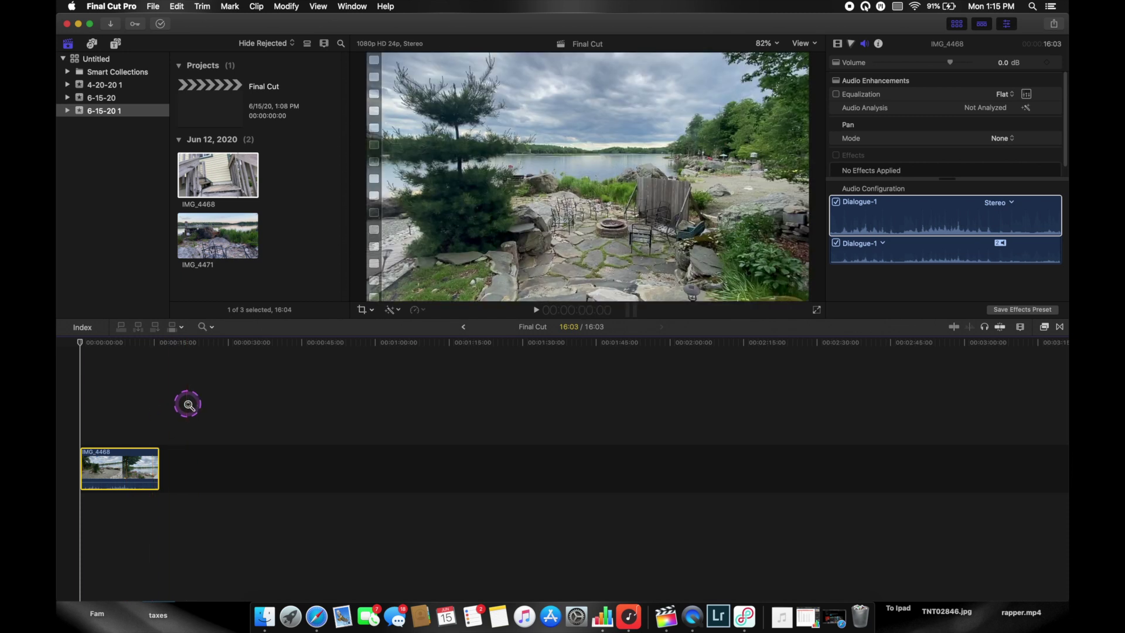
{"action": "left_click", "coordinate": [188, 404]}
{"action": "left_click", "coordinate": [246, 473]}
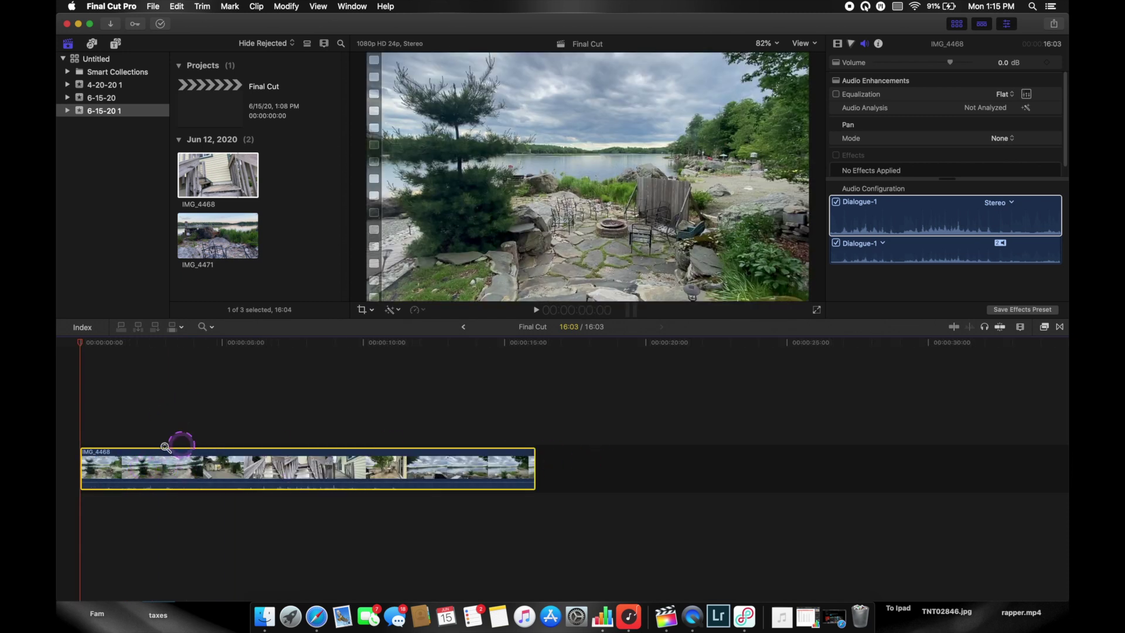
{"action": "left_click", "coordinate": [178, 463]}
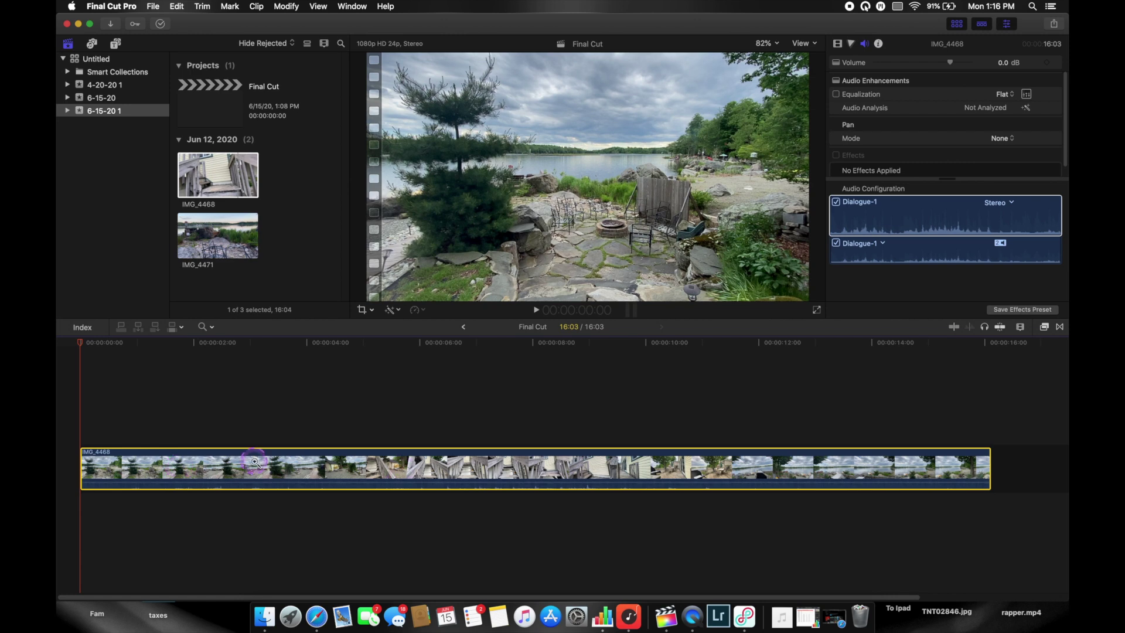
{"action": "key", "text": "r"}
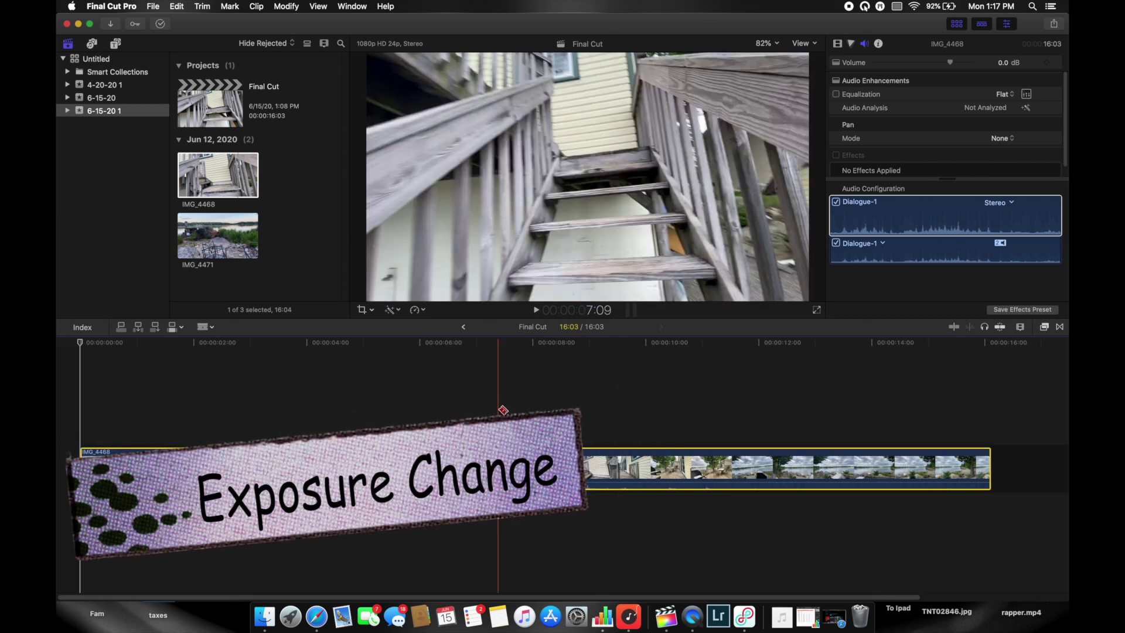
{"action": "left_click", "coordinate": [536, 419]}
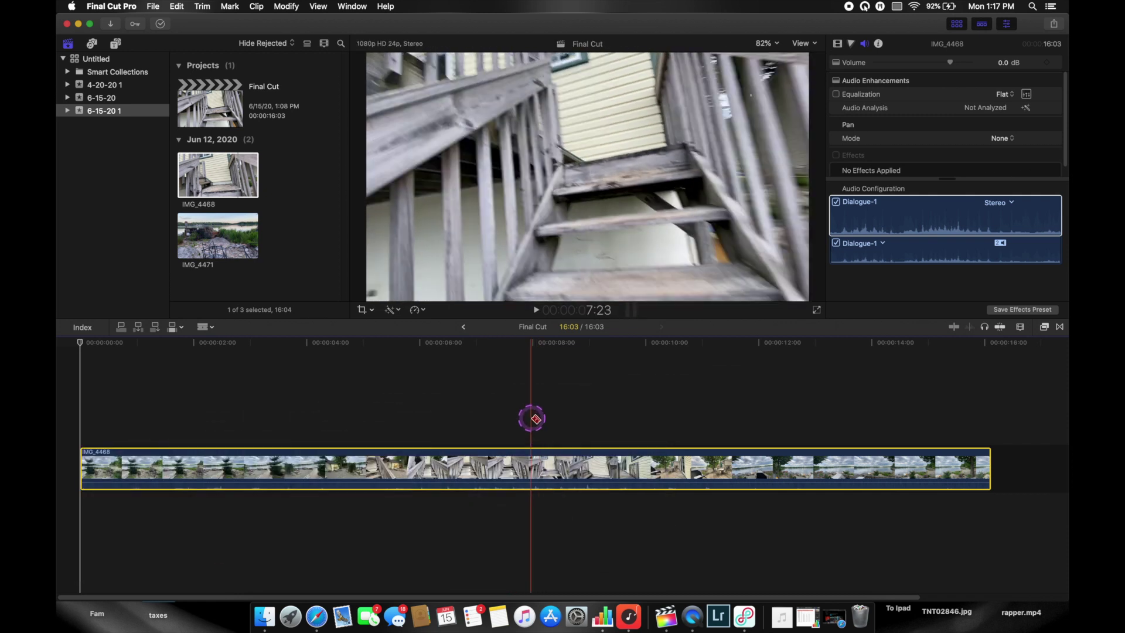
Step: Set the midtones exposure of the IMG_4468 timeline clip to -2% on its color board
{"action": "left_click", "coordinate": [708, 382]}
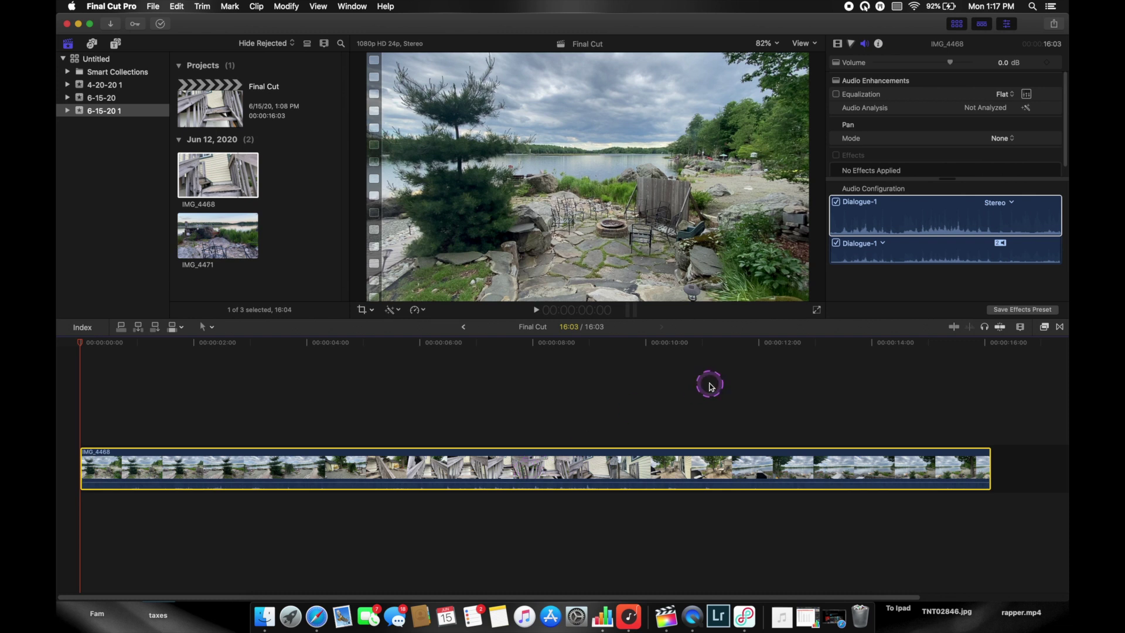
{"action": "left_click", "coordinate": [851, 44]}
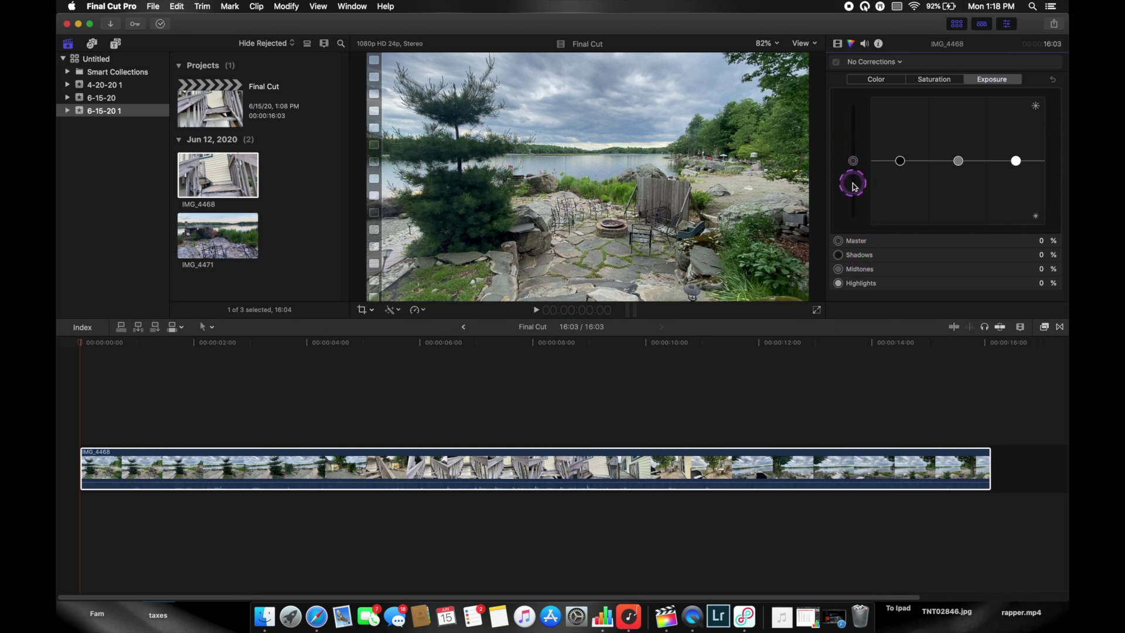
{"action": "mouse_move", "coordinate": [853, 166]}
{"action": "left_mouse_down"}
{"action": "mouse_move", "coordinate": [853, 145]}
{"action": "mouse_move", "coordinate": [854, 175]}
{"action": "mouse_move", "coordinate": [854, 165]}
{"action": "left_mouse_up"}
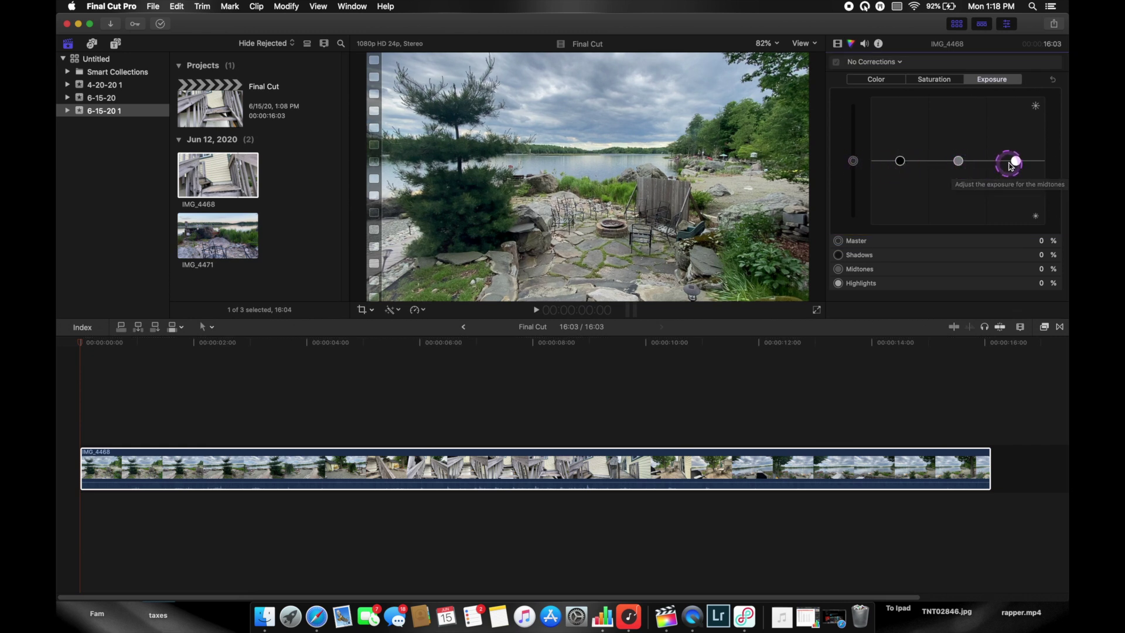
{"action": "left_click_drag", "start_coordinate": [959, 161], "coordinate": [959, 162]}
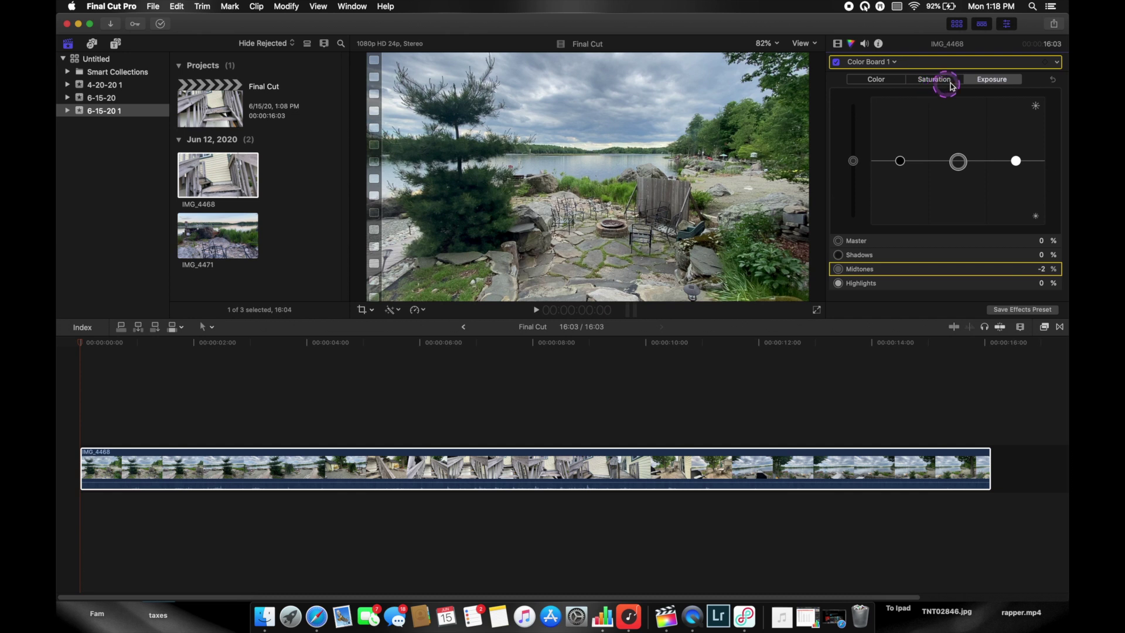
{"action": "left_click", "coordinate": [940, 81]}
{"action": "left_click", "coordinate": [883, 82]}
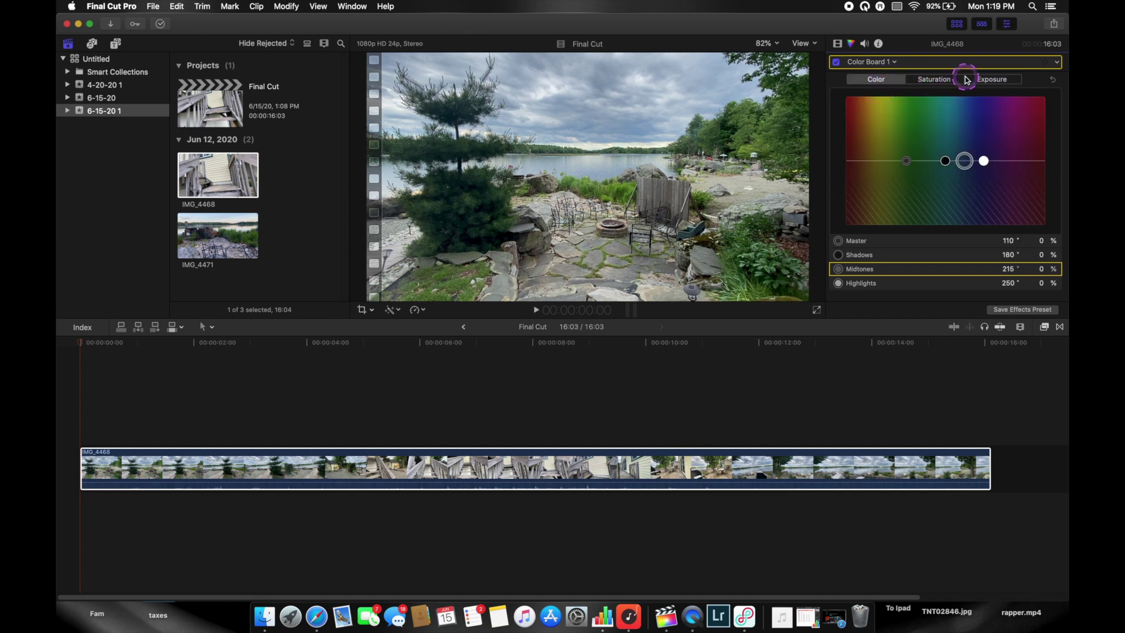
{"action": "left_click", "coordinate": [997, 79]}
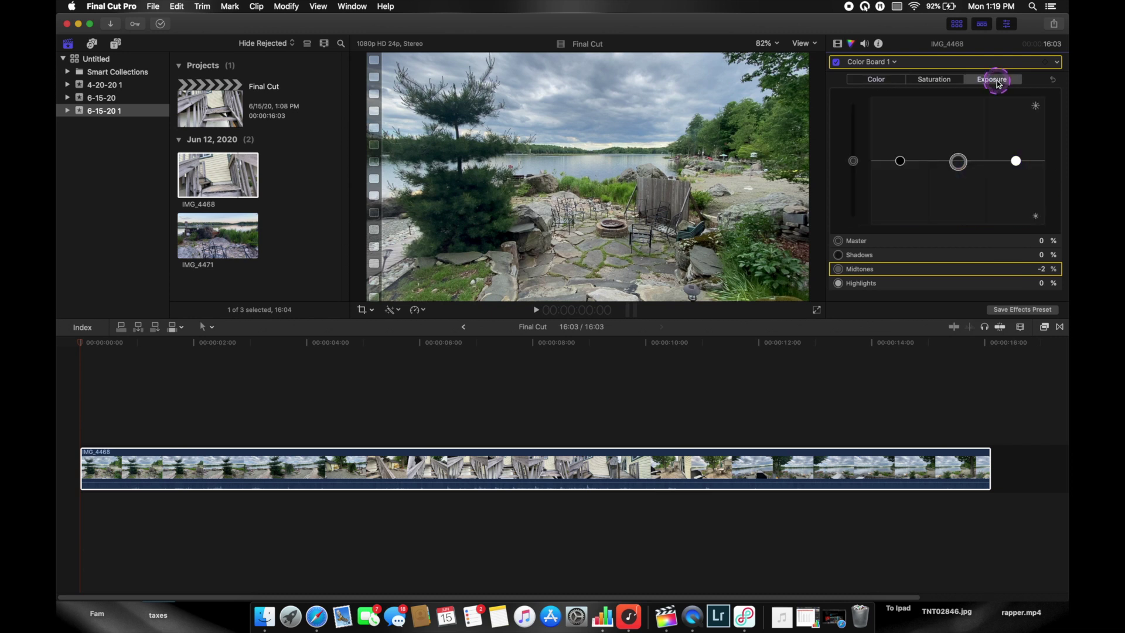
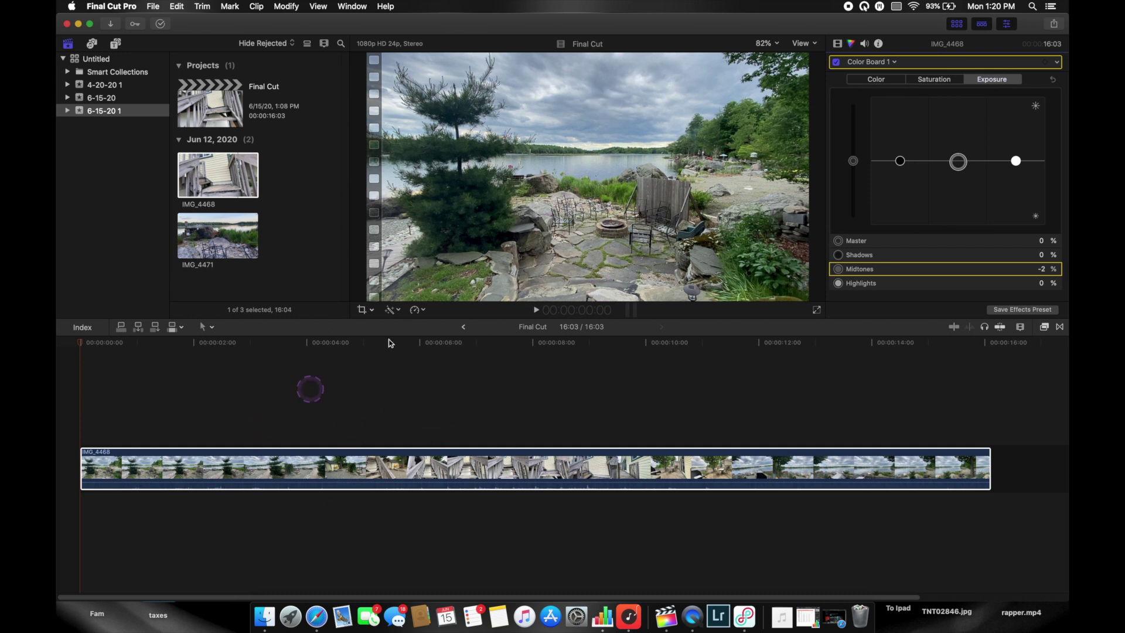
Step: Play through the IMG_4468 clip and cut it at about 3:17 and 12:03 on the timeline
{"action": "left_click", "coordinate": [82, 419]}
{"action": "key", "text": "space"}
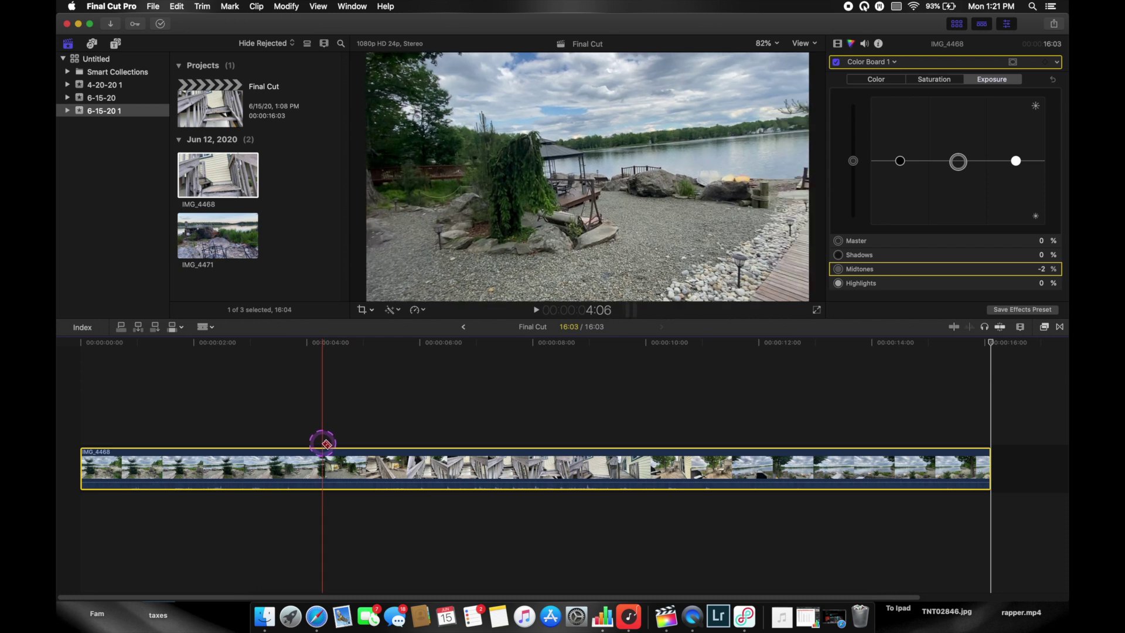
{"action": "left_click", "coordinate": [293, 449]}
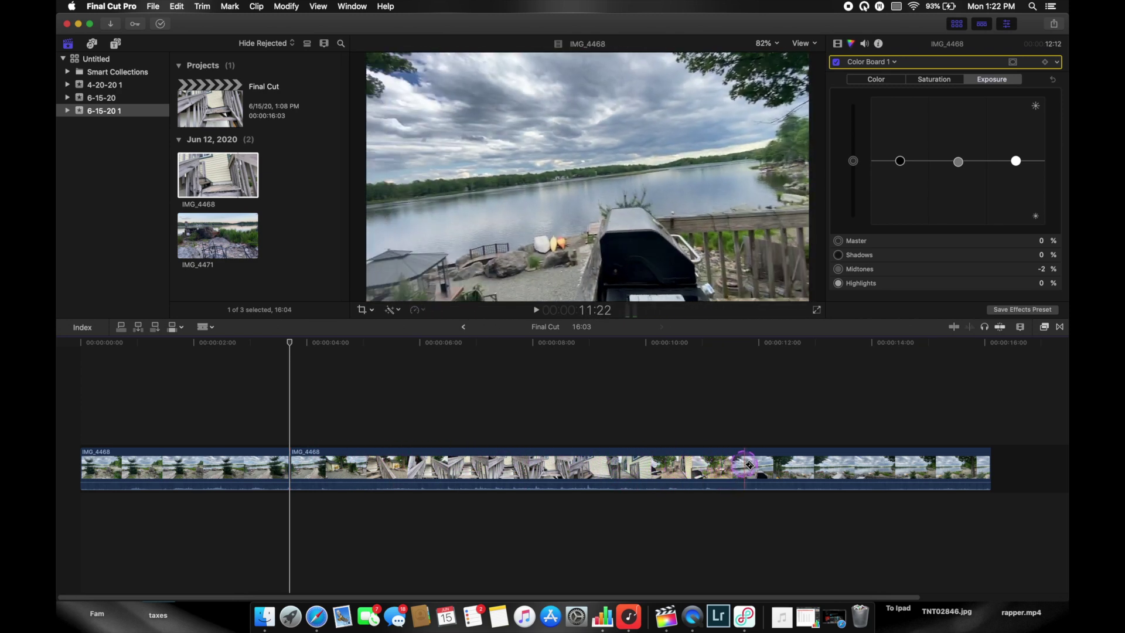
{"action": "left_click", "coordinate": [767, 466]}
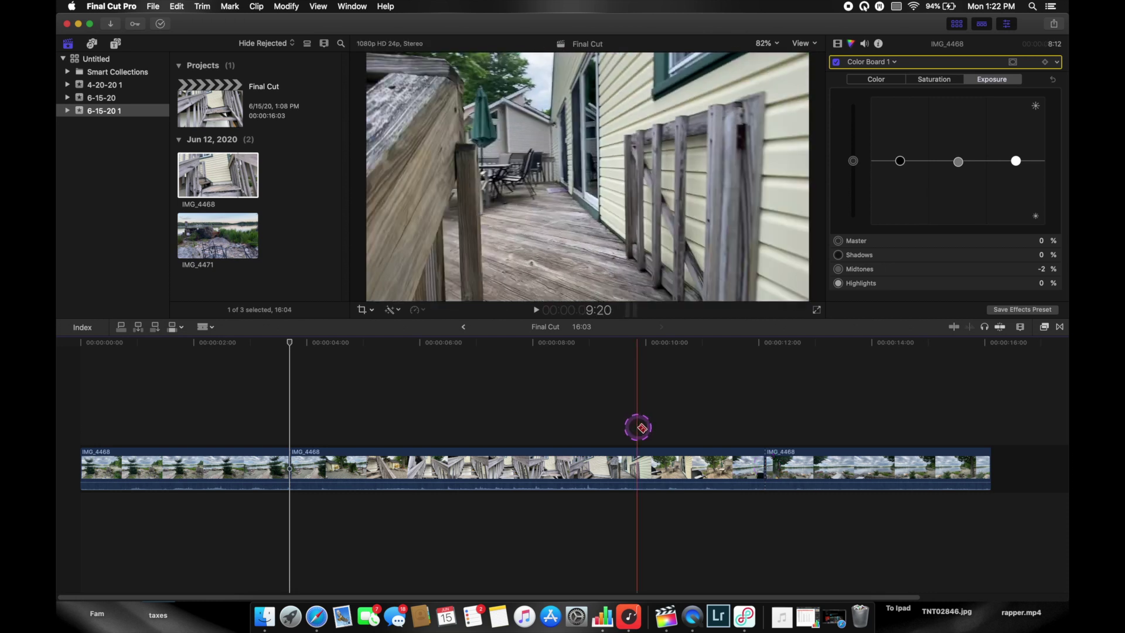
Step: Delete the middle section of IMG_4468 so the remaining parts join, and play the result from the start
{"action": "key", "text": "a"}
{"action": "left_click", "coordinate": [497, 462]}
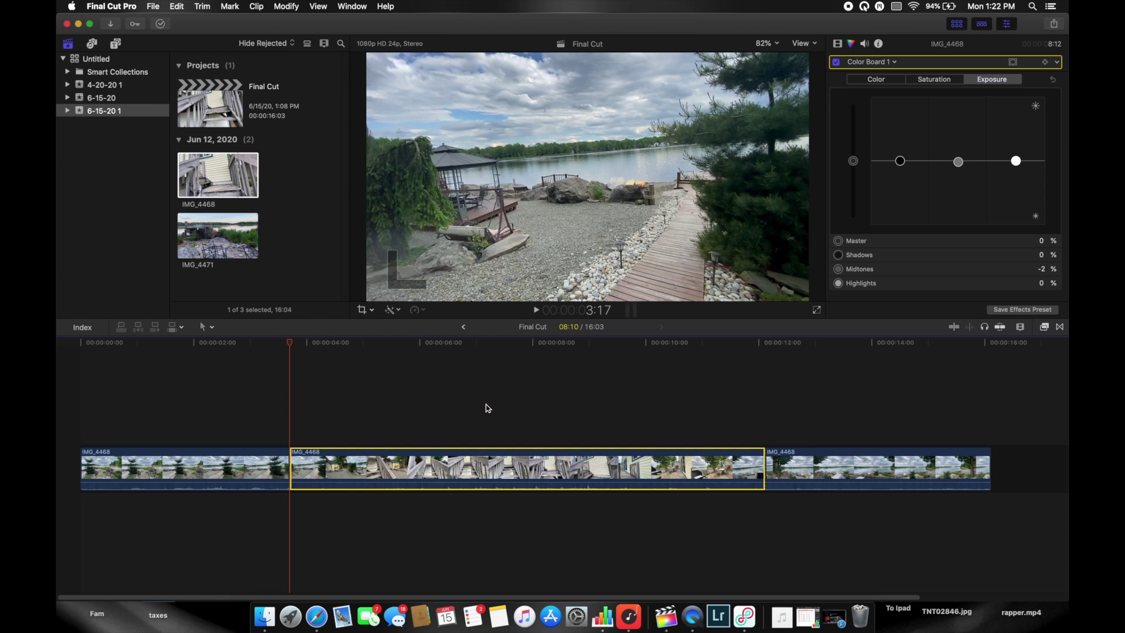
{"action": "key", "text": "Delete"}
{"action": "left_click", "coordinate": [79, 398]}
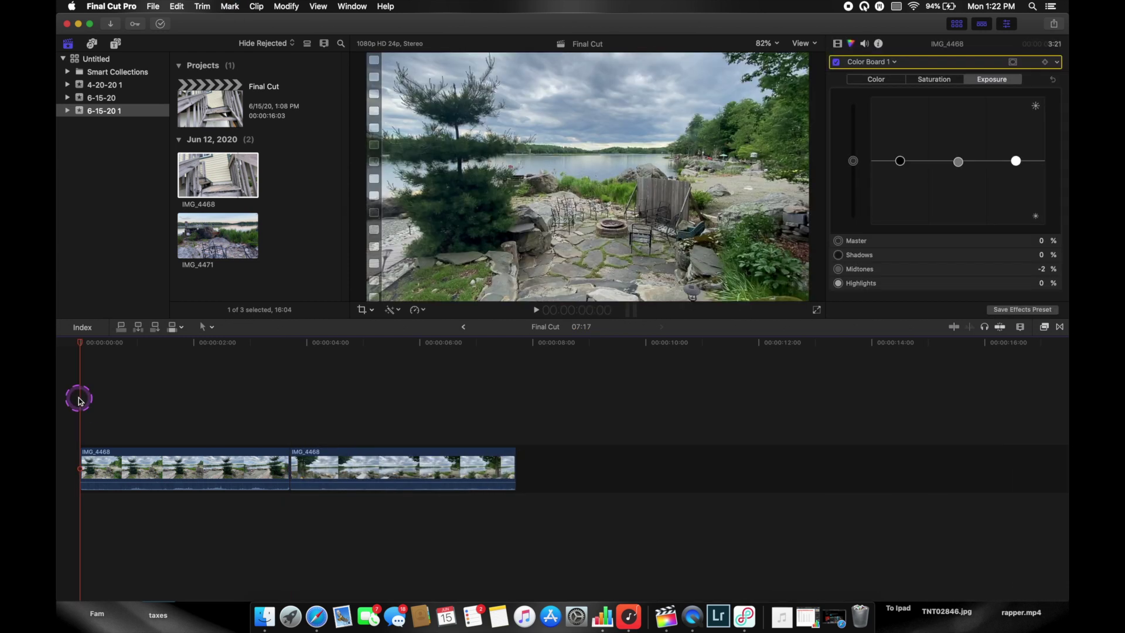
{"action": "key", "text": "space"}
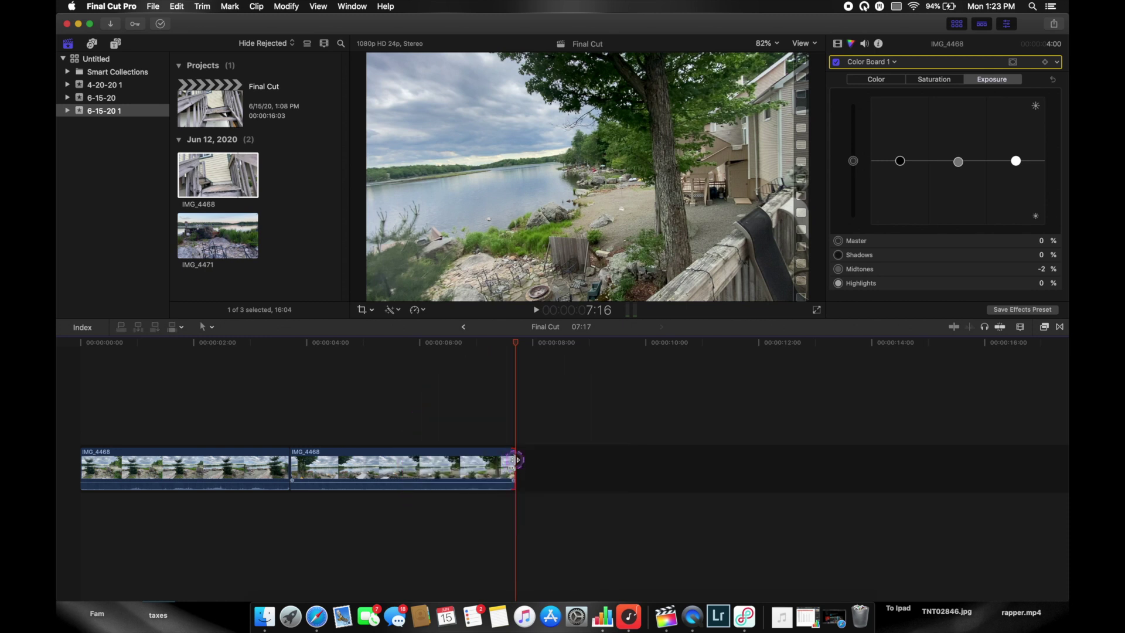
Step: Trim the end of the second IMG_4468 section so the edit ends at about 6:23
{"action": "left_click_drag", "start_coordinate": [514, 460], "coordinate": [472, 462]}
{"action": "left_click", "coordinate": [389, 422]}
{"action": "key", "text": "space"}
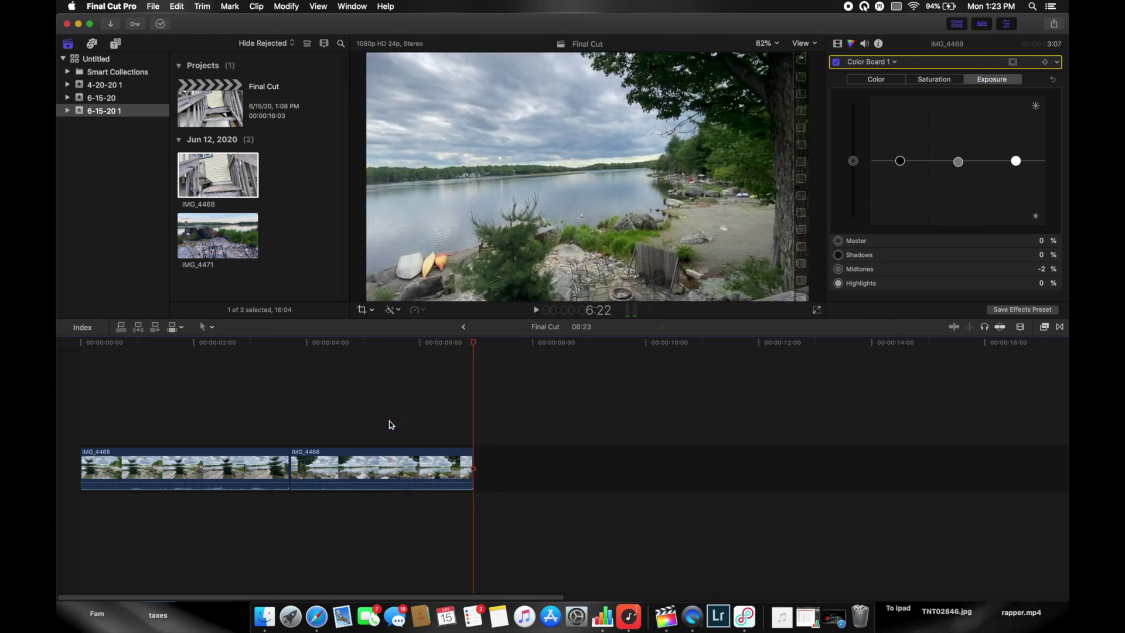
Step: Add the whole IMG_4471 clip after the second IMG_4468 section and play through it
{"action": "left_click", "coordinate": [210, 221]}
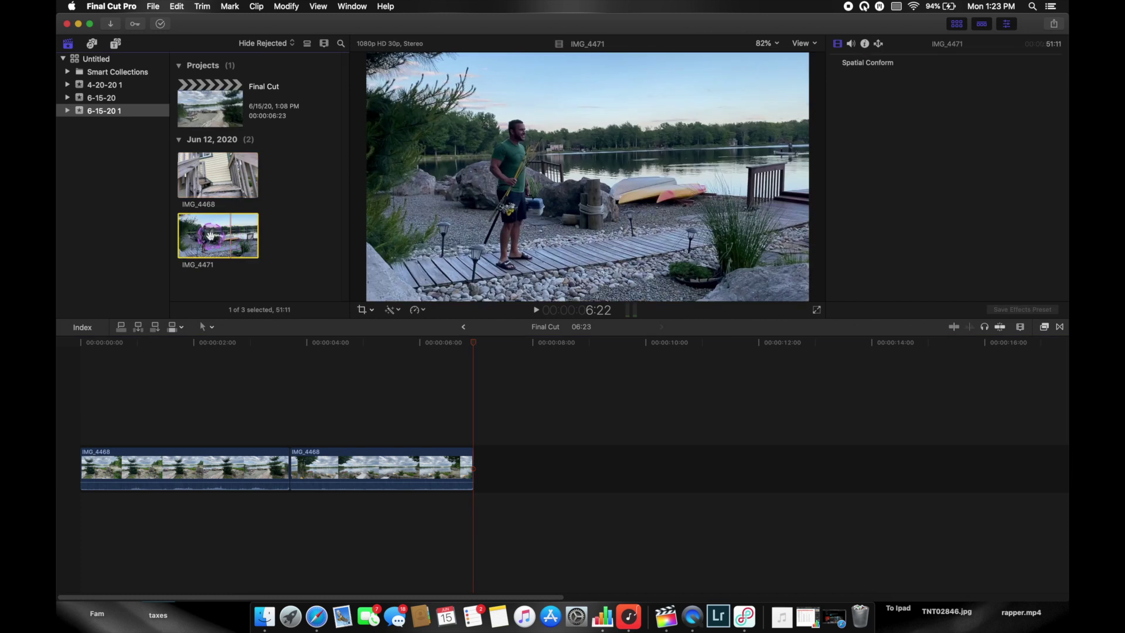
{"action": "left_click_drag", "start_coordinate": [210, 235], "coordinate": [464, 418]}
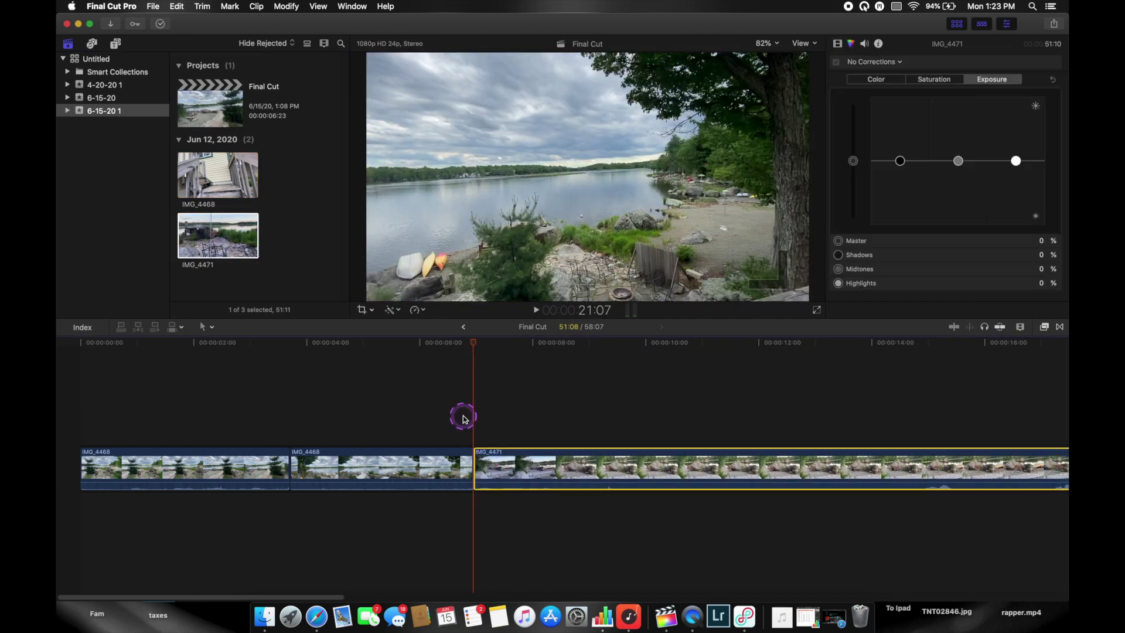
{"action": "key", "text": "space"}
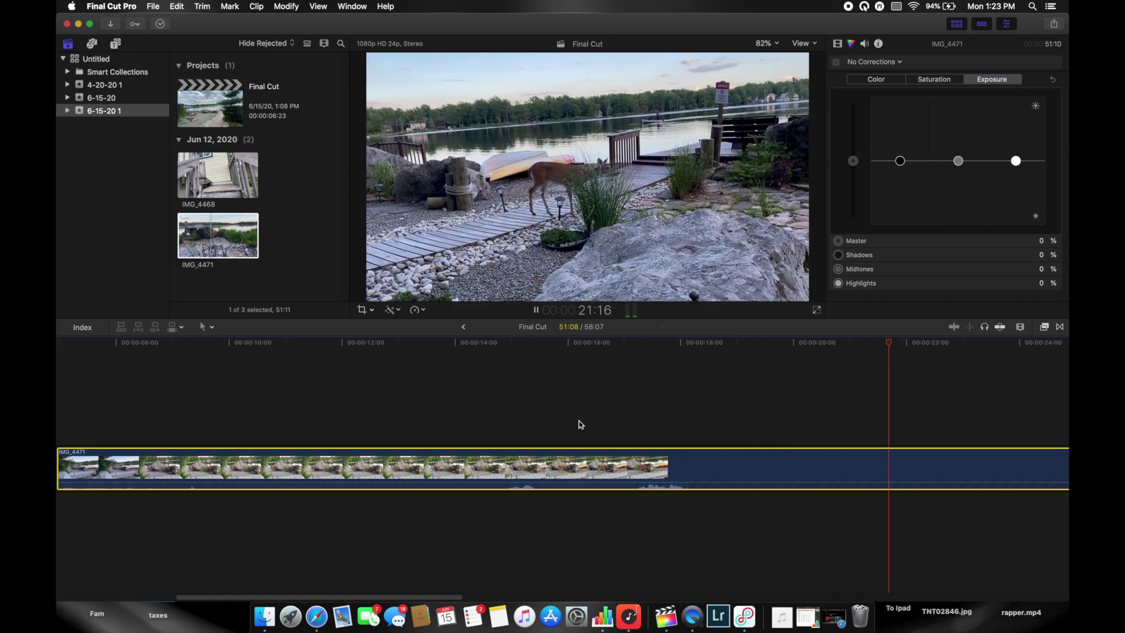
{"action": "left_click", "coordinate": [653, 227]}
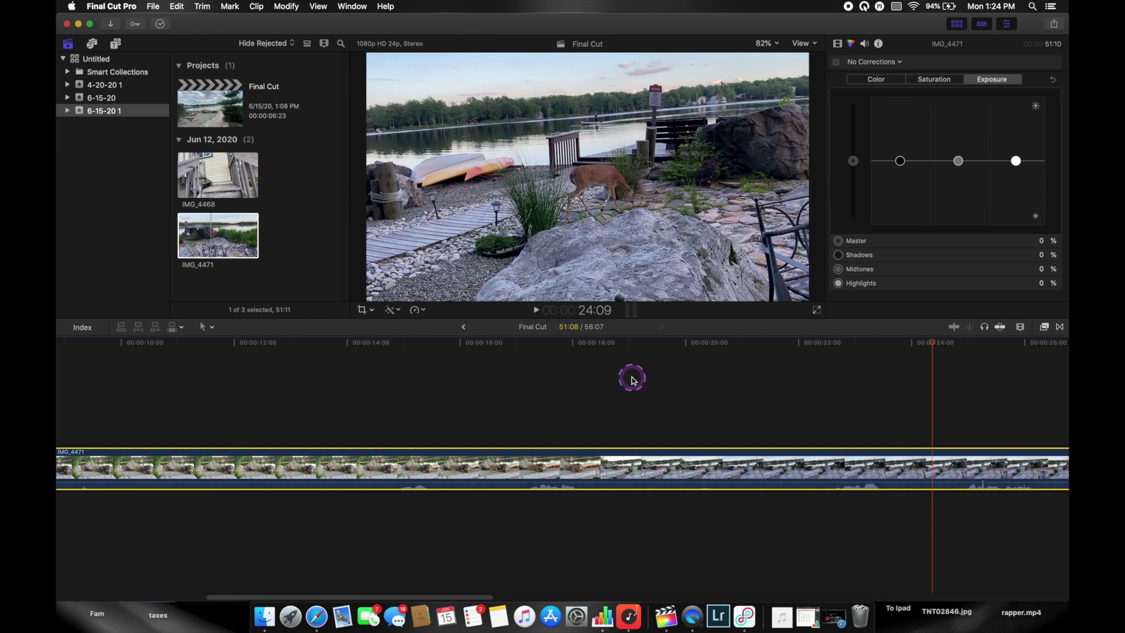
Step: Cut the IMG_4471 clip at about 19:11, delete everything after the cut, and play the edit from 6:01
{"action": "key", "text": "b"}
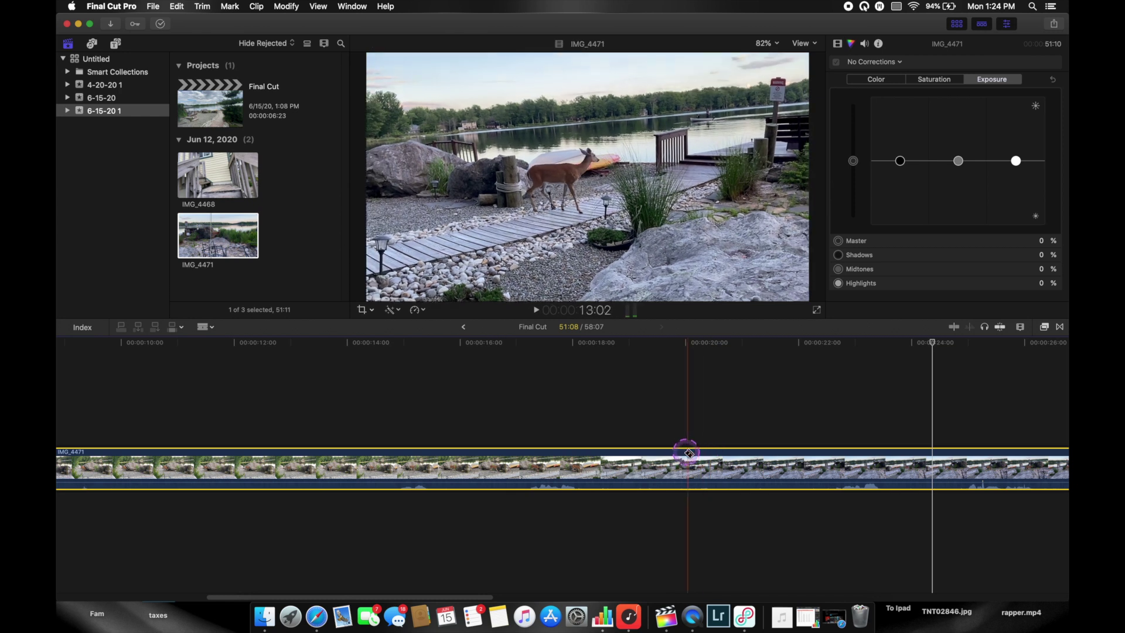
{"action": "left_click", "coordinate": [654, 466]}
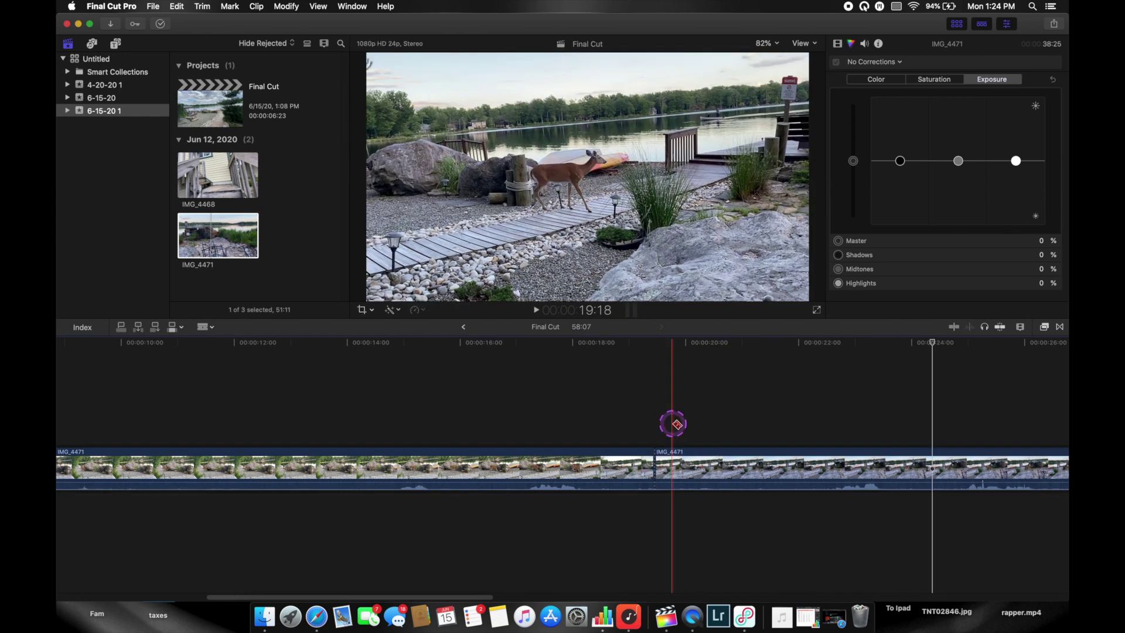
{"action": "key", "text": "a"}
{"action": "left_click", "coordinate": [715, 464]}
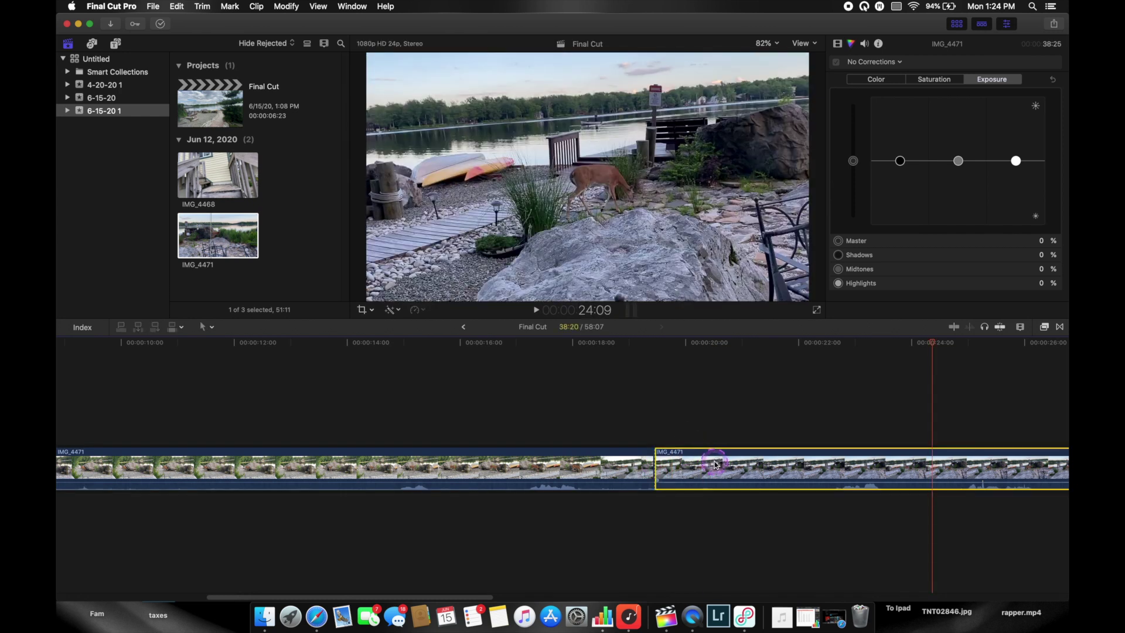
{"action": "key", "text": "Delete"}
{"action": "left_click", "coordinate": [422, 412]}
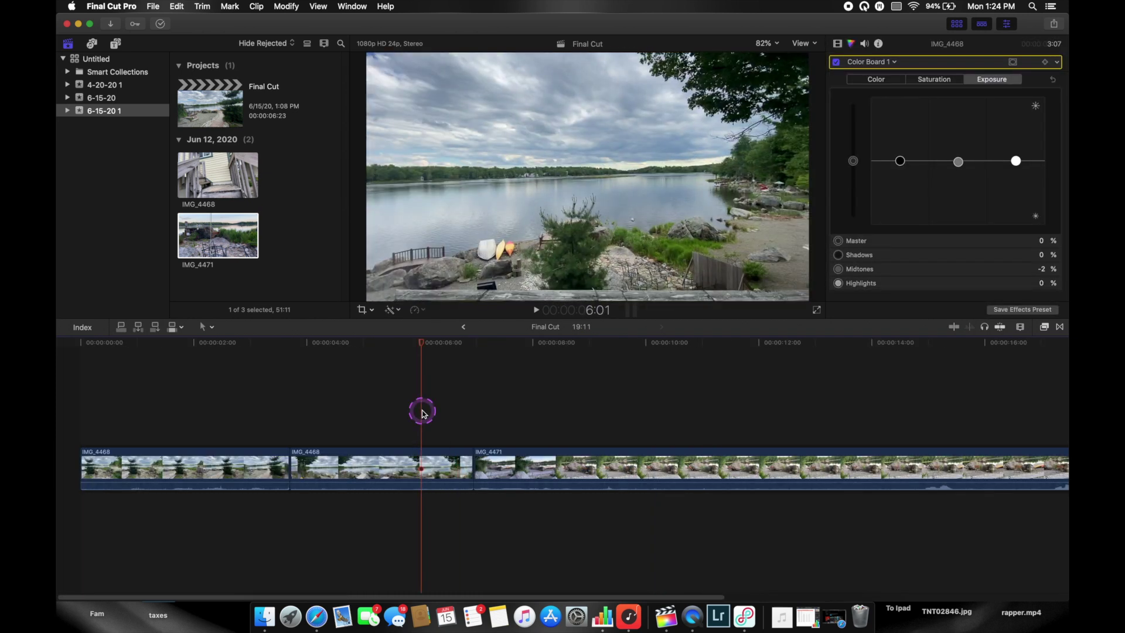
{"action": "key", "text": "space"}
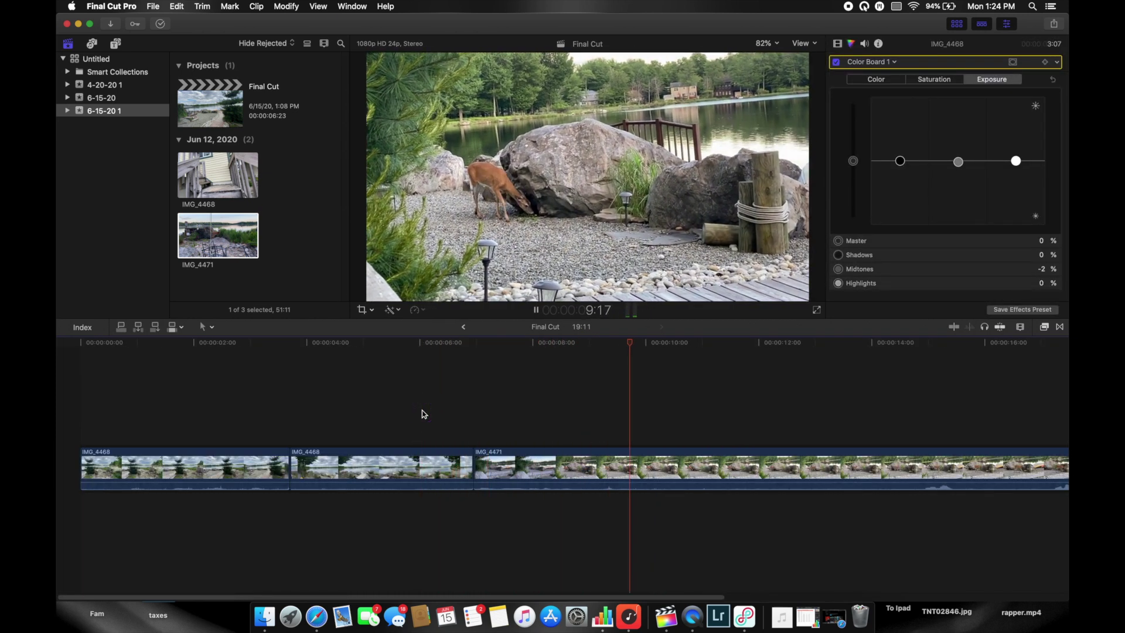
{"action": "key", "text": "space"}
Step: Cut off about the first 1:10 of the IMG_4471 clip and play across the new edit point
{"action": "left_click", "coordinate": [489, 423]}
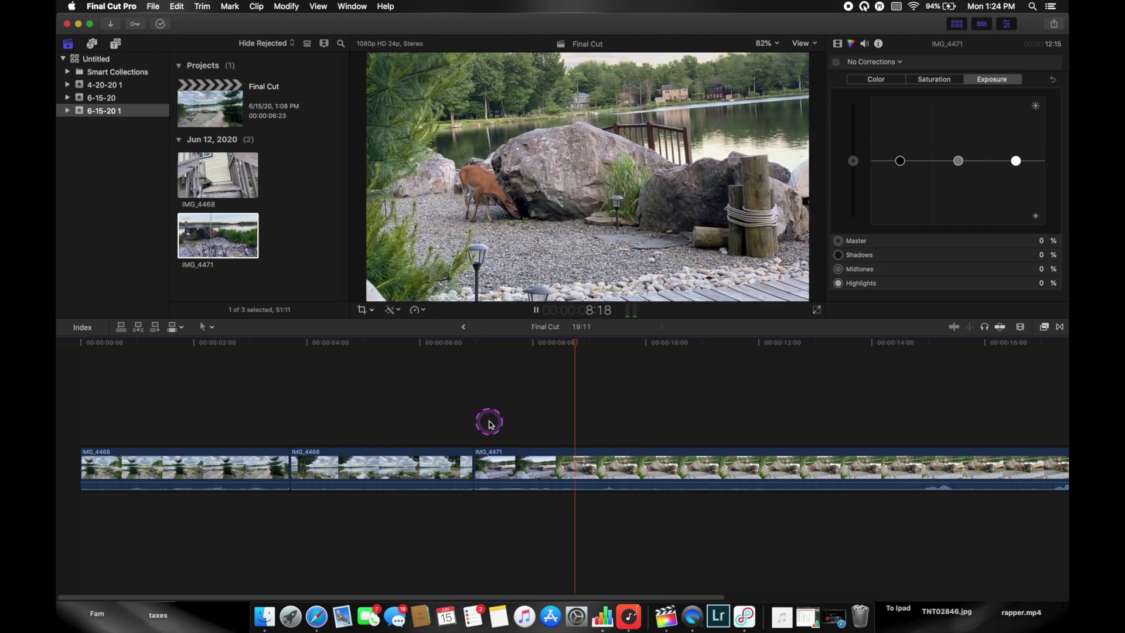
{"action": "key", "text": "space"}
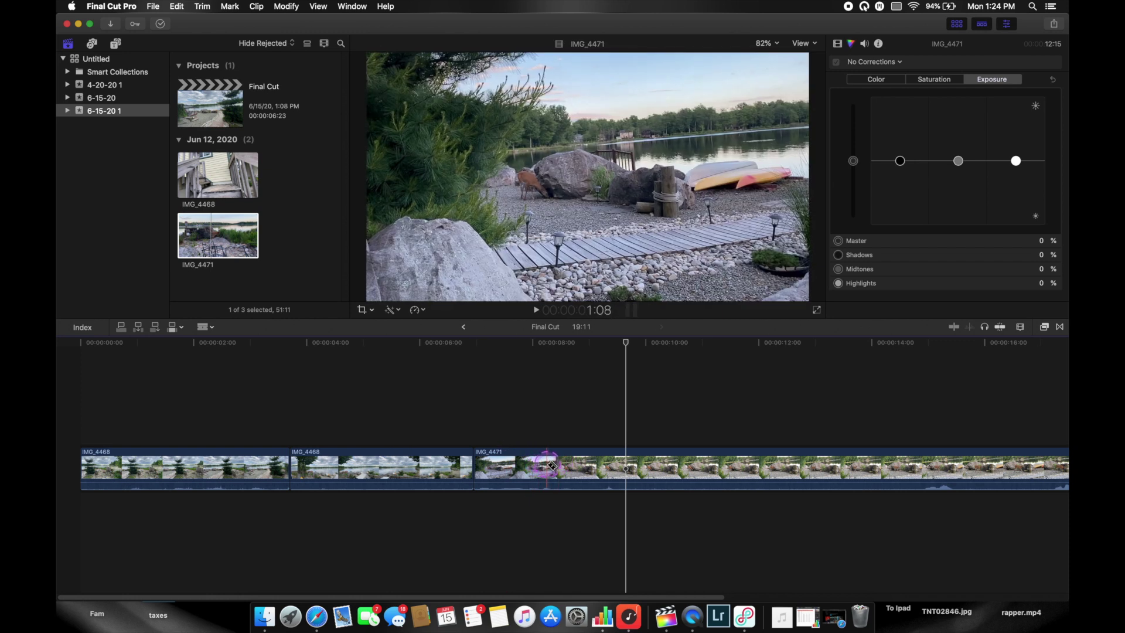
{"action": "left_click", "coordinate": [554, 467]}
{"action": "key", "text": "a"}
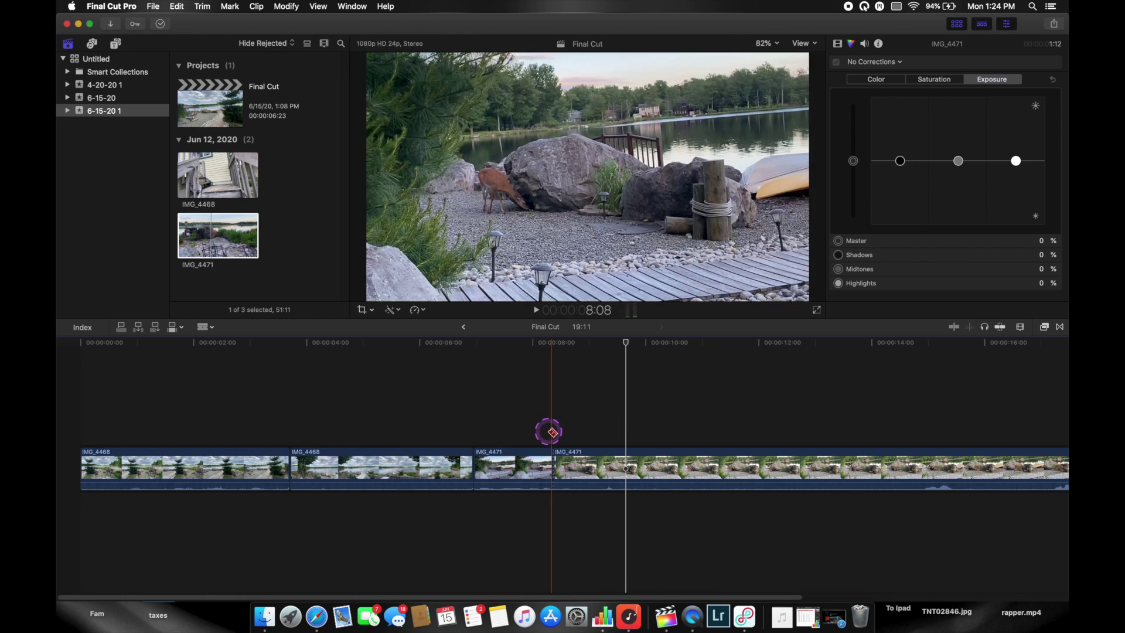
{"action": "left_click", "coordinate": [505, 463]}
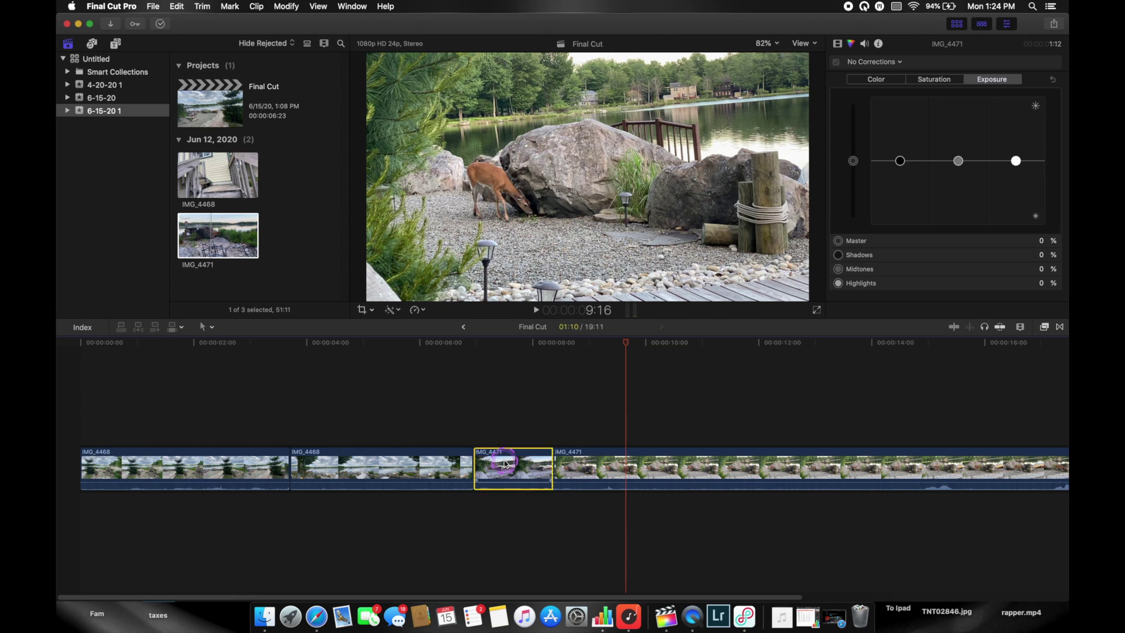
{"action": "key", "text": "Delete"}
{"action": "left_click", "coordinate": [451, 402]}
{"action": "key", "text": "space"}
{"action": "left_click", "coordinate": [597, 232]}
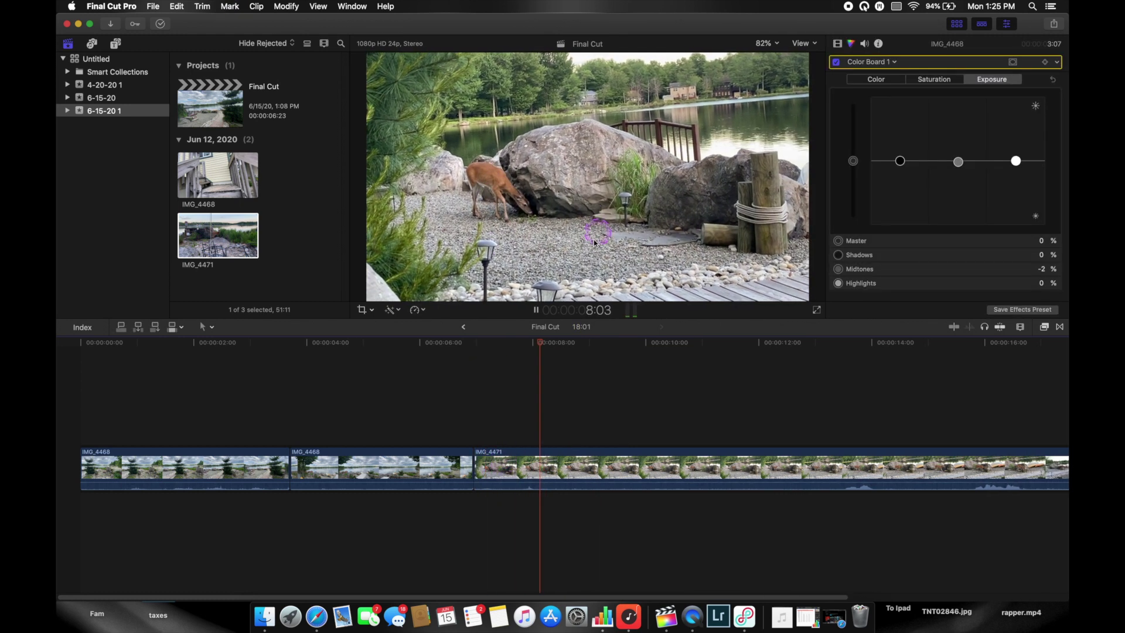
{"action": "left_click", "coordinate": [732, 410]}
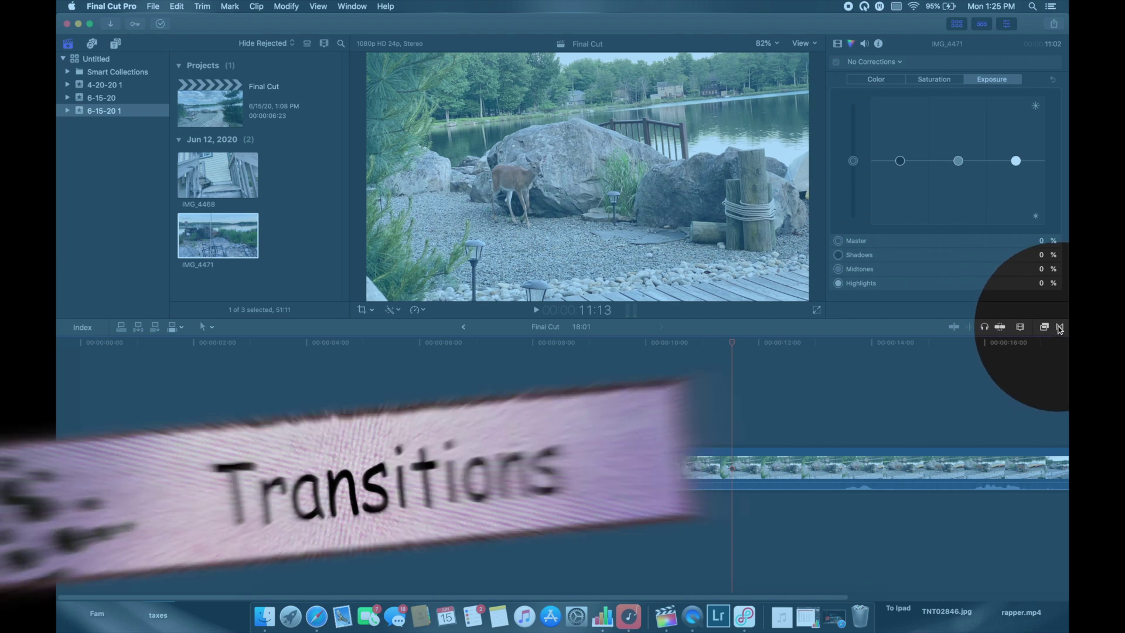
Step: Add the Directional blur transition between the second IMG_4468 section and IMG_4471, and play across it
{"action": "left_click", "coordinate": [1060, 327]}
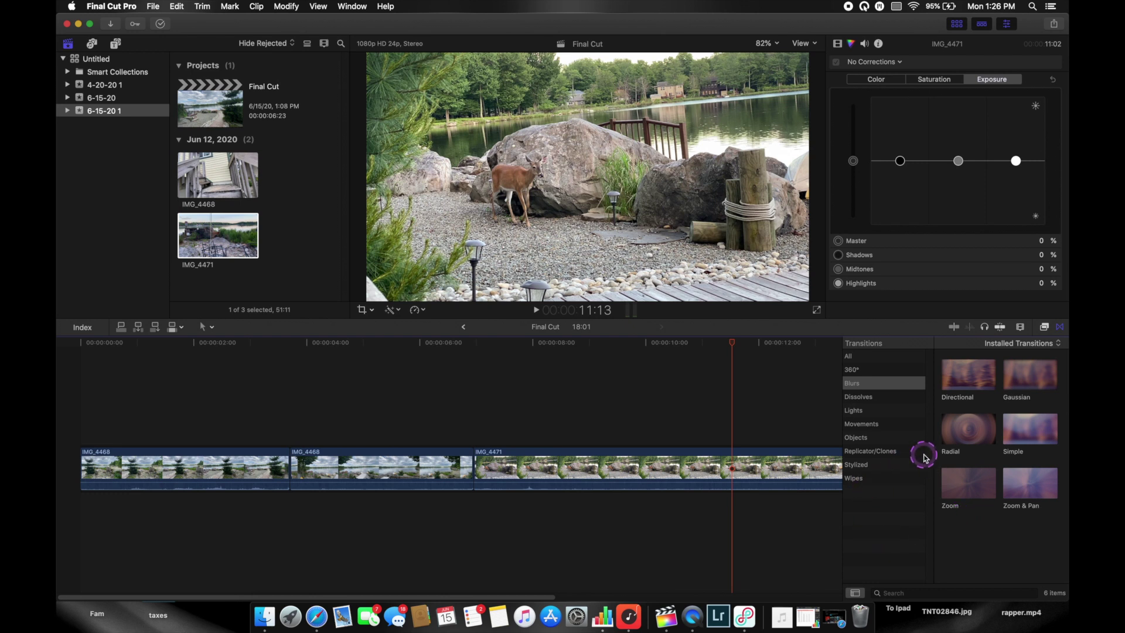
{"action": "left_click", "coordinate": [970, 380]}
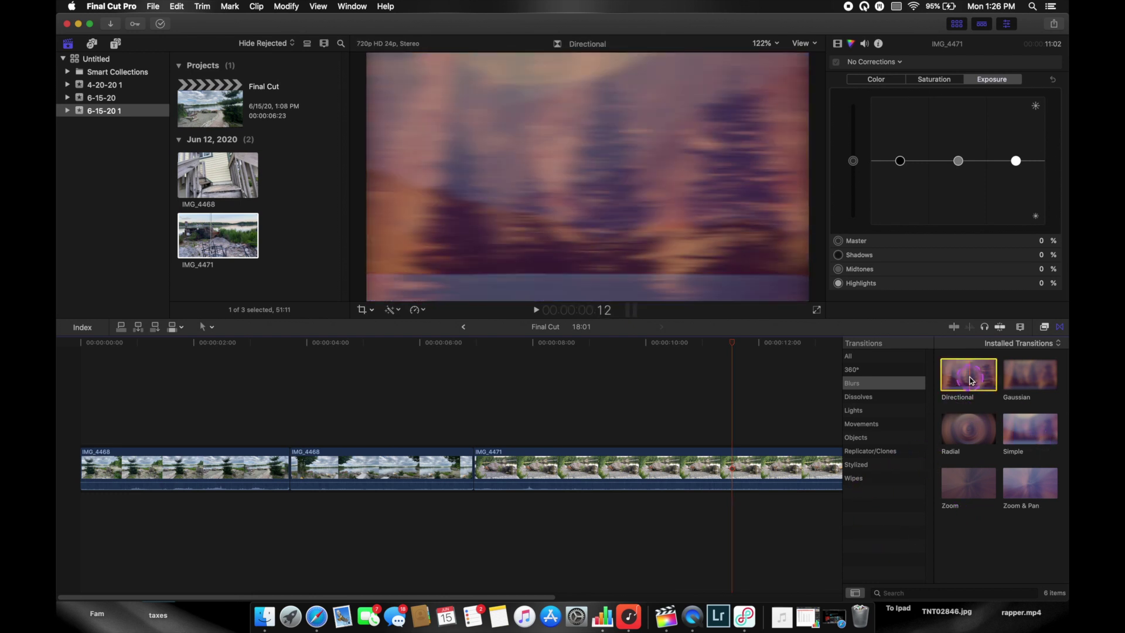
{"action": "left_click_drag", "start_coordinate": [970, 378], "coordinate": [458, 470]}
{"action": "left_click", "coordinate": [377, 422]}
{"action": "key", "text": "space"}
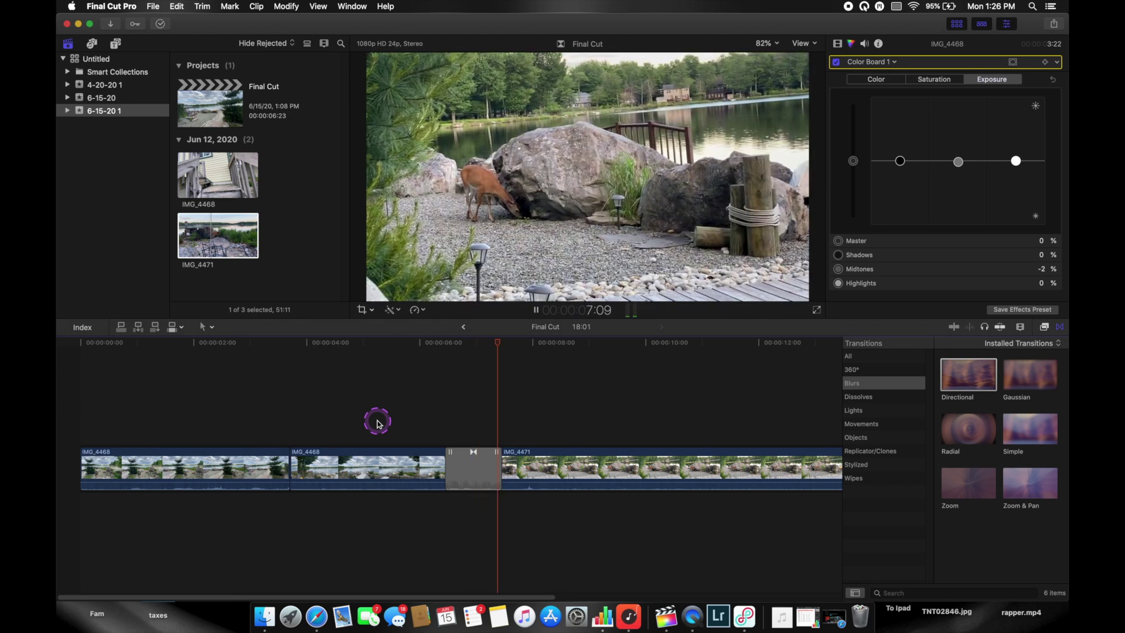
{"action": "key", "text": "space"}
Step: Shorten the transition before IMG_4471 to about 0.3 seconds and place the playhead at 6:04, ahead of it
{"action": "left_click", "coordinate": [515, 452]}
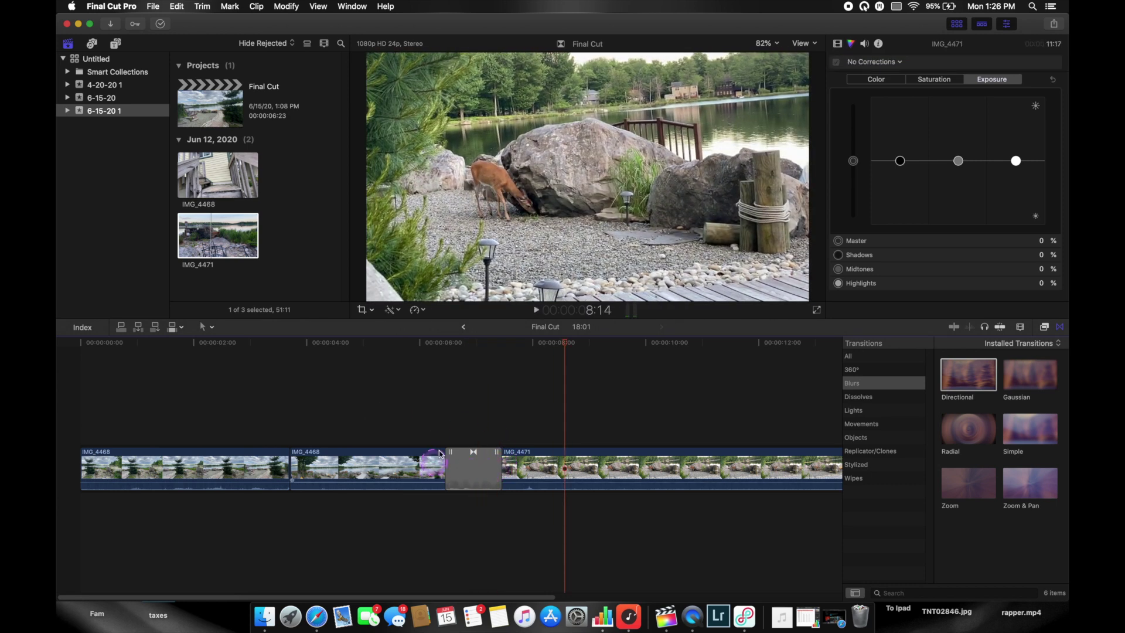
{"action": "left_click", "coordinate": [467, 431]}
{"action": "left_click", "coordinate": [429, 472]}
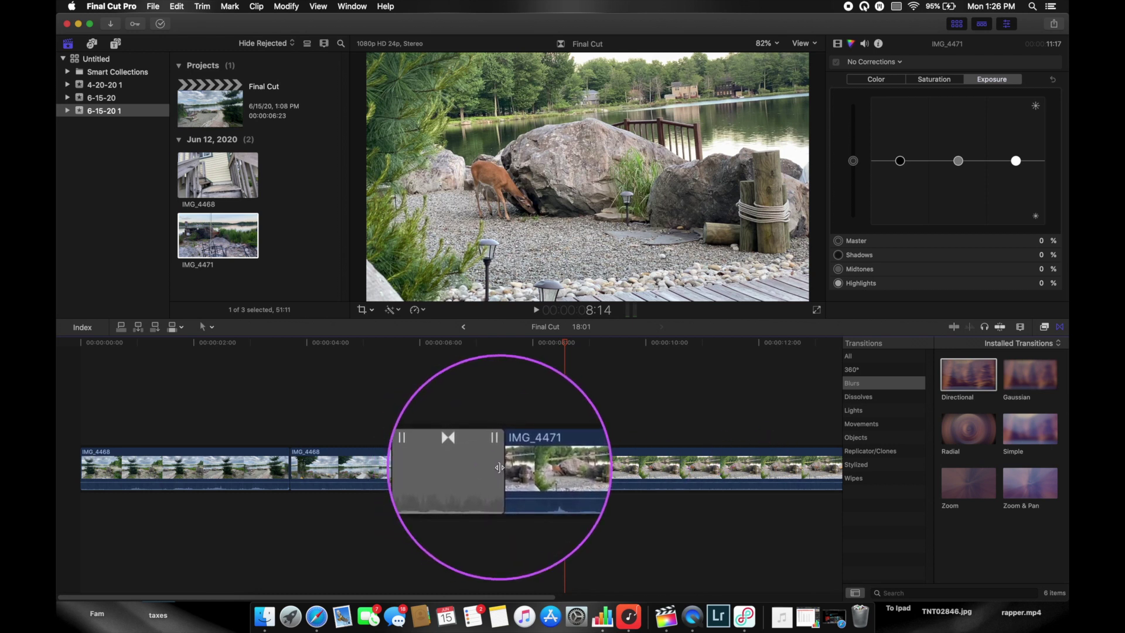
{"action": "left_click_drag", "start_coordinate": [498, 466], "coordinate": [479, 469]}
{"action": "left_click", "coordinate": [431, 431]}
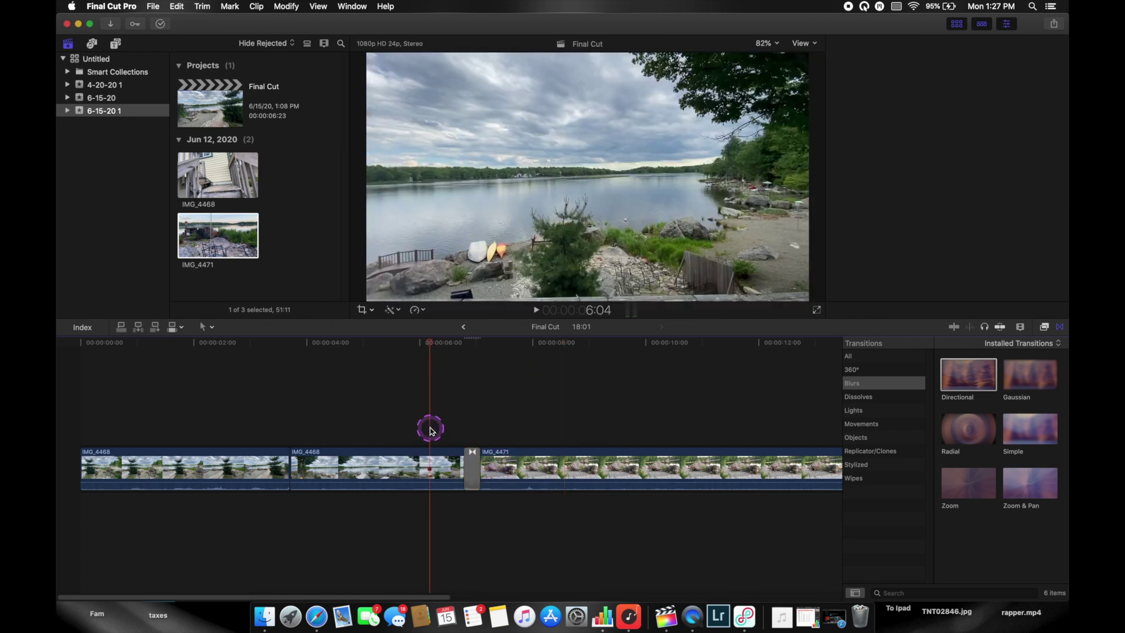
Step: Play across the transition before IMG_4471, look through its Fade In Type options with S-curve chosen, and replay it
{"action": "key", "text": "space"}
{"action": "key", "text": "space"}
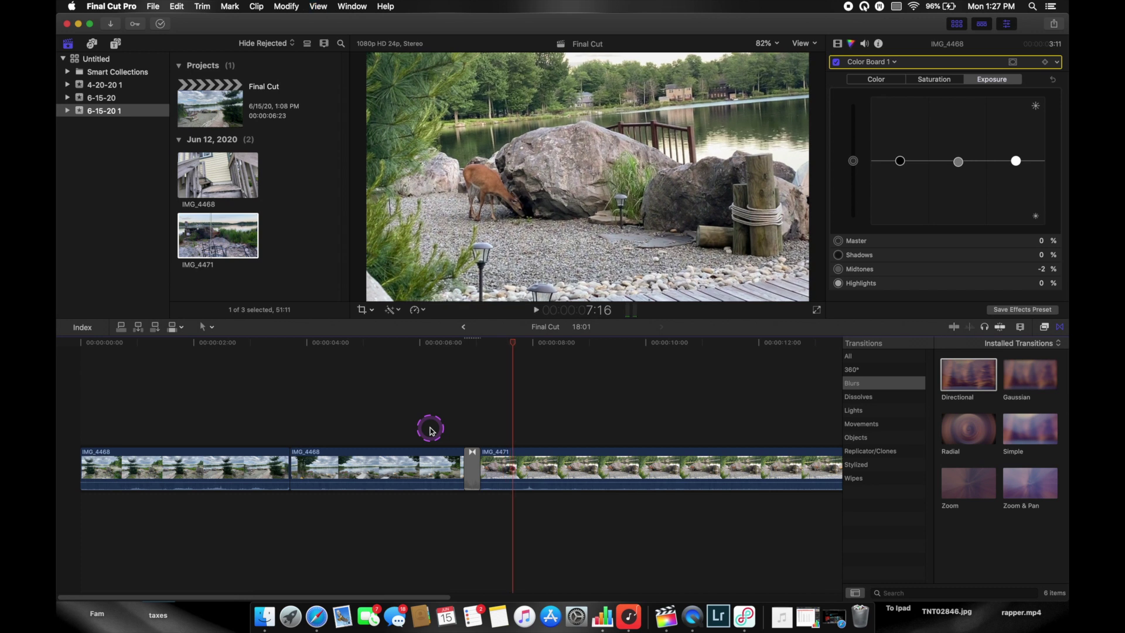
{"action": "left_click", "coordinate": [484, 469]}
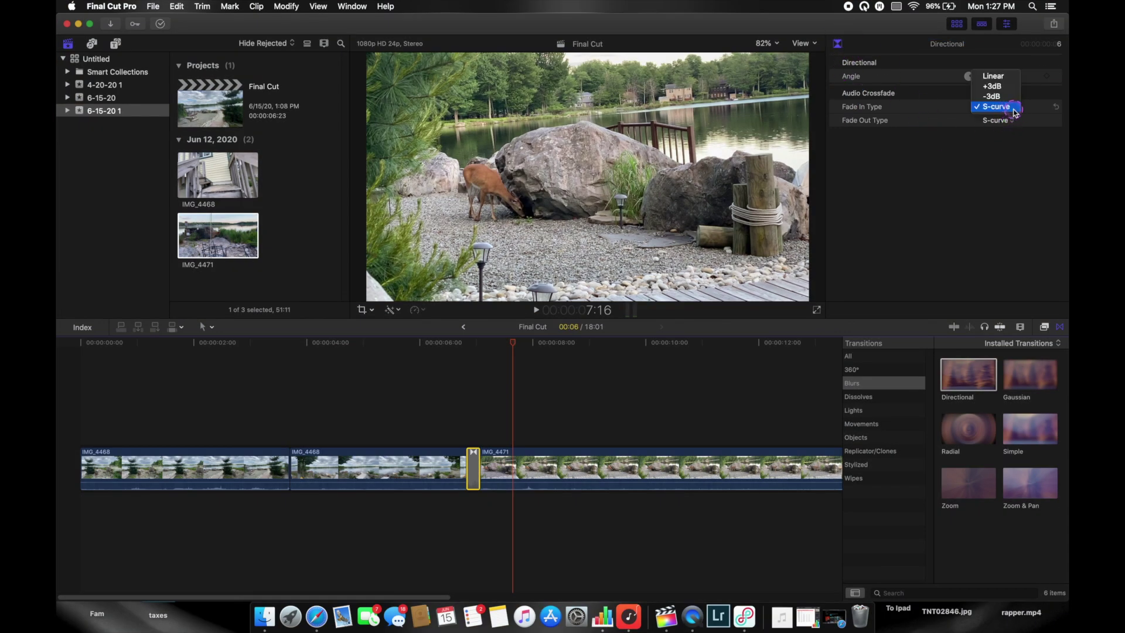
{"action": "left_click", "coordinate": [1014, 111]}
{"action": "left_click", "coordinate": [451, 424]}
{"action": "key", "text": "space"}
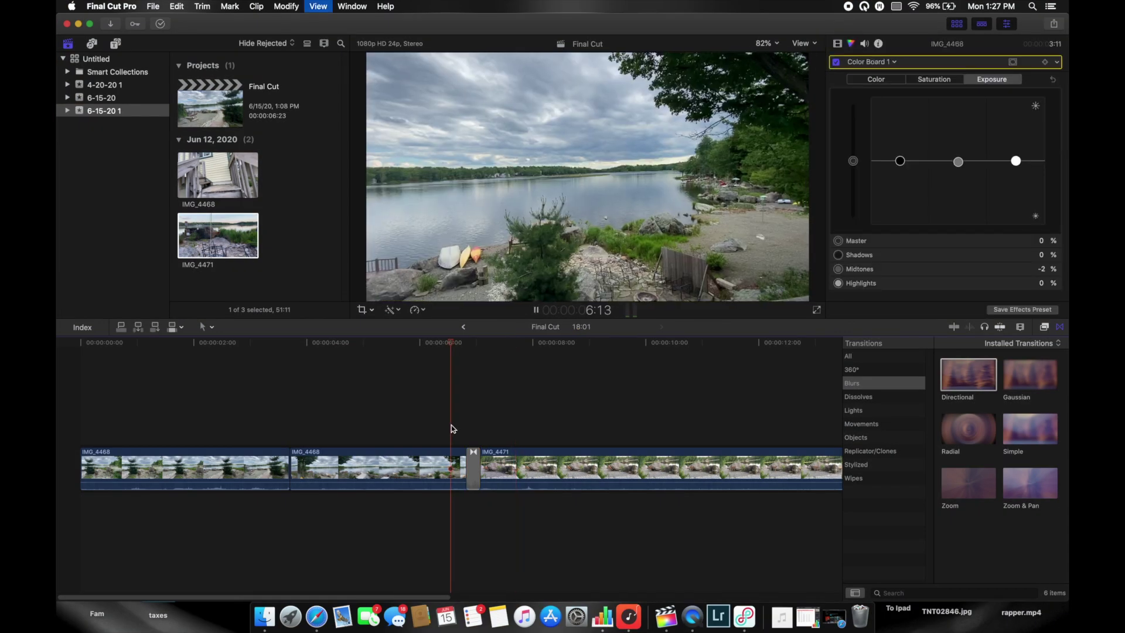
Step: Try an angle of 287.9° on the Directional transition before IMG_4471, play across it, and undo the angle change
{"action": "left_click", "coordinate": [473, 468]}
{"action": "key", "text": "space"}
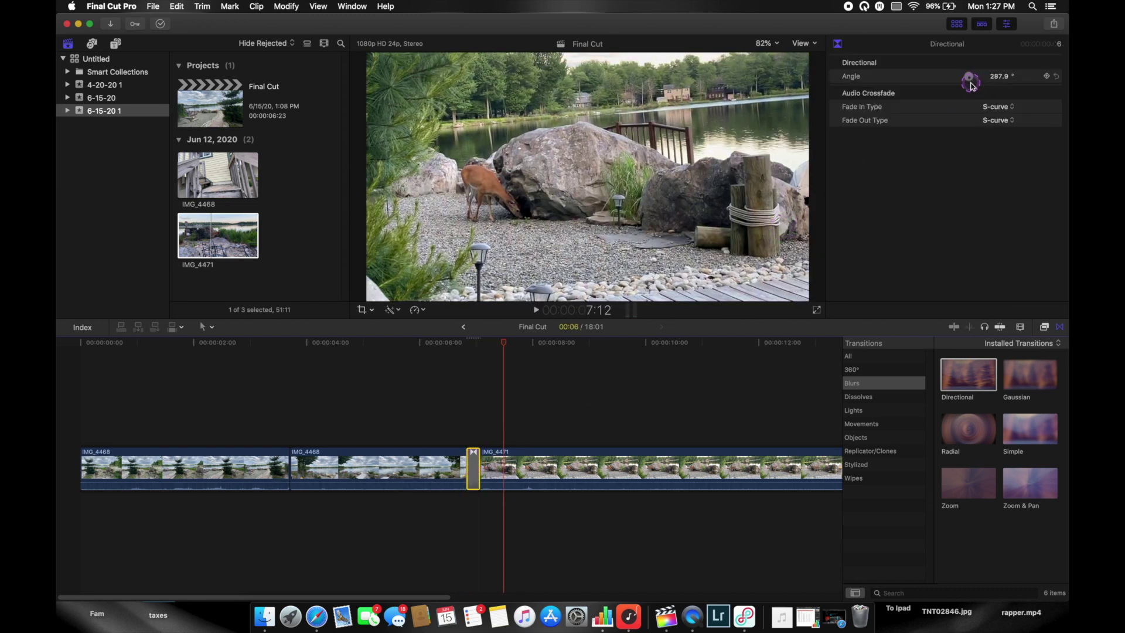
{"action": "left_click", "coordinate": [450, 428]}
{"action": "key", "text": "space"}
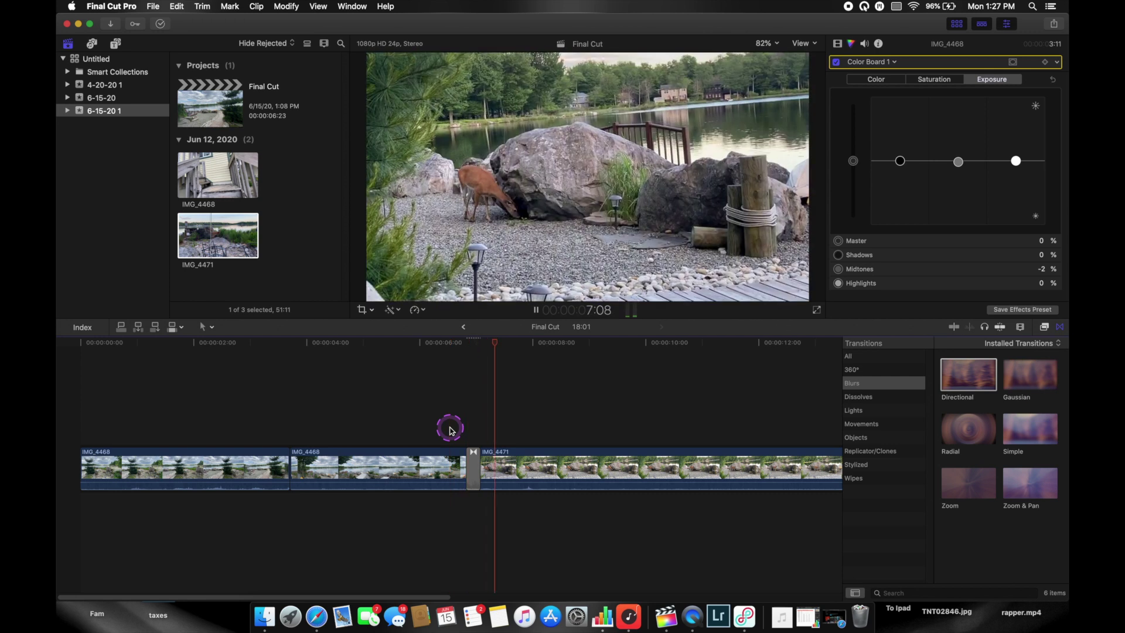
{"action": "key", "text": "space"}
{"action": "key", "text": "super+z"}
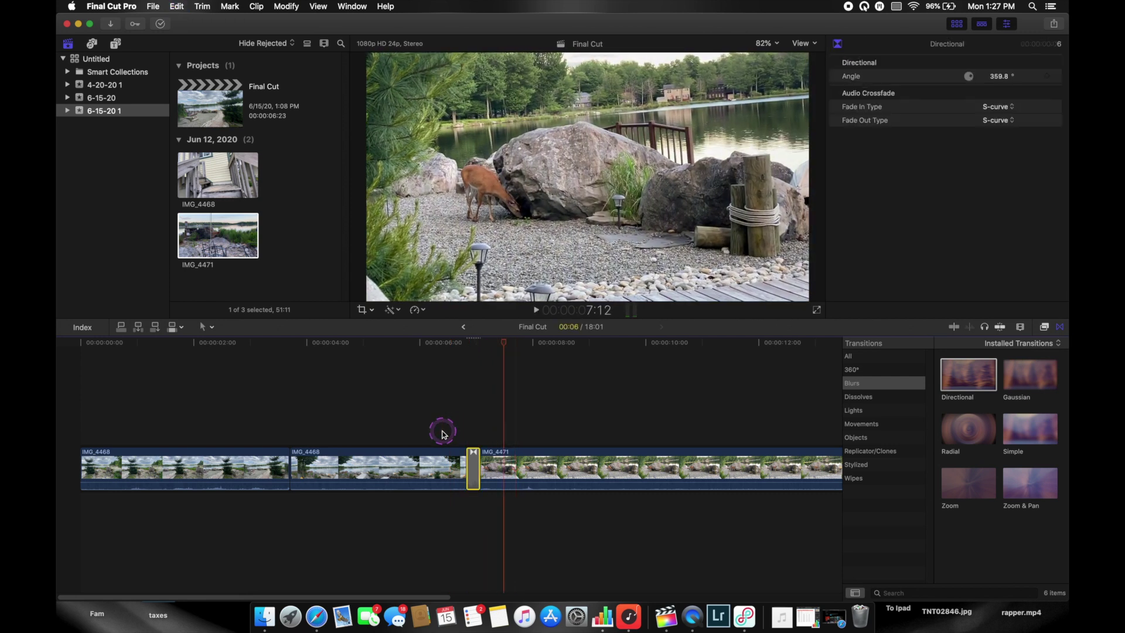
Step: Replay the section around the Directional transition into IMG_4471 twice to check the blur
{"action": "left_click", "coordinate": [452, 431]}
{"action": "key", "text": "space"}
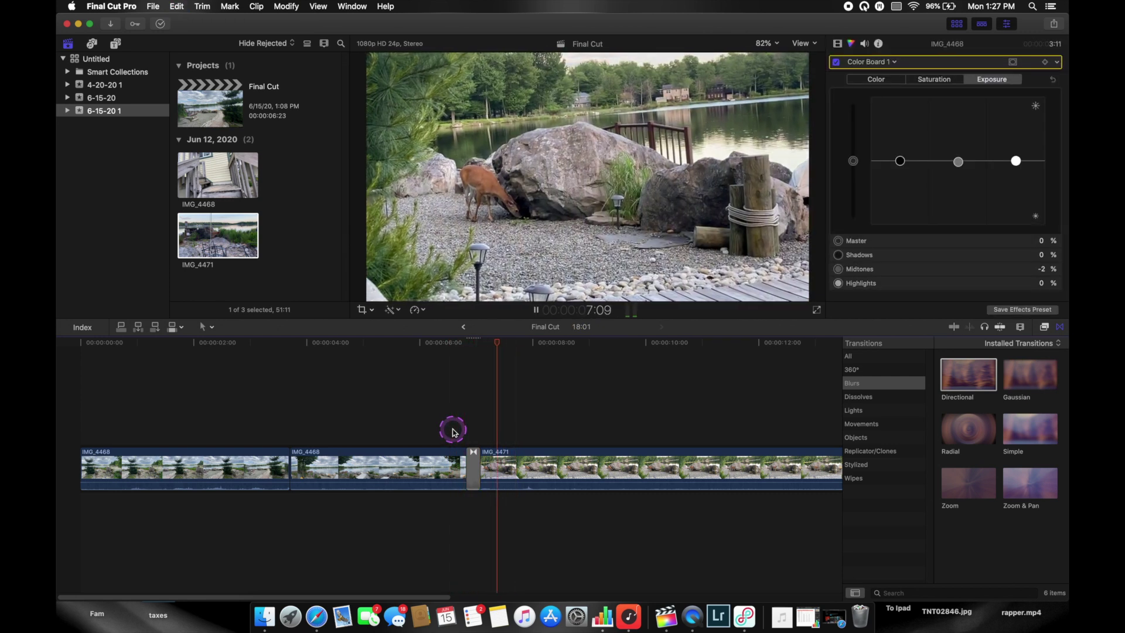
{"action": "key", "text": "space"}
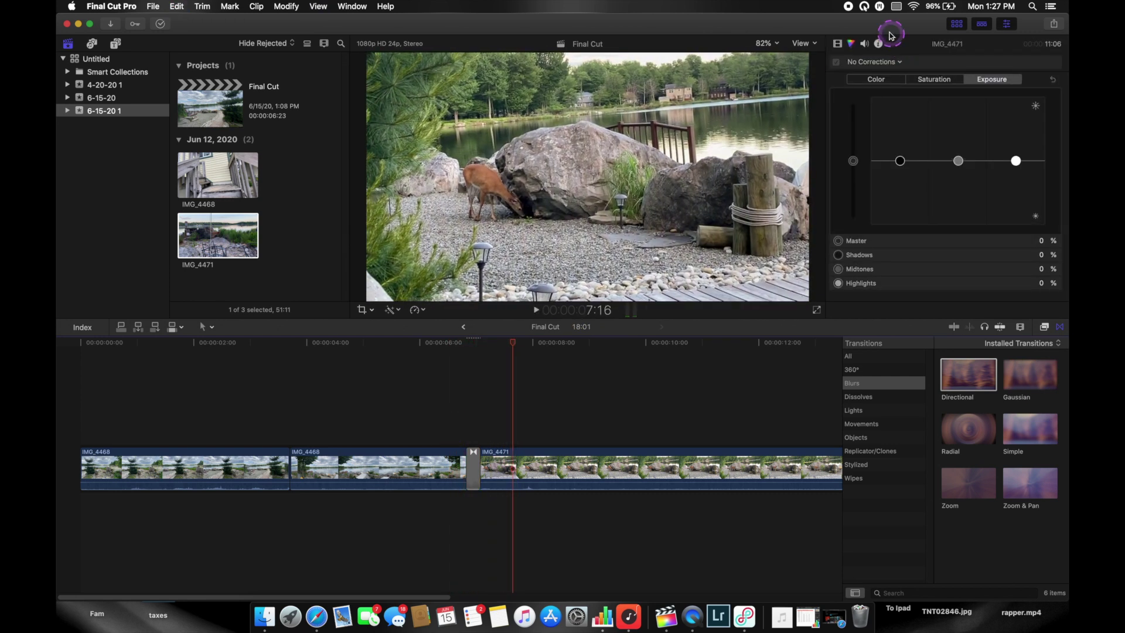
{"action": "left_click", "coordinate": [473, 469]}
{"action": "left_click", "coordinate": [445, 427]}
{"action": "key", "text": "space"}
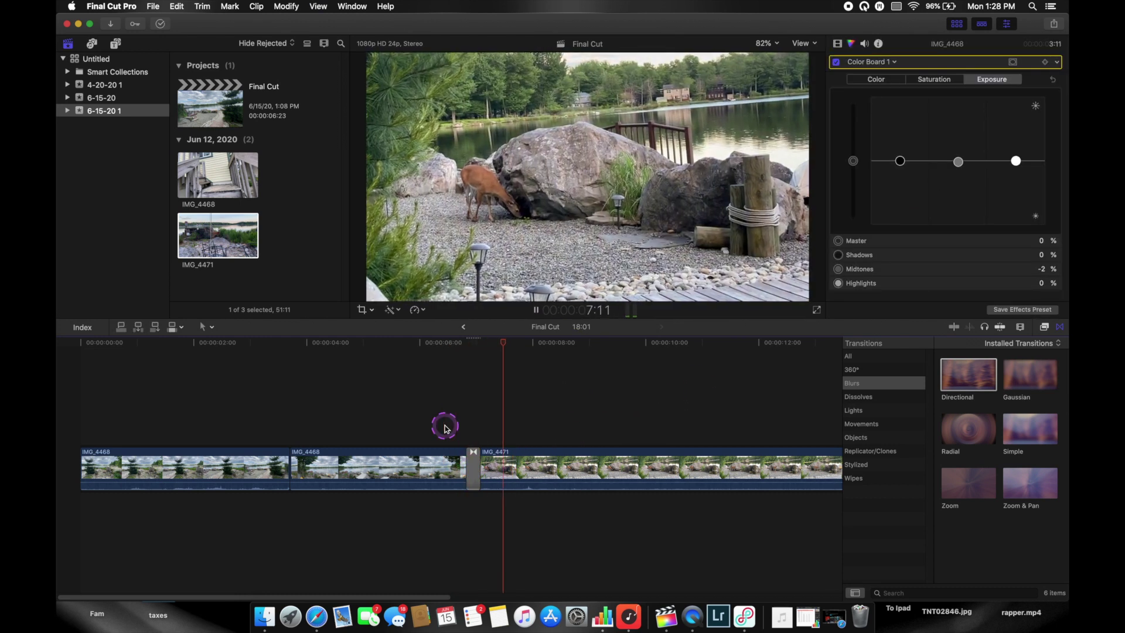
{"action": "key", "text": "space"}
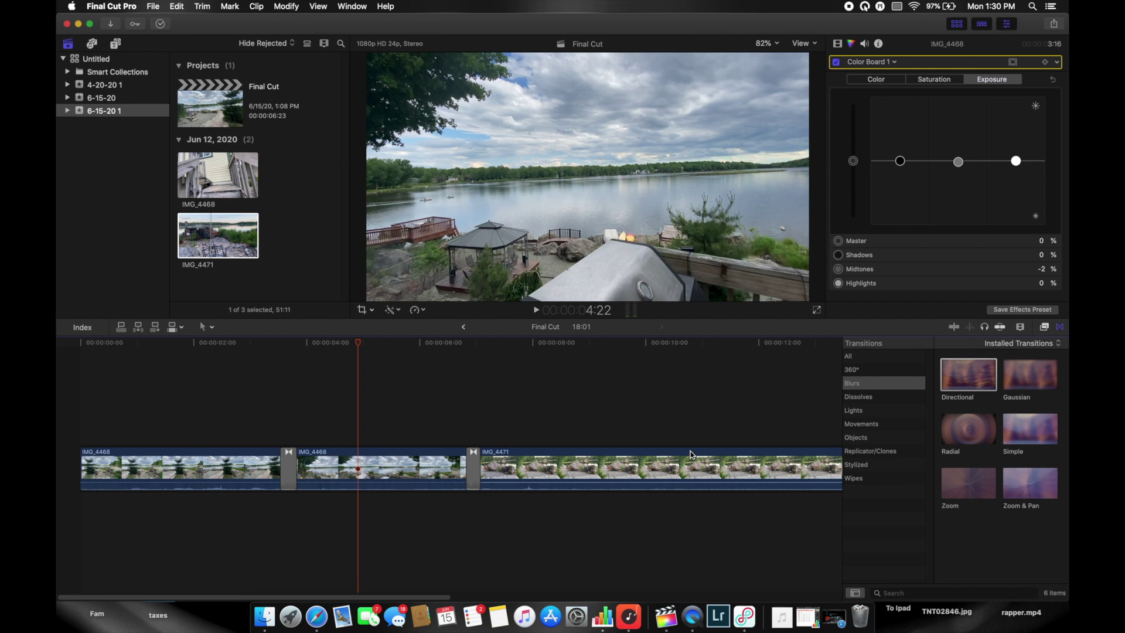
Step: Switch to Safari and look through the Featured music categories on Epidemic Sound
{"action": "left_click", "coordinate": [659, 403]}
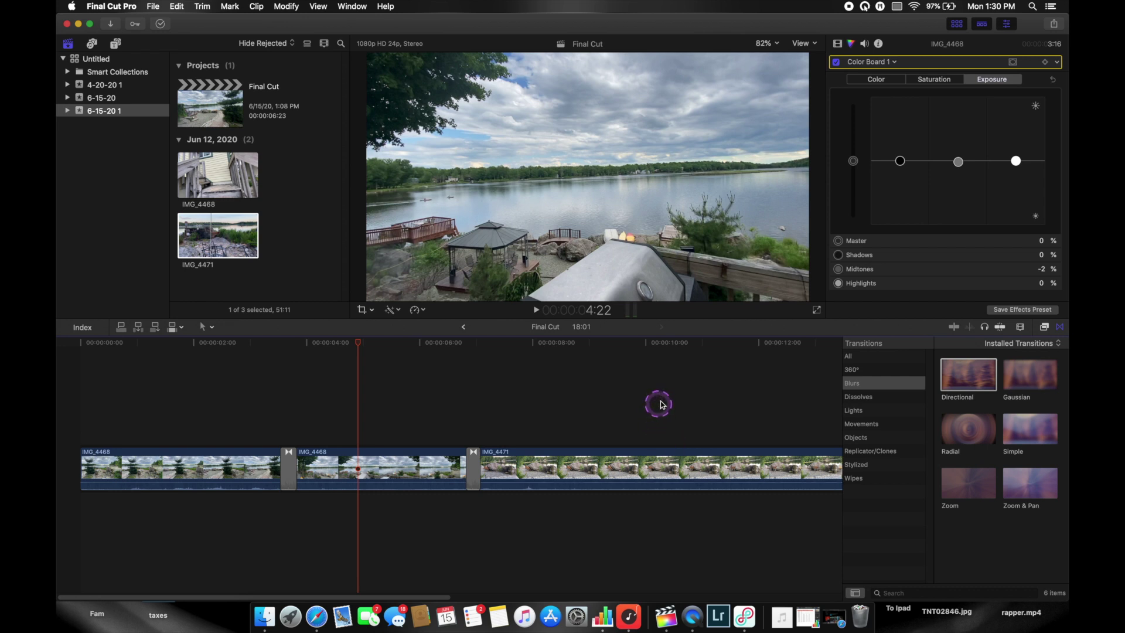
{"action": "left_click", "coordinate": [724, 443]}
{"action": "left_click", "coordinate": [741, 396]}
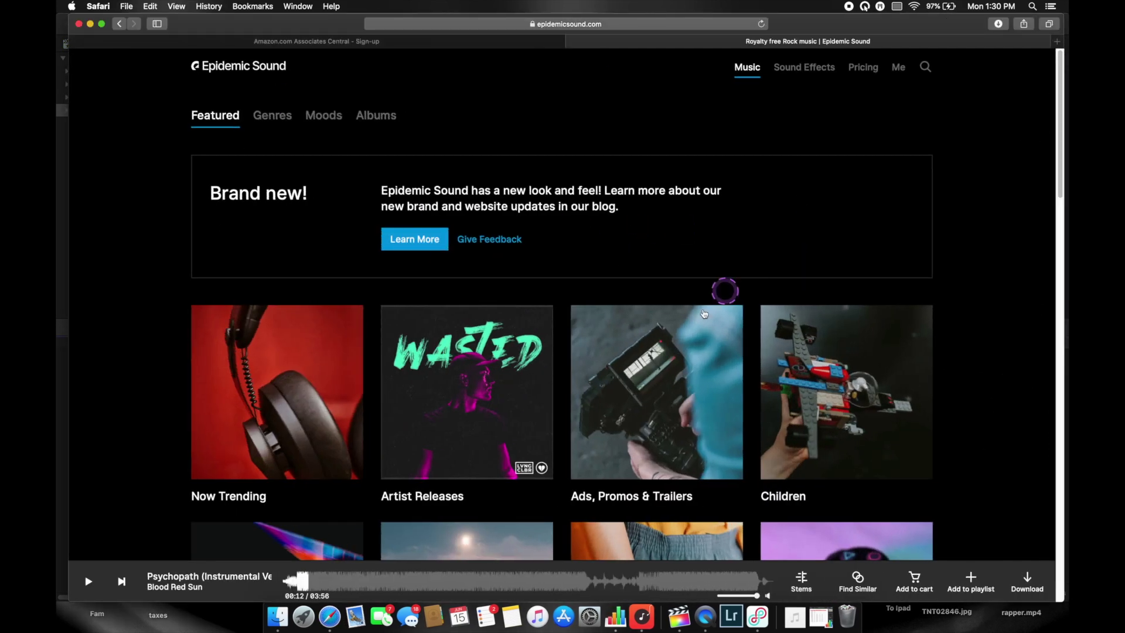
{"action": "scroll", "coordinate": [715, 302], "scroll_direction": "down", "scroll_amount": 5}
{"action": "scroll", "coordinate": [703, 313], "scroll_direction": "up", "scroll_amount": 5}
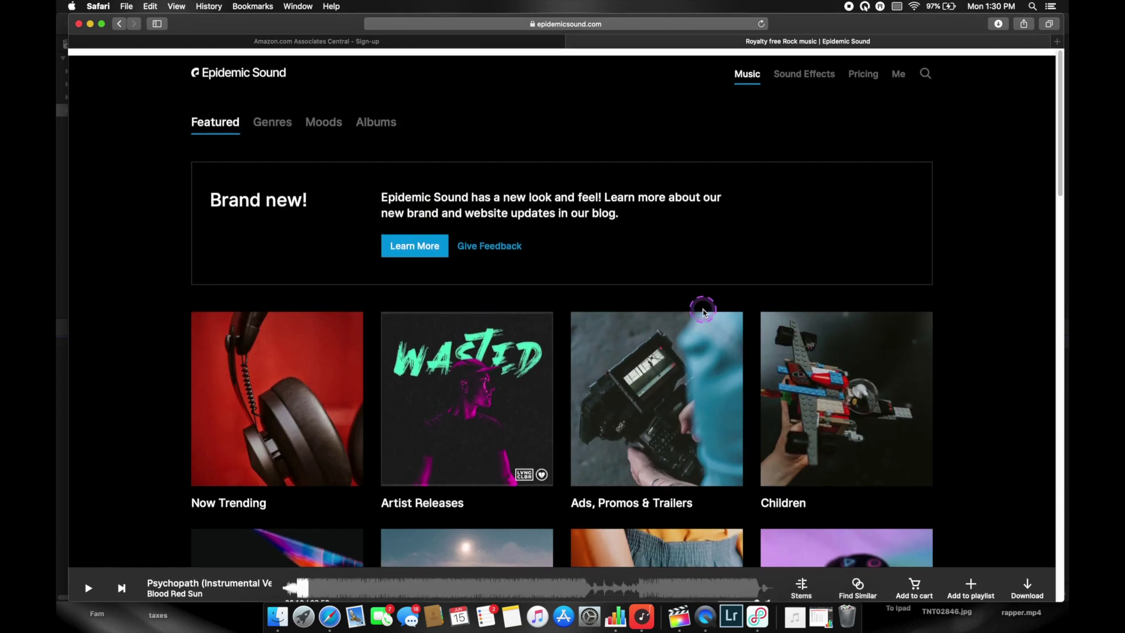
{"action": "scroll", "coordinate": [703, 312], "scroll_direction": "down", "scroll_amount": 7}
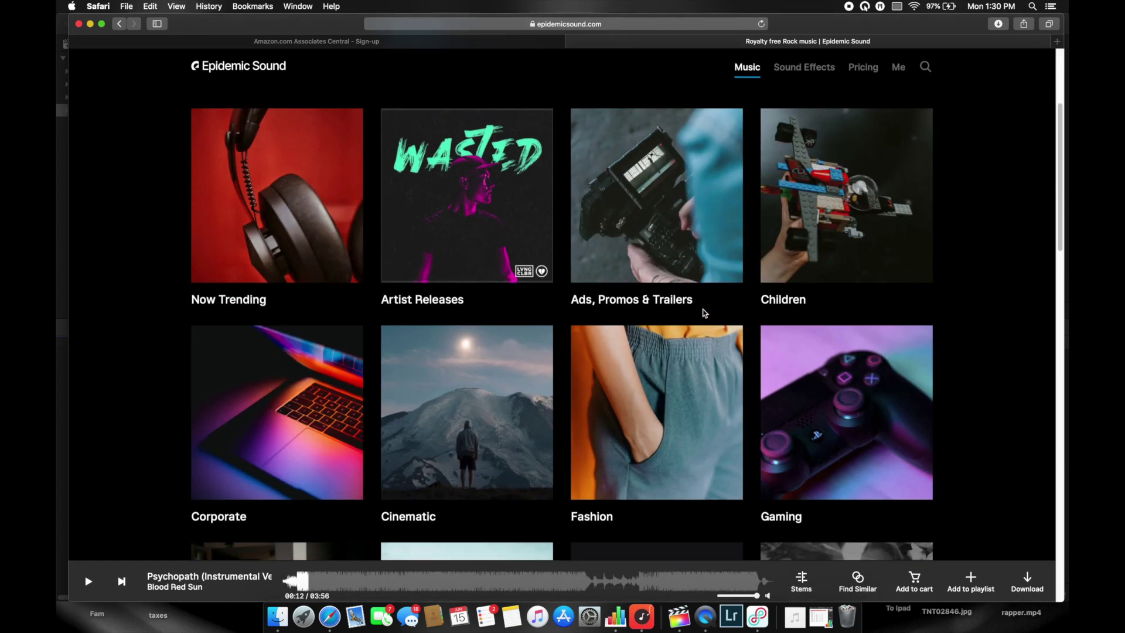
{"action": "scroll", "coordinate": [704, 313], "scroll_direction": "up", "scroll_amount": 7}
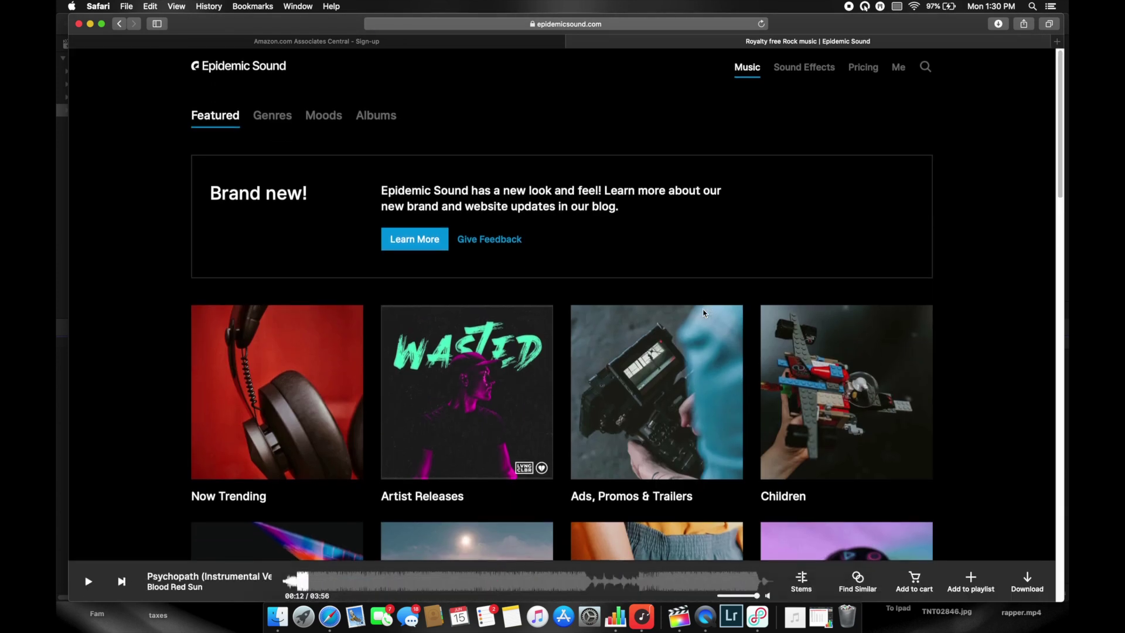
{"action": "scroll", "coordinate": [703, 312], "scroll_direction": "down", "scroll_amount": 7}
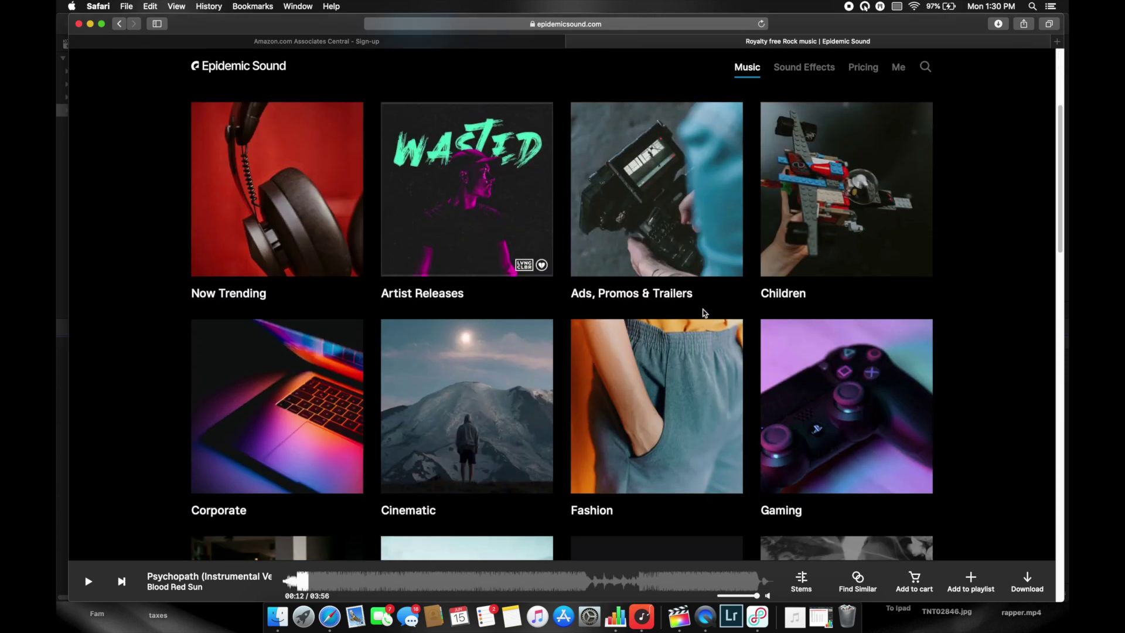
{"action": "scroll", "coordinate": [703, 313], "scroll_direction": "up", "scroll_amount": 7}
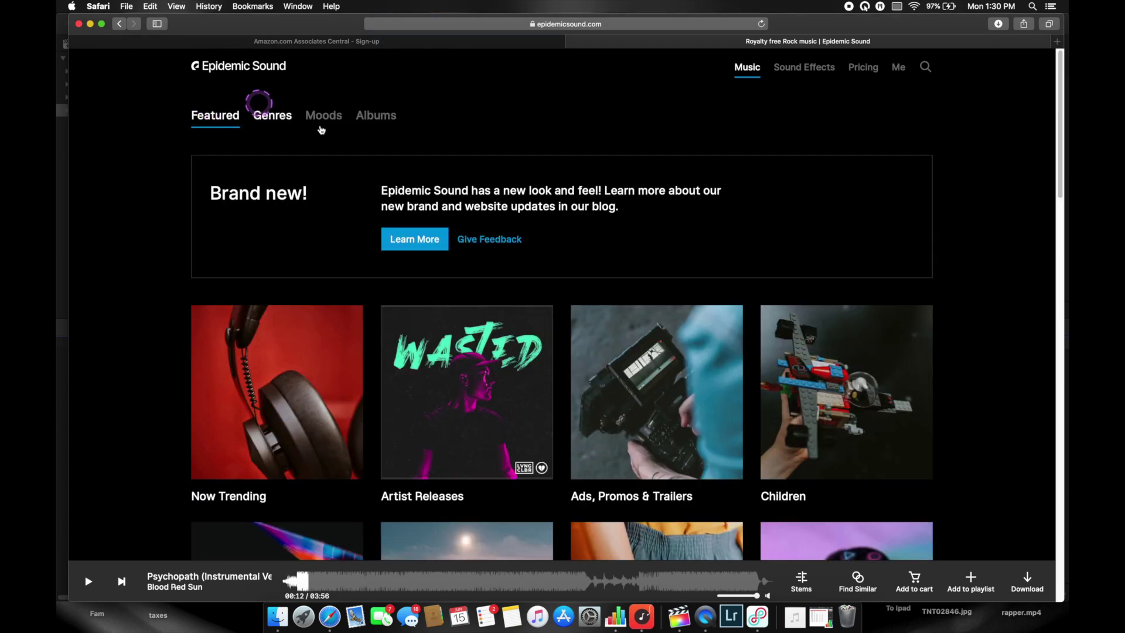
{"action": "scroll", "coordinate": [557, 359], "scroll_direction": "down", "scroll_amount": 3}
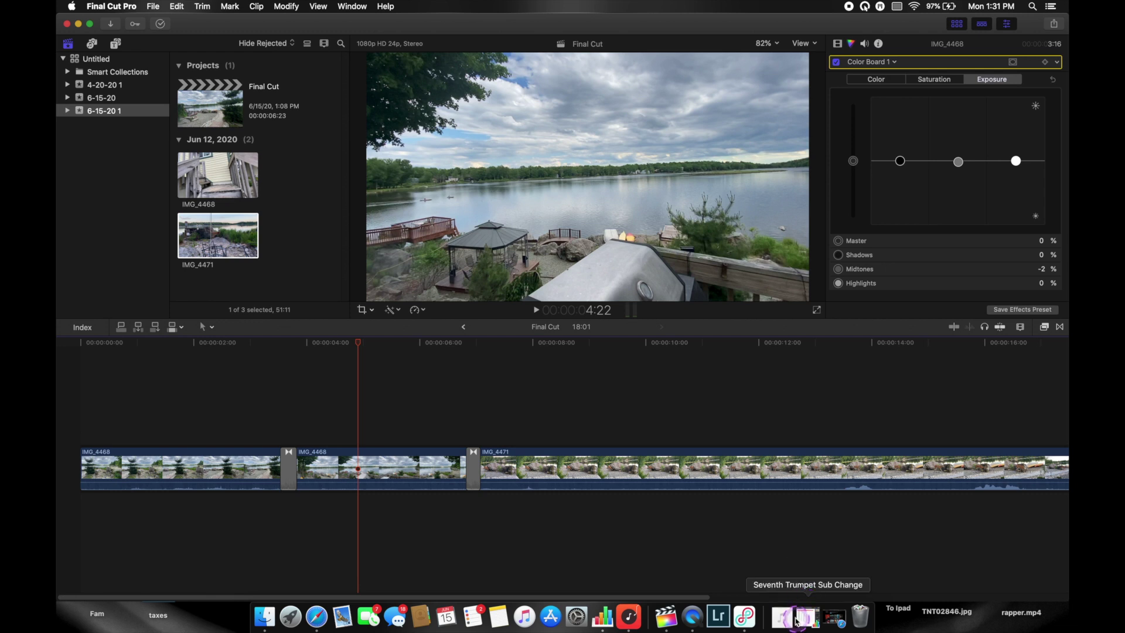
Step: Add ES_Psychopath (Instrumental Version) - Blood Red Sun.mp3 from Downloads beneath the video clips, starting at the beginning of the Final Cut timeline
{"action": "left_click", "coordinate": [782, 617]}
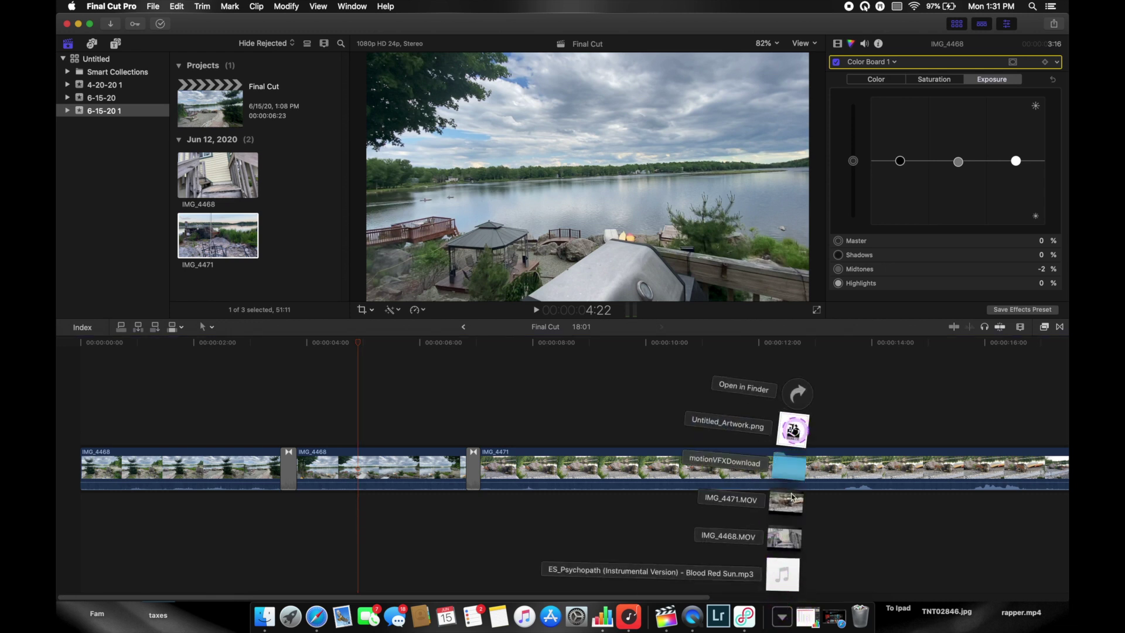
{"action": "left_click_drag", "start_coordinate": [785, 575], "coordinate": [82, 513]}
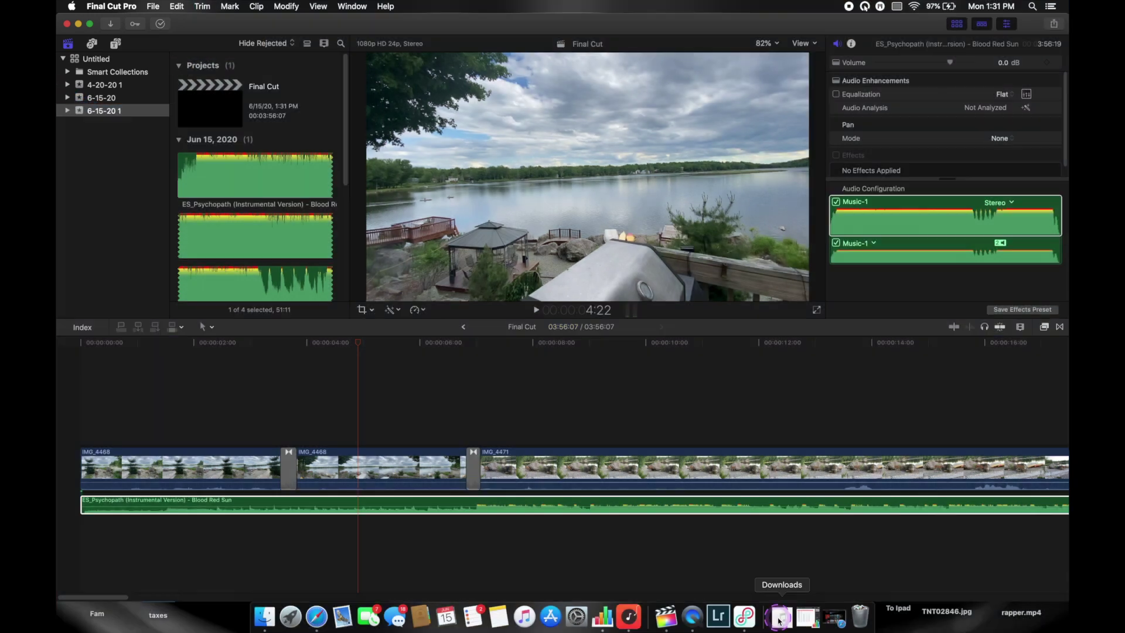
{"action": "left_click", "coordinate": [782, 616]}
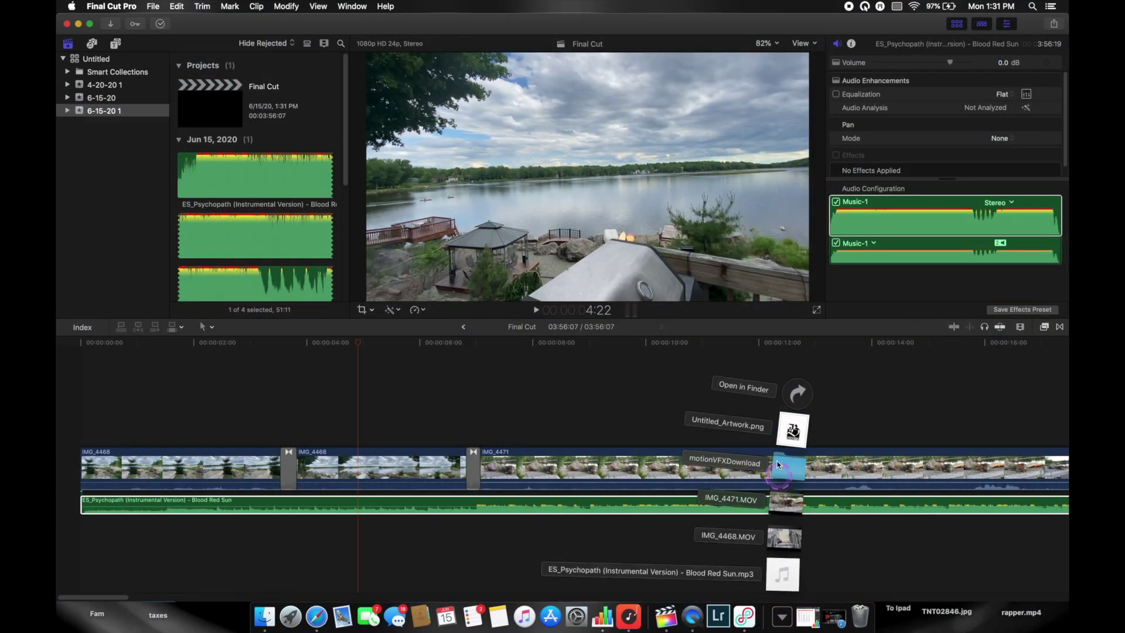
{"action": "left_click", "coordinate": [856, 384]}
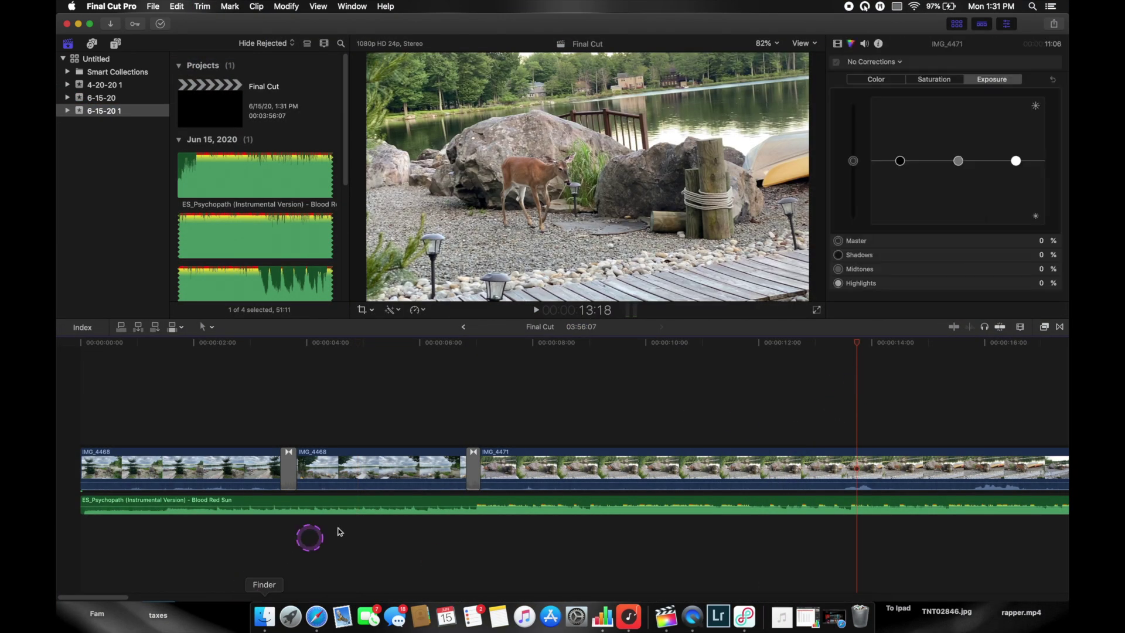
Step: Try lowering the first IMG_4468 clip's volume all the way in its audio settings, and undo the change
{"action": "left_click", "coordinate": [578, 504]}
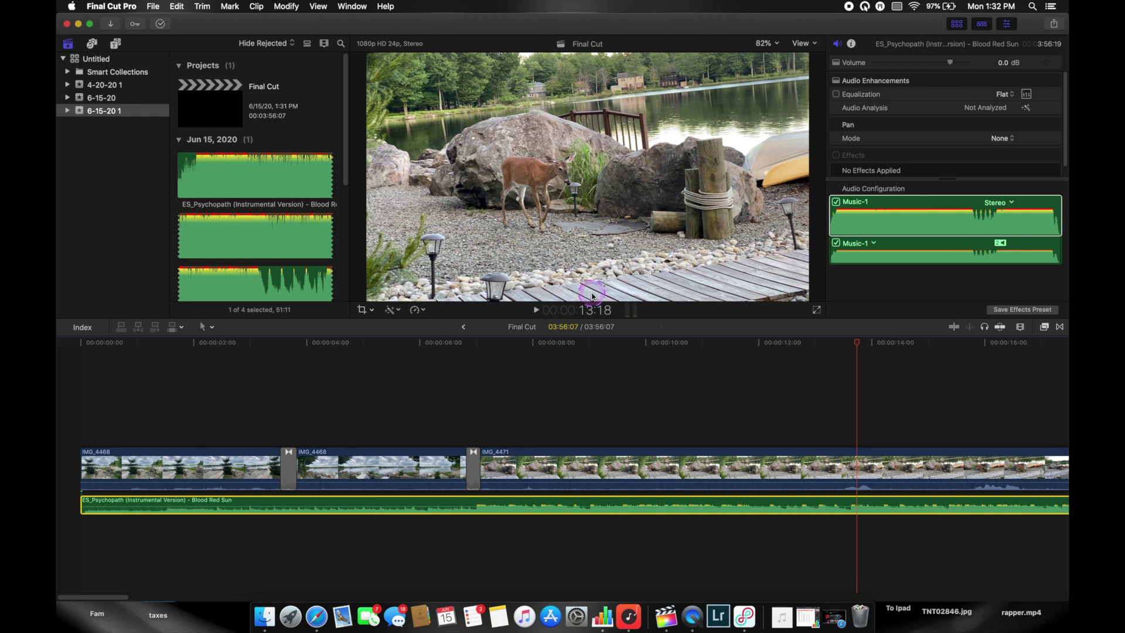
{"action": "left_click", "coordinate": [225, 461]}
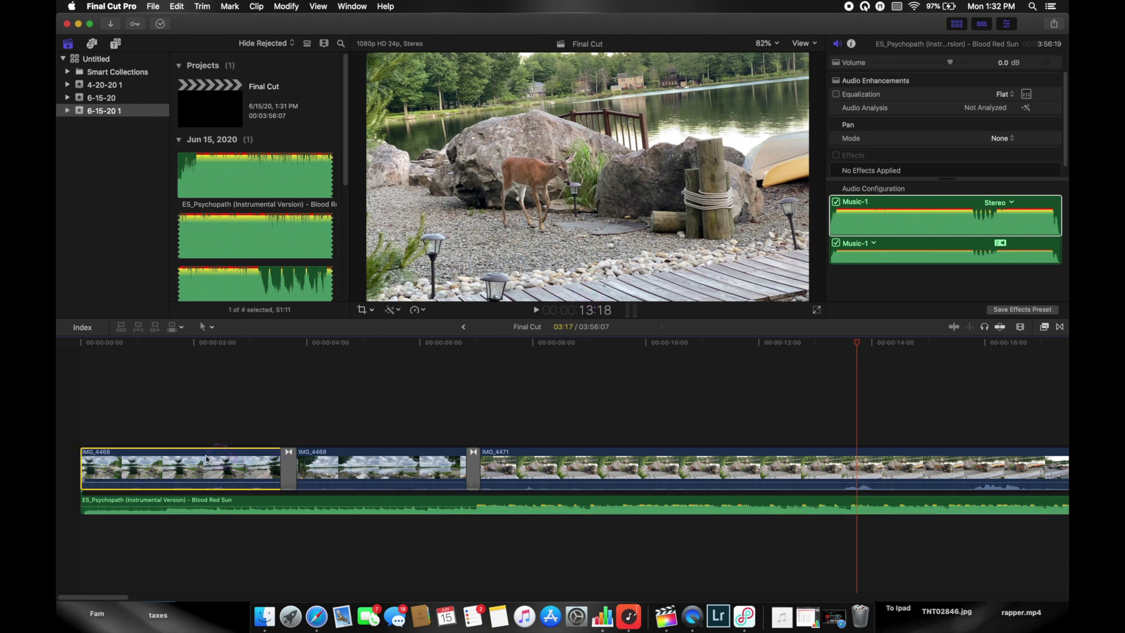
{"action": "left_click", "coordinate": [216, 427]}
{"action": "left_click", "coordinate": [190, 467]}
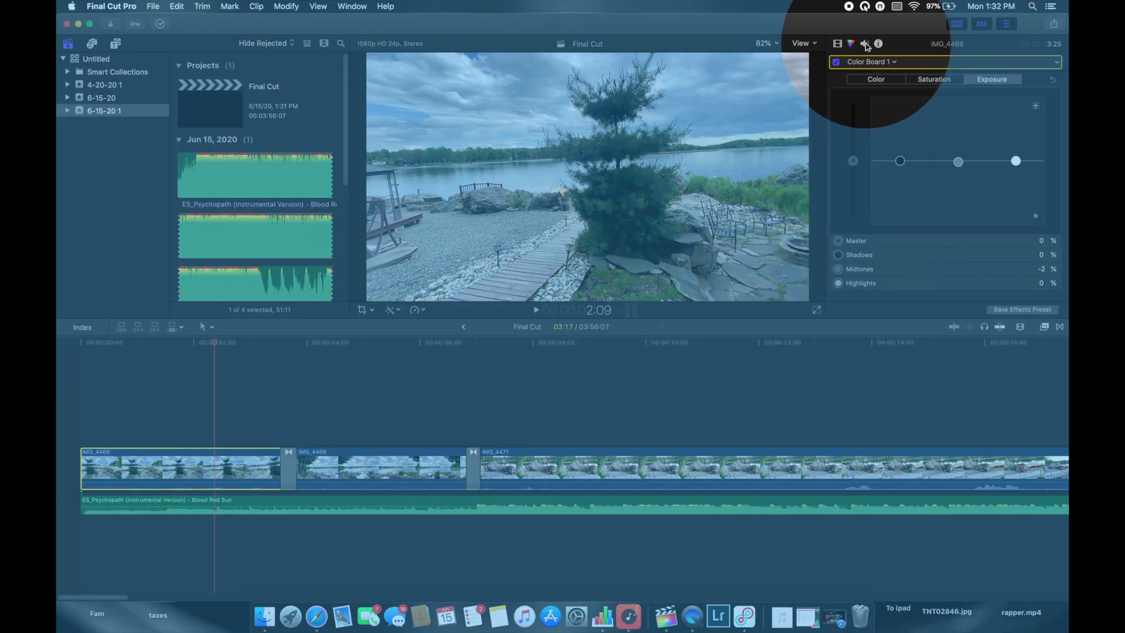
{"action": "left_click", "coordinate": [865, 44]}
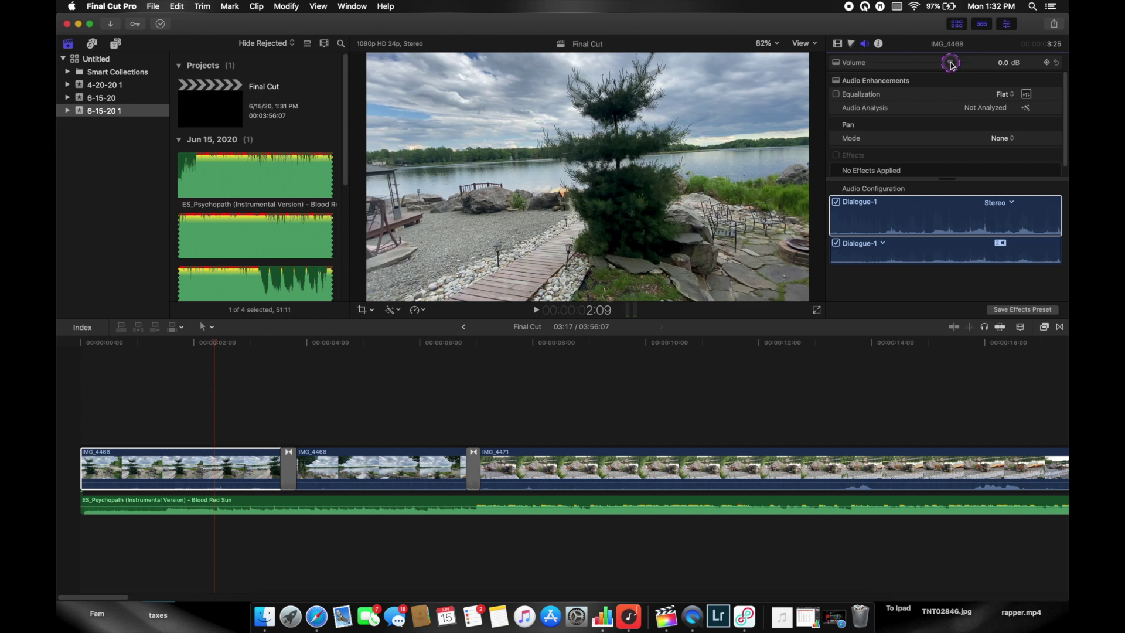
{"action": "left_click_drag", "start_coordinate": [950, 62], "coordinate": [749, 95]}
{"action": "key", "text": "super+z"}
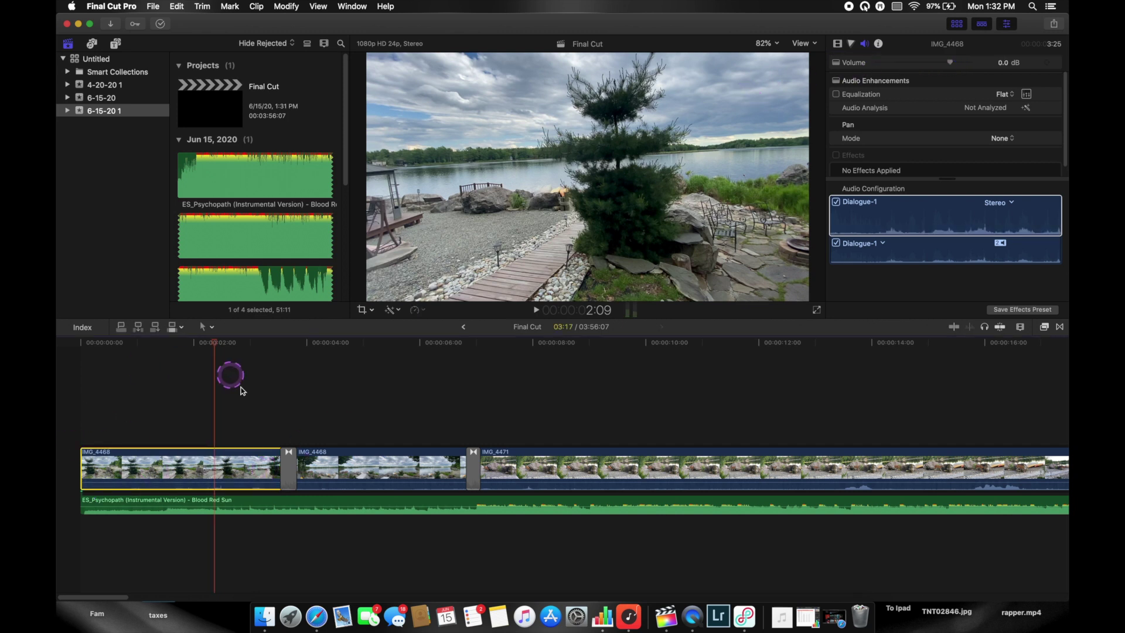
Step: Lower the original audio of IMG_4471 and both IMG_4468 sections to silence
{"action": "left_click", "coordinate": [636, 494]}
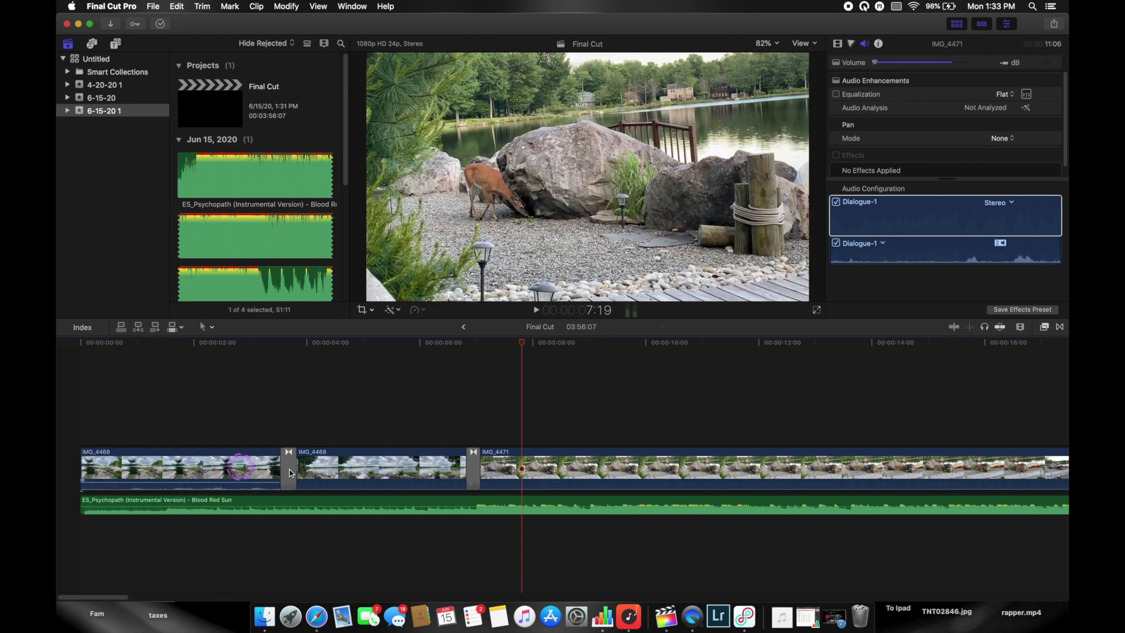
{"action": "left_click", "coordinate": [212, 428]}
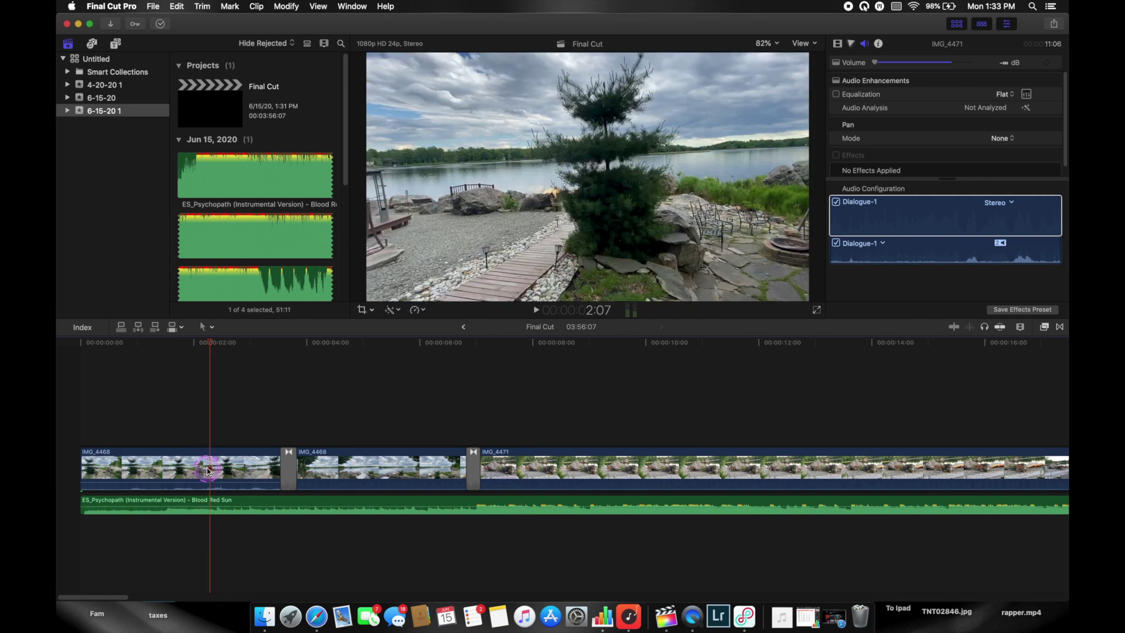
{"action": "left_click", "coordinate": [317, 475]}
{"action": "left_click", "coordinate": [480, 497]}
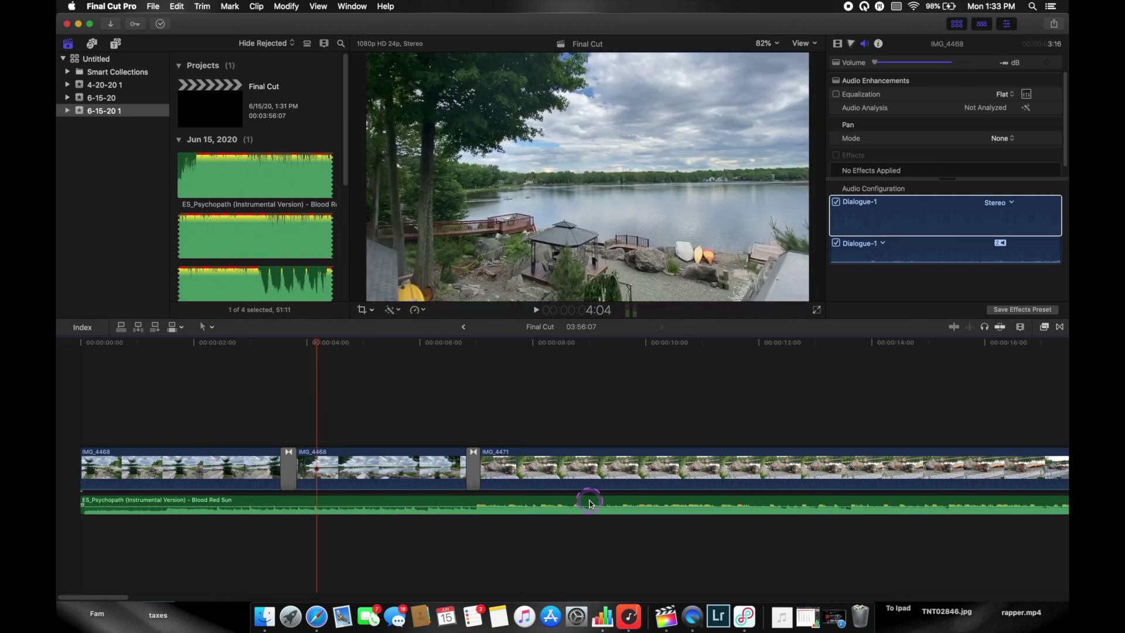
Step: Play the edit from 1:12 into the IMG_4471 clip to check the music against the silenced clips
{"action": "left_click_drag", "start_coordinate": [590, 503], "coordinate": [500, 506]}
{"action": "left_click", "coordinate": [166, 412]}
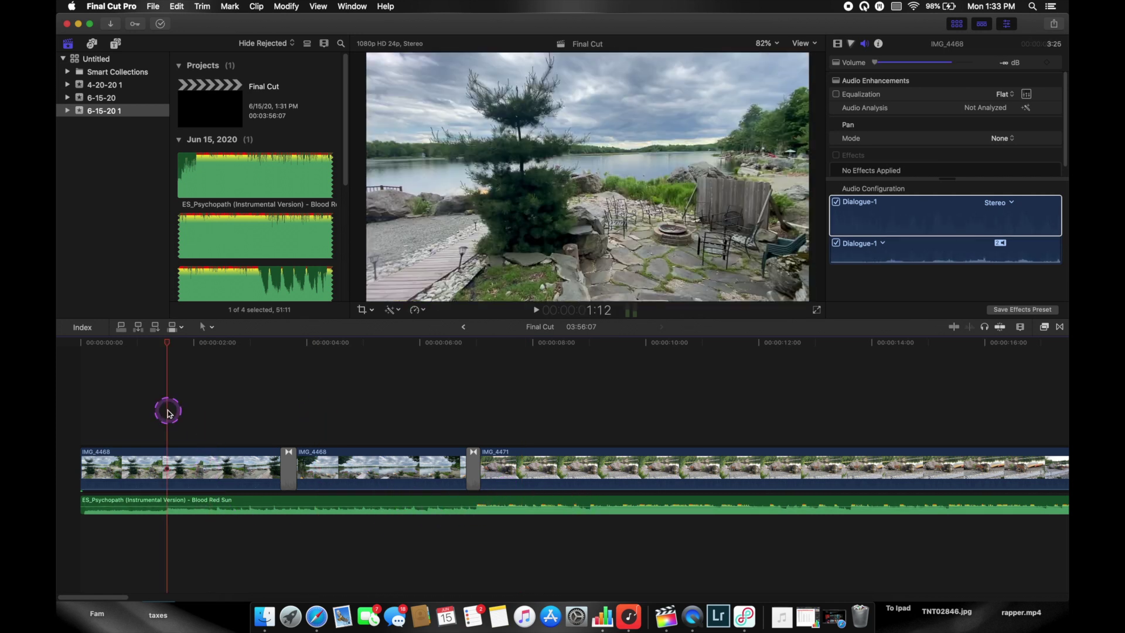
{"action": "key", "text": "space"}
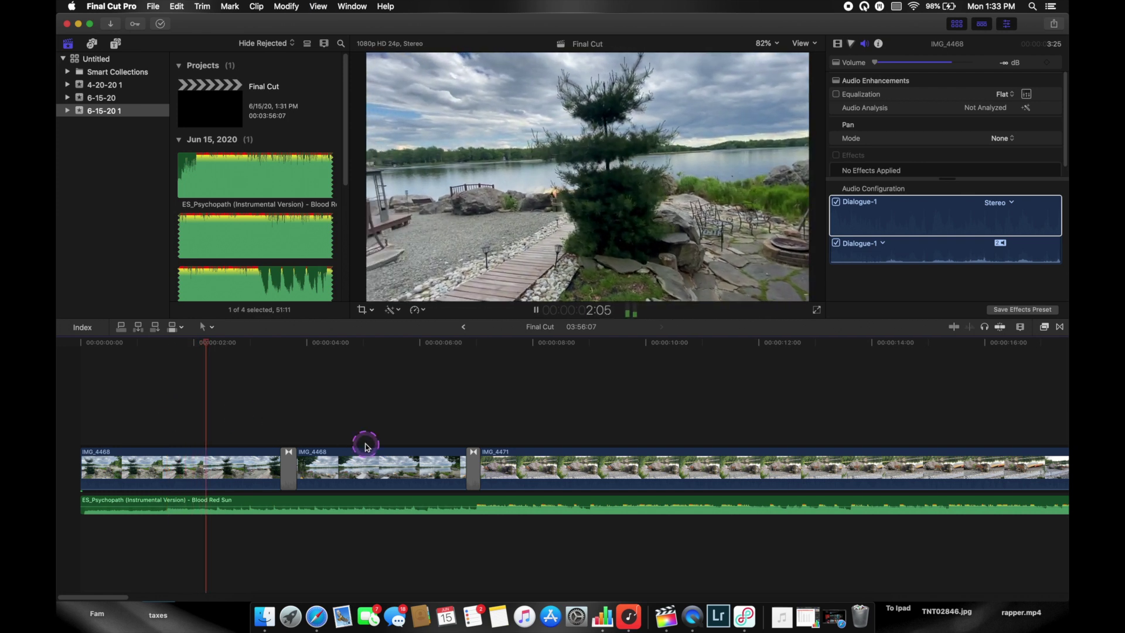
{"action": "left_click", "coordinate": [570, 507]}
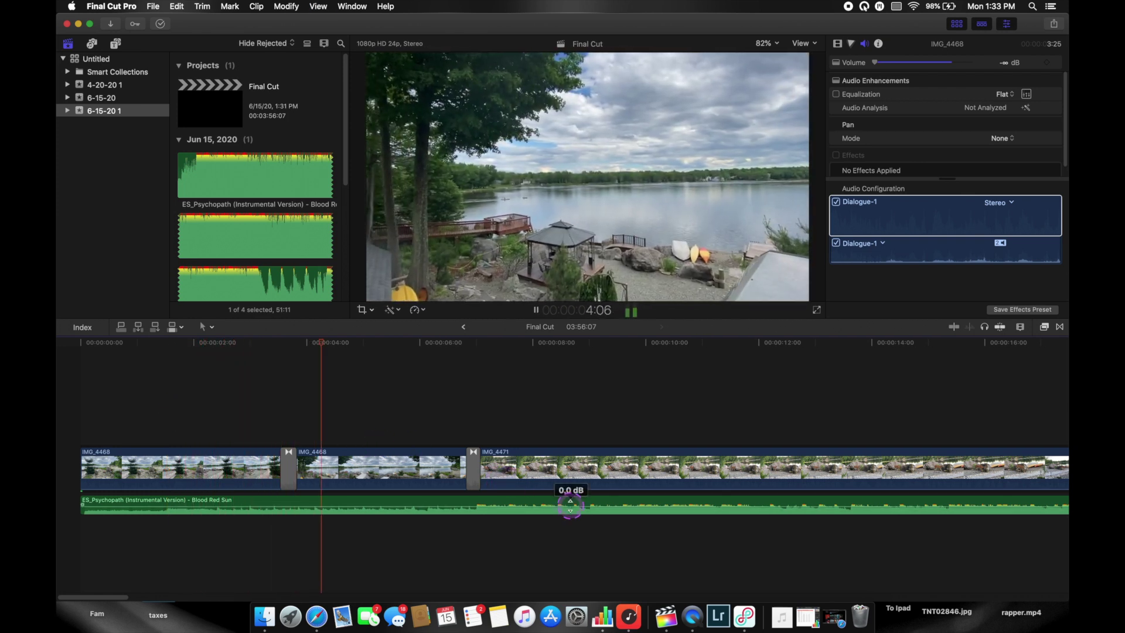
{"action": "left_click", "coordinate": [563, 382]}
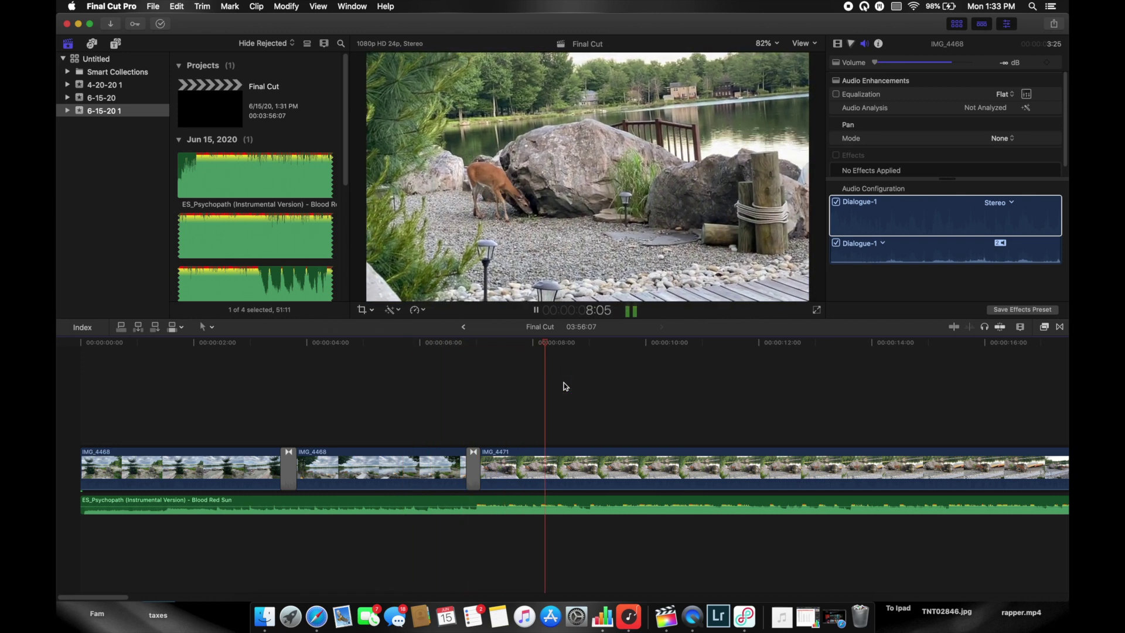
{"action": "key", "text": "space"}
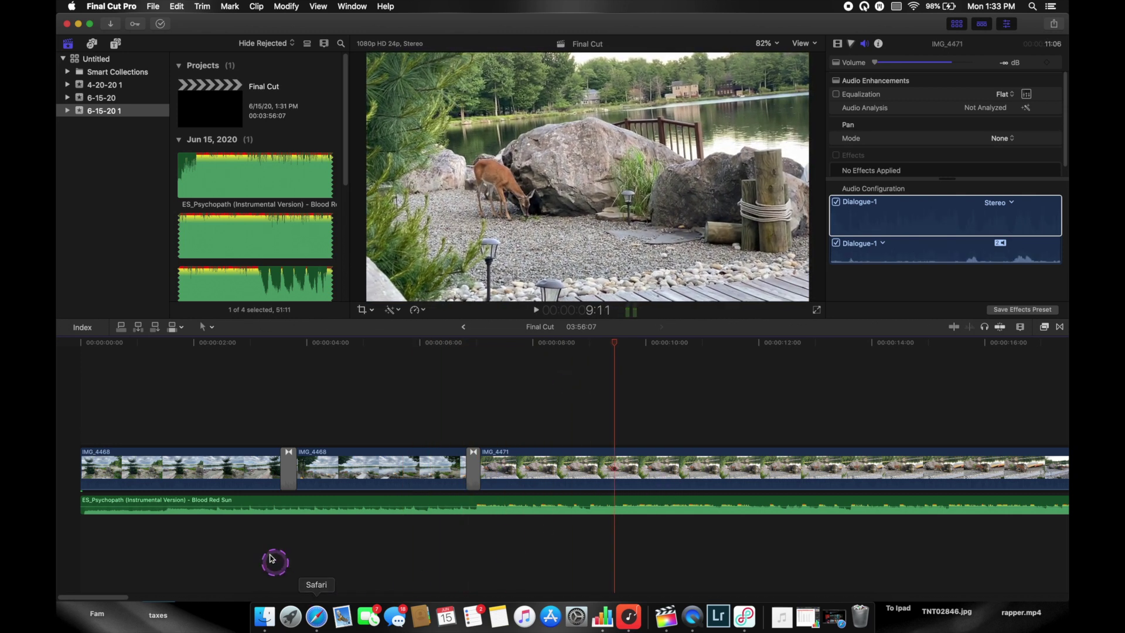
Step: Cut away the first 7:00 of the background music and move the remaining section to the start of the timeline
{"action": "left_click", "coordinate": [498, 491]}
{"action": "left_click", "coordinate": [495, 424]}
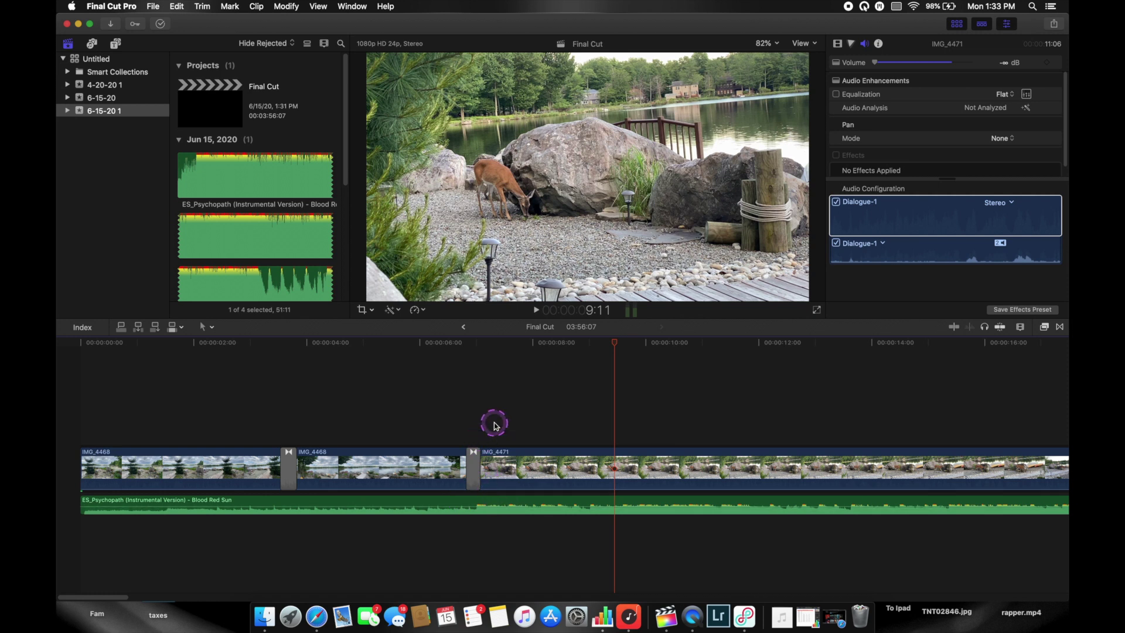
{"action": "left_click", "coordinate": [496, 446]}
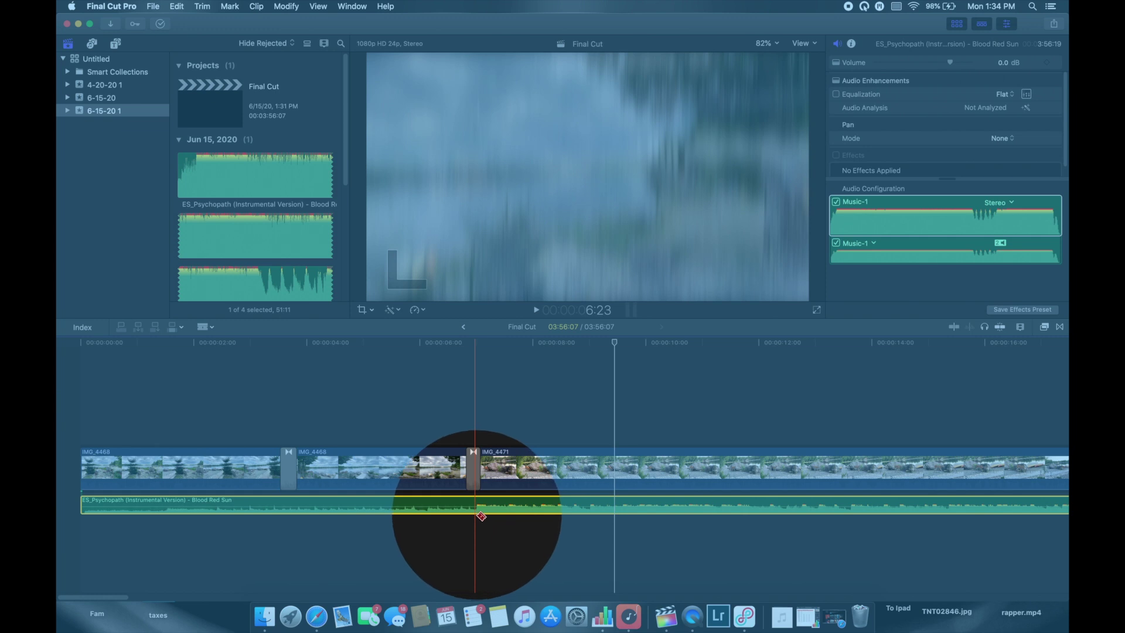
{"action": "left_click", "coordinate": [479, 498]}
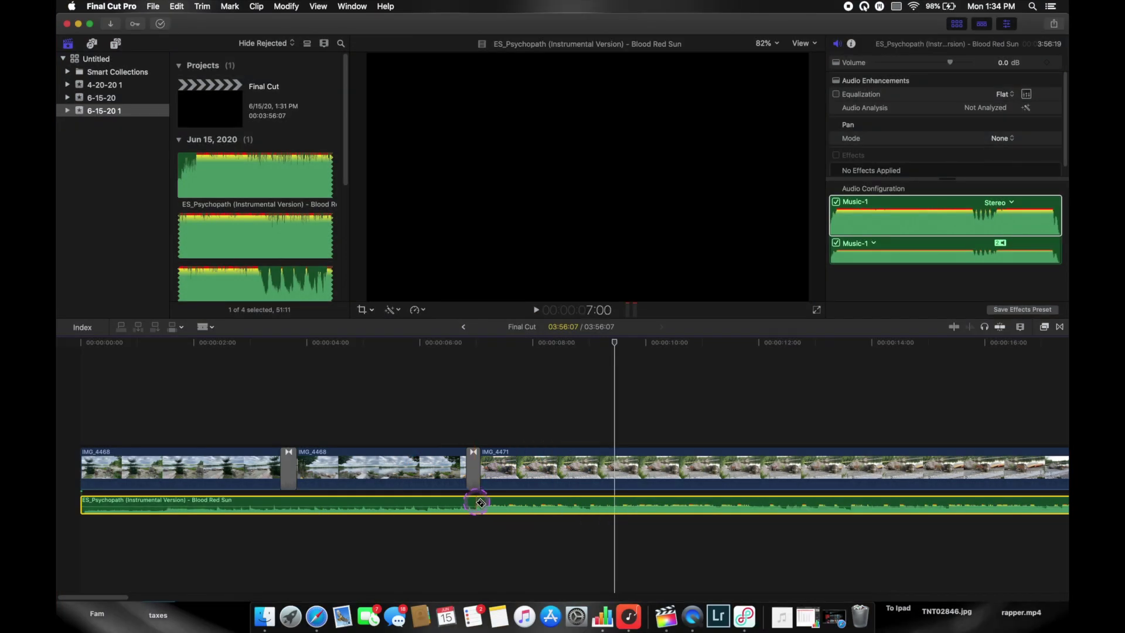
{"action": "key", "text": "a"}
{"action": "left_click", "coordinate": [449, 502]}
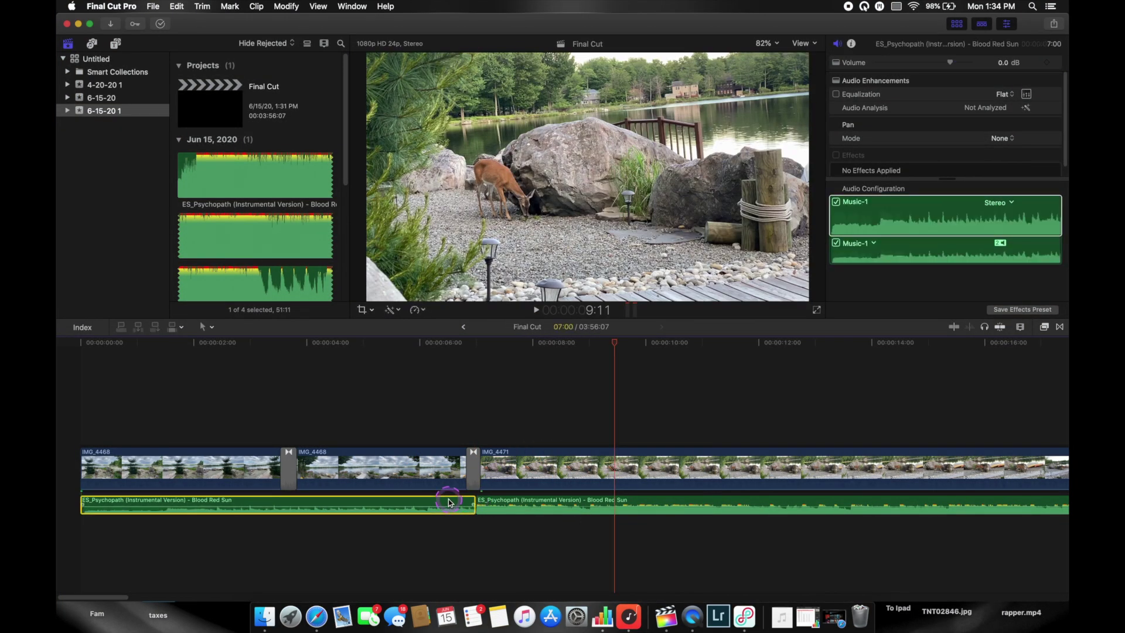
{"action": "left_click_drag", "start_coordinate": [450, 502], "coordinate": [117, 508]}
Step: Play the edit from the beginning through the start of IMG_4471 to check the repositioned music
{"action": "left_click", "coordinate": [75, 408]}
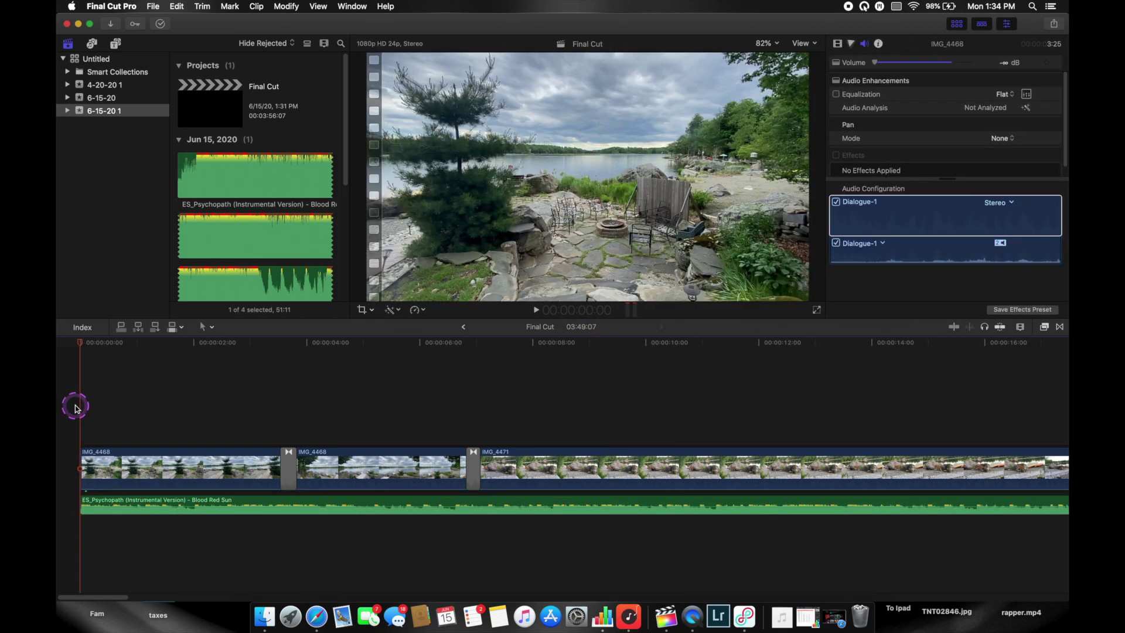
{"action": "key", "text": "space"}
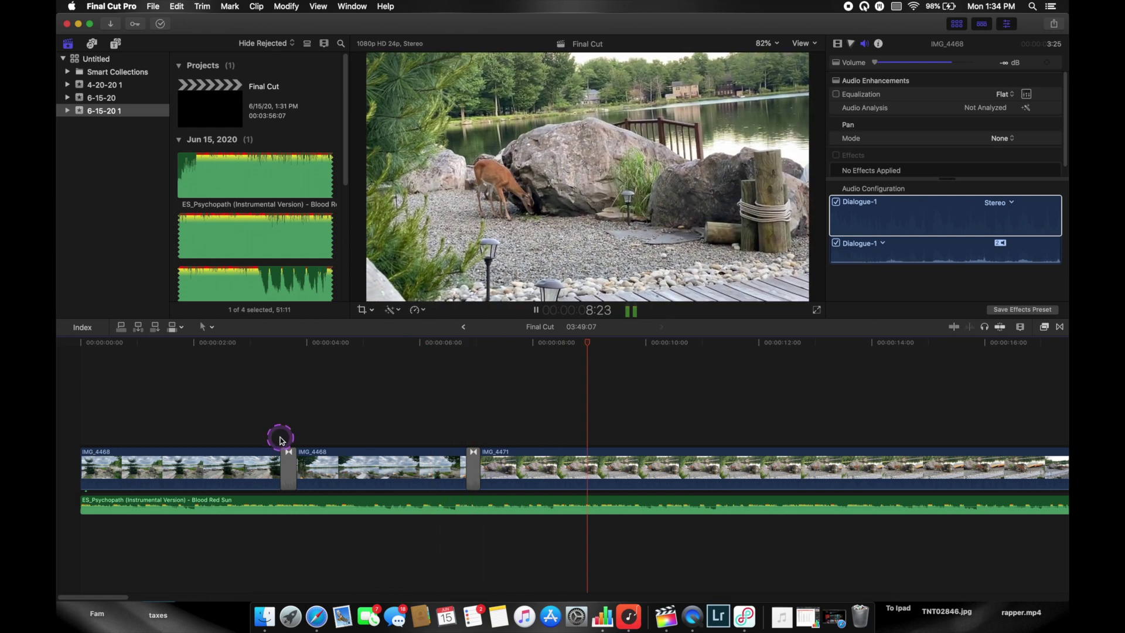
{"action": "key", "text": "space"}
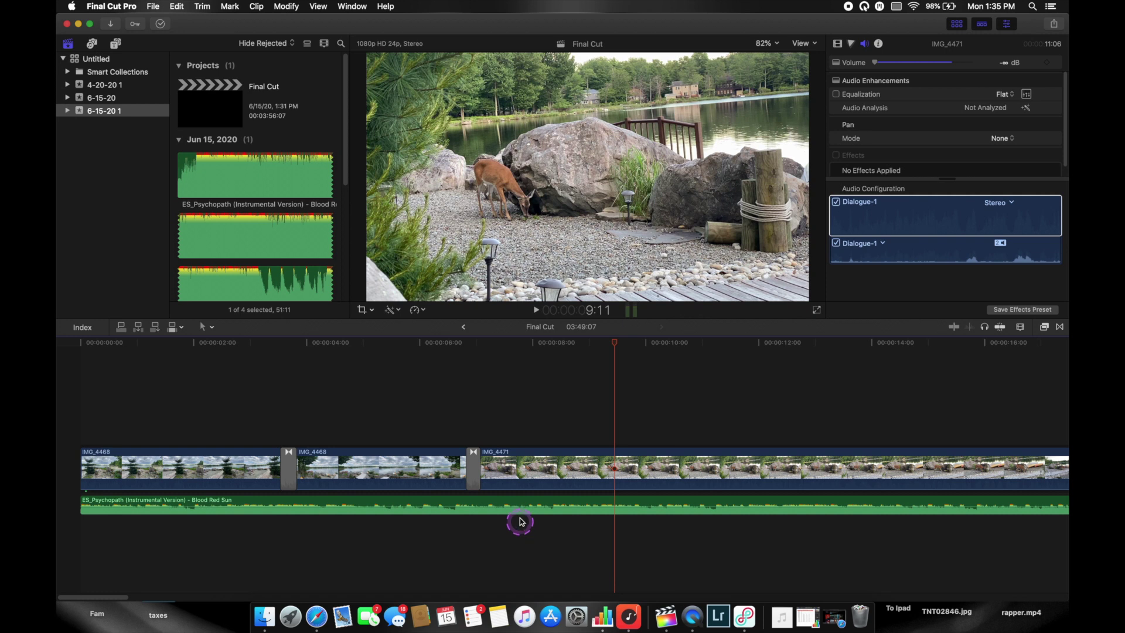
Step: Try adjusting the background music's volume slightly in its audio settings
{"action": "left_click", "coordinate": [534, 502]}
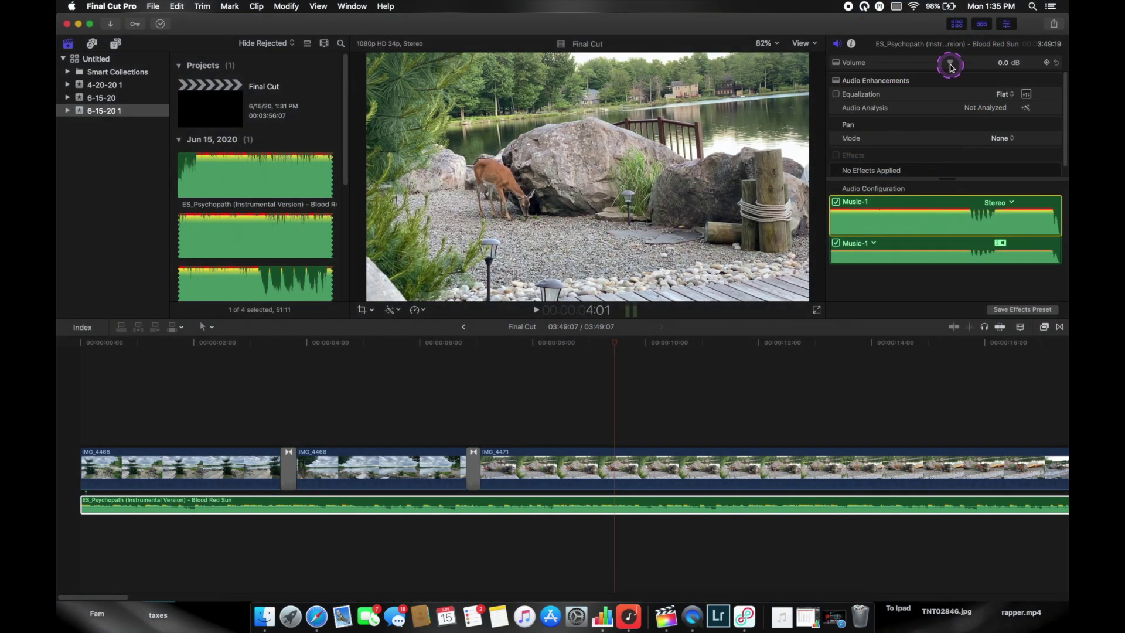
{"action": "left_click", "coordinate": [951, 63]}
{"action": "mouse_move", "coordinate": [950, 65]}
{"action": "left_mouse_down"}
{"action": "mouse_move", "coordinate": [910, 66]}
{"action": "mouse_move", "coordinate": [947, 67]}
{"action": "left_mouse_up"}
Step: Split the background music at the end of the IMG_4471 clip and delete the excess beyond the video
{"action": "scroll", "coordinate": [532, 478], "scroll_direction": "right", "scroll_amount": 10}
{"action": "left_click", "coordinate": [530, 478]}
{"action": "left_click", "coordinate": [664, 501]}
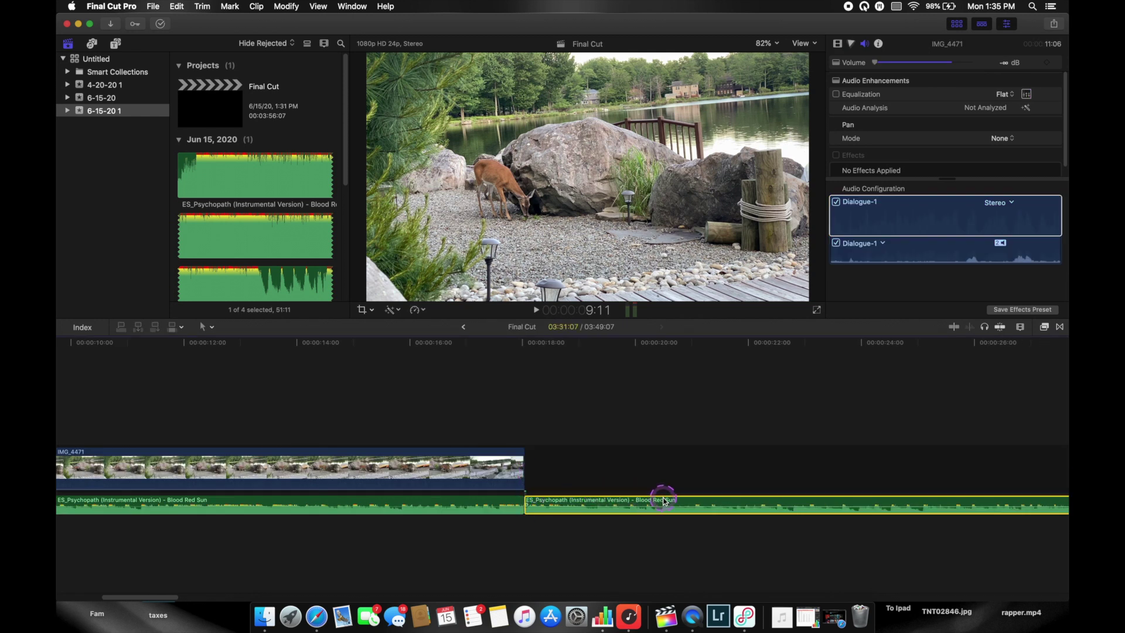
{"action": "key", "text": "Delete"}
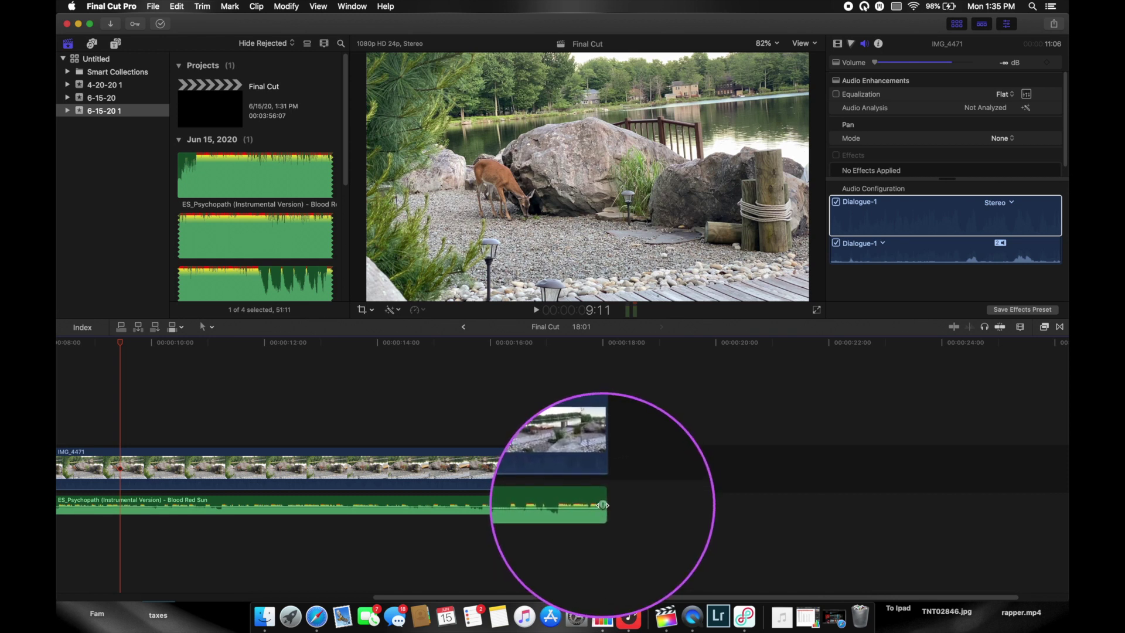
Step: Add a fade-out to the end of the background music and play the closing section from 10:16
{"action": "mouse_move", "coordinate": [603, 505]}
{"action": "left_mouse_down"}
{"action": "mouse_move", "coordinate": [205, 505]}
{"action": "mouse_move", "coordinate": [540, 509]}
{"action": "mouse_move", "coordinate": [303, 529]}
{"action": "left_mouse_up"}
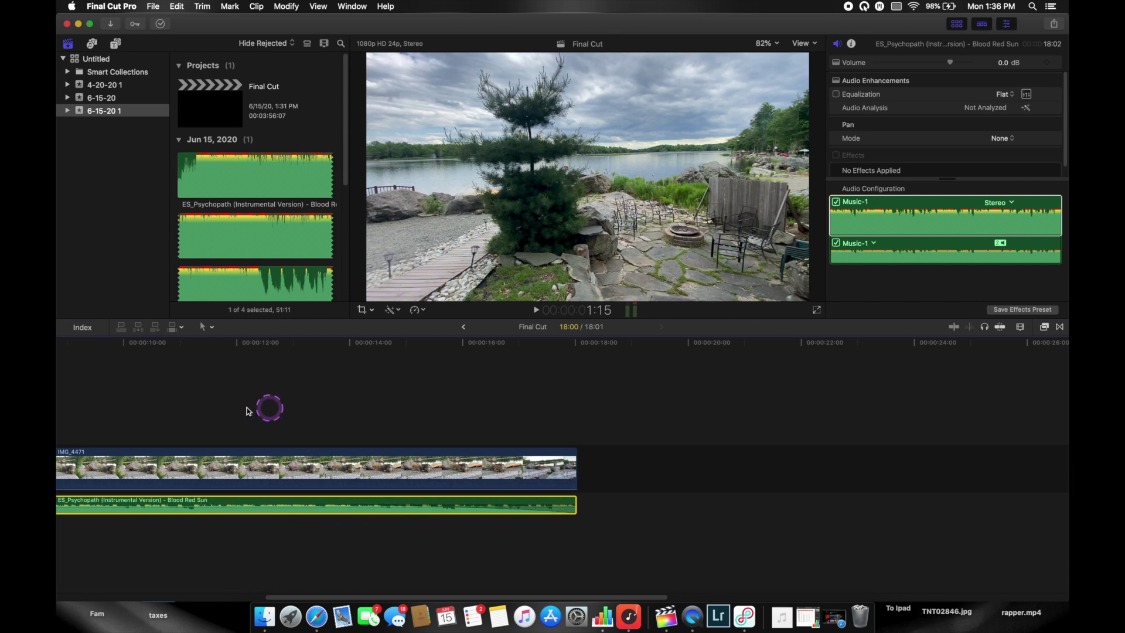
{"action": "left_click", "coordinate": [163, 412]}
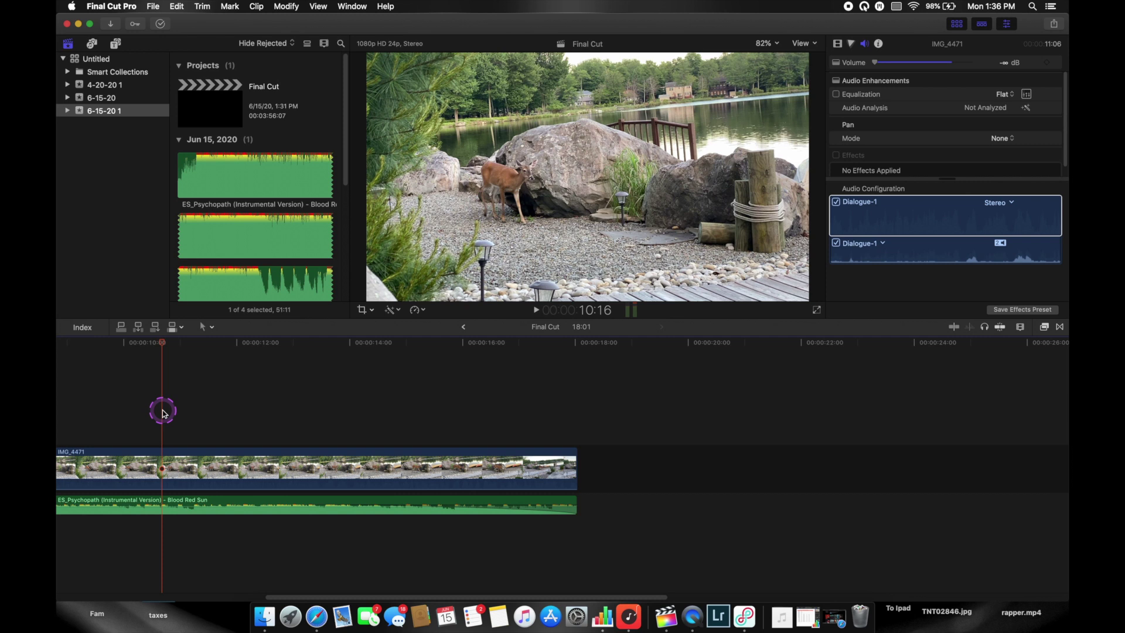
{"action": "key", "text": "space"}
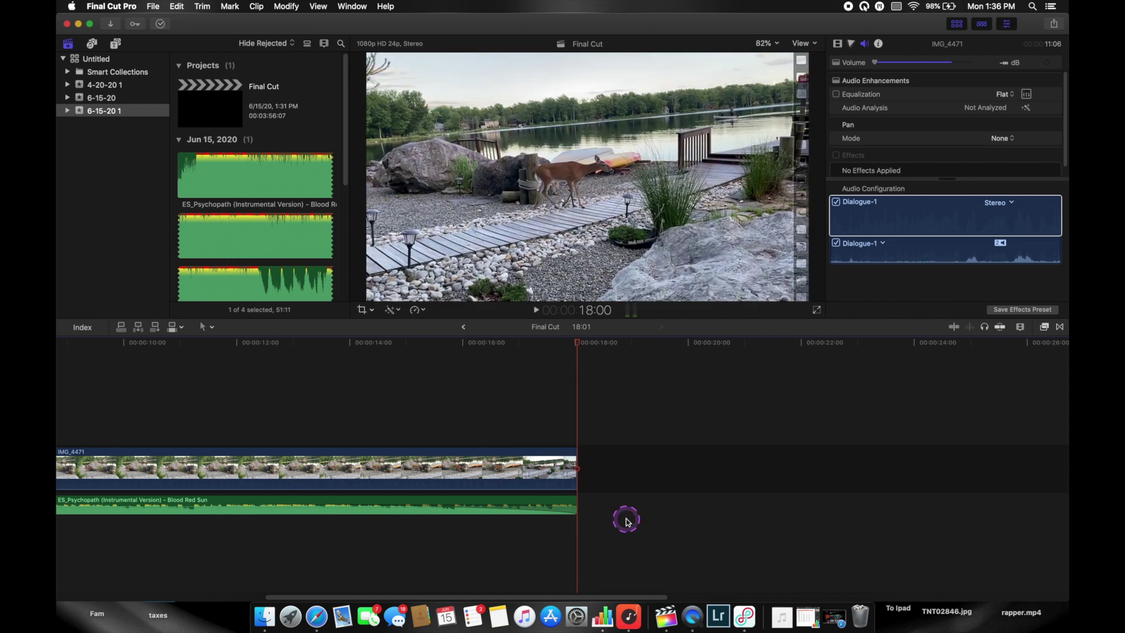
Step: Add a fade-in to the start of the background music and play the opening of the edit
{"action": "scroll", "coordinate": [626, 521], "scroll_direction": "left", "scroll_amount": 10}
{"action": "left_click", "coordinate": [82, 505]}
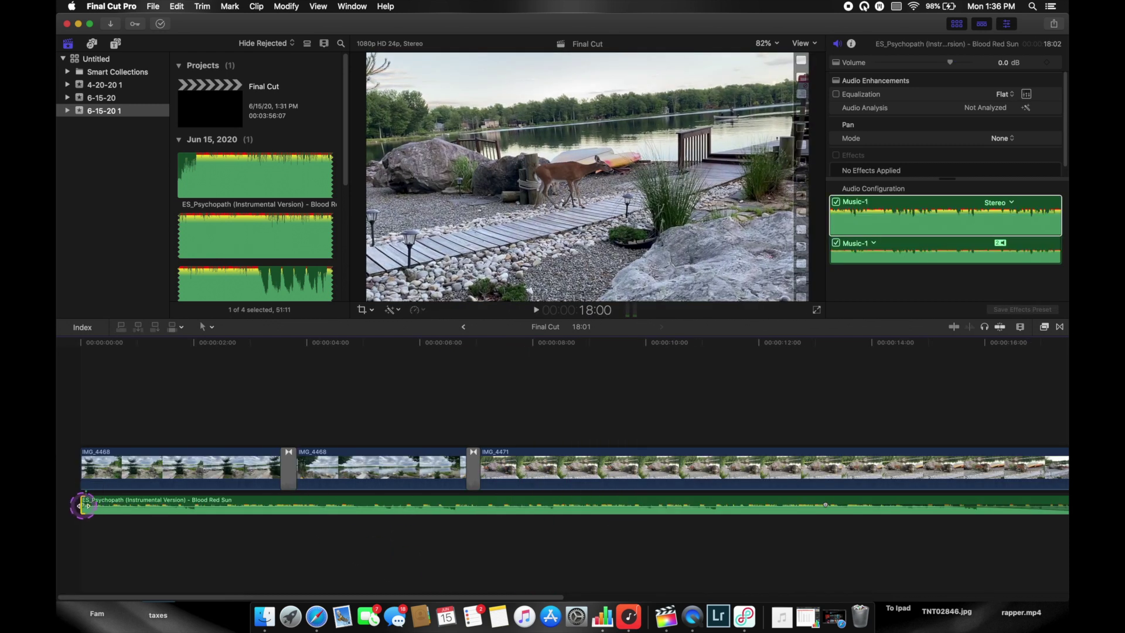
{"action": "left_click", "coordinate": [62, 388]}
{"action": "key", "text": "space"}
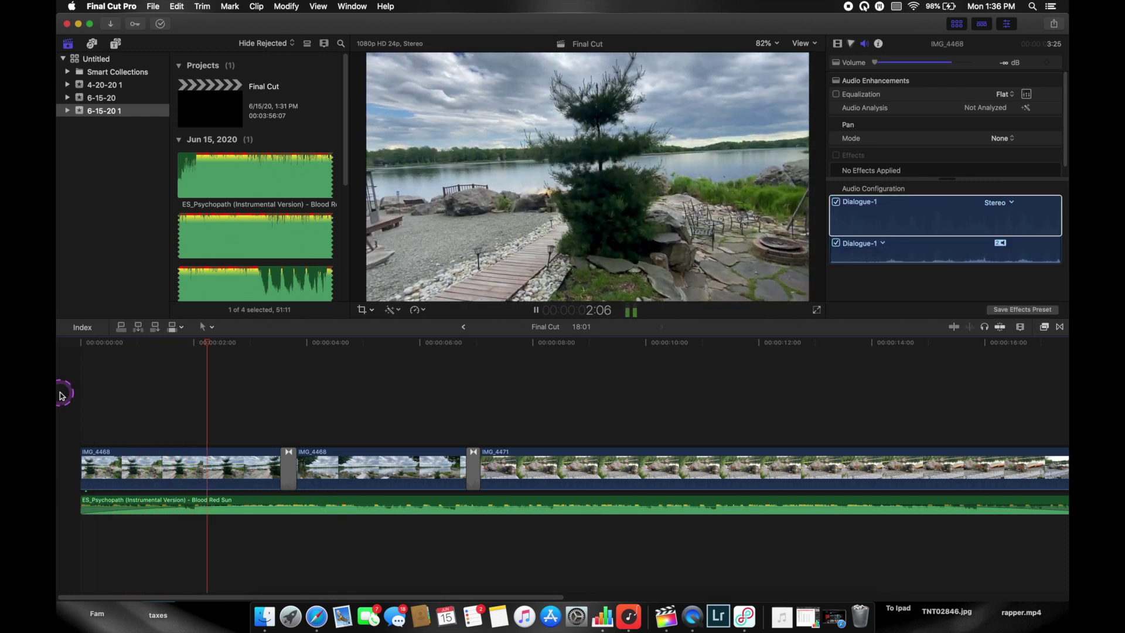
{"action": "key", "text": "space"}
{"action": "scroll", "coordinate": [719, 445], "scroll_direction": "right", "scroll_amount": 1}
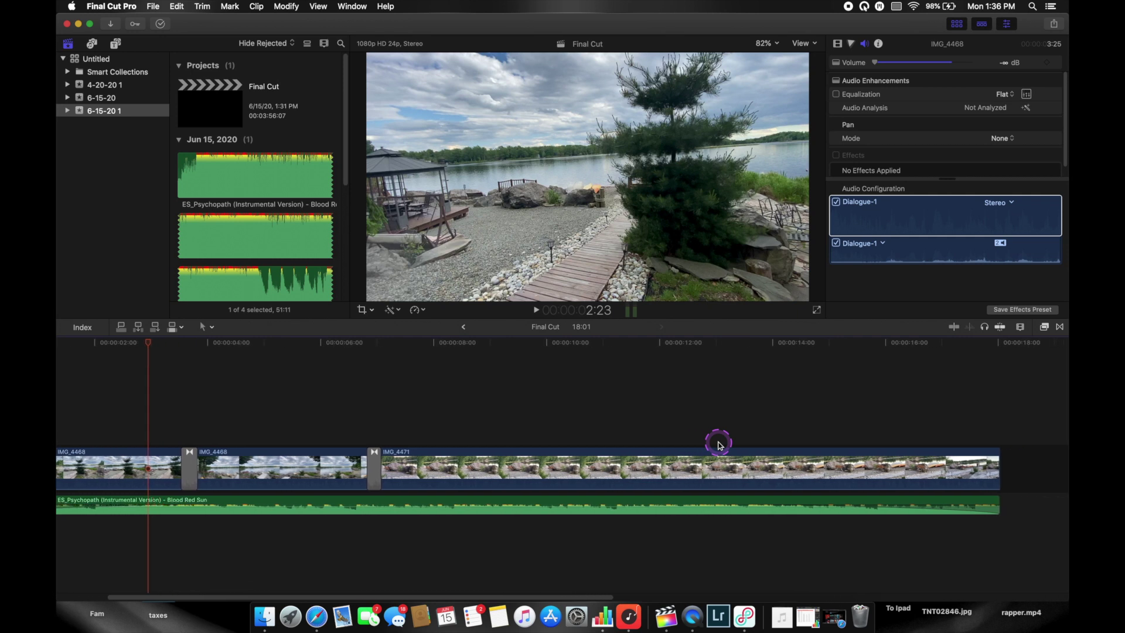
{"action": "scroll", "coordinate": [703, 498], "scroll_direction": "left", "scroll_amount": 2}
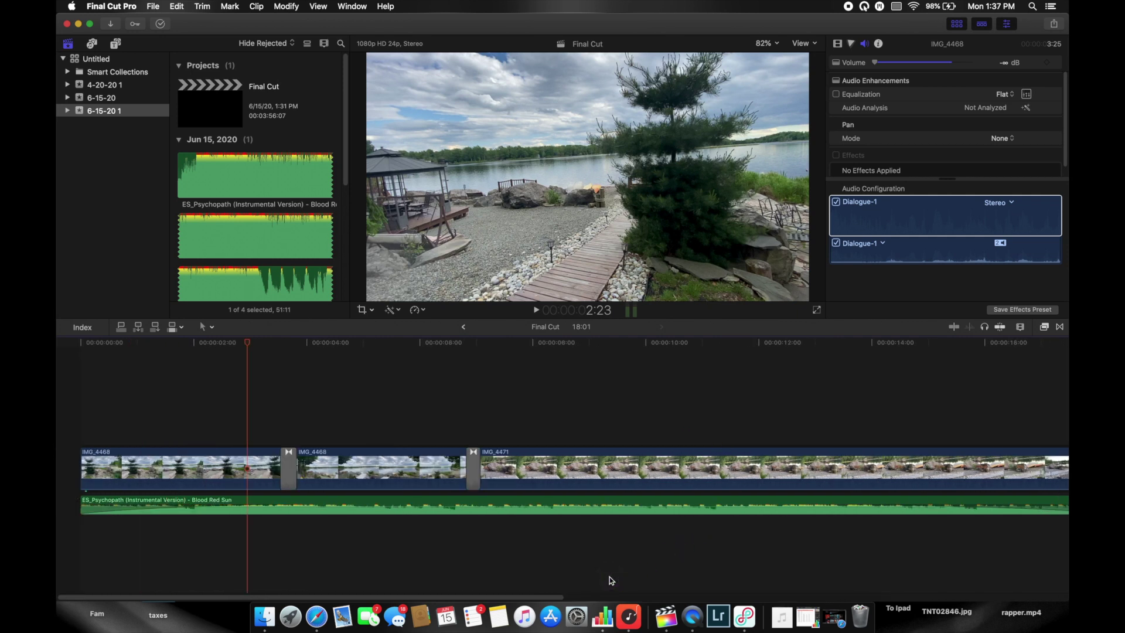
{"action": "scroll", "coordinate": [609, 580], "scroll_direction": "right", "scroll_amount": 5}
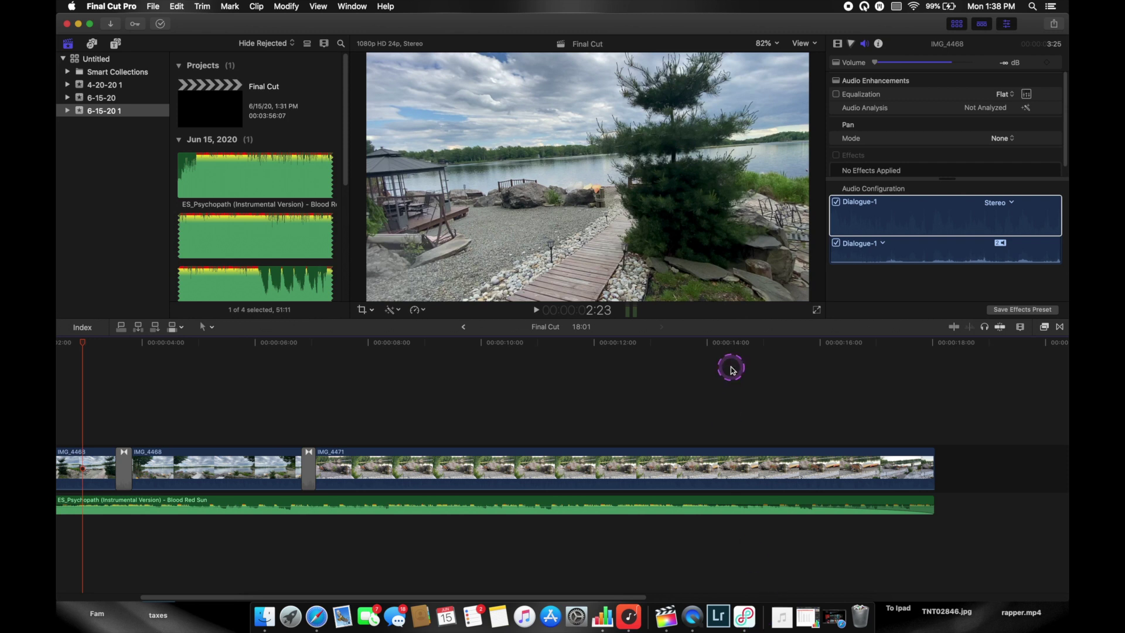
{"action": "scroll", "coordinate": [297, 427], "scroll_direction": "left", "scroll_amount": 5}
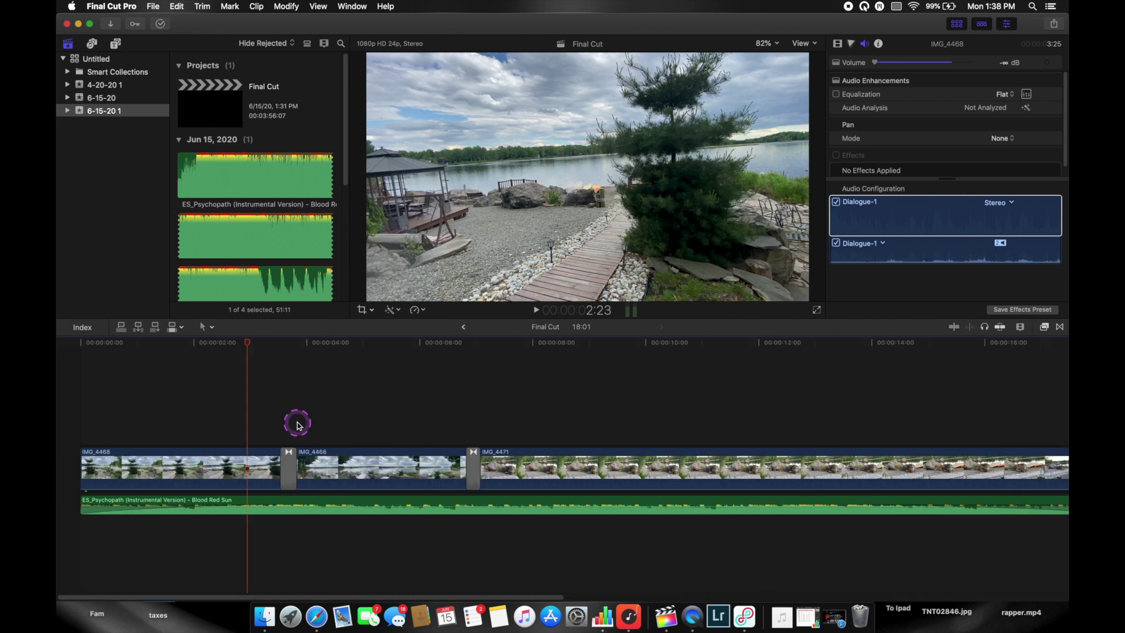
Step: Place Untitled_Artwork.png from Downloads above the second IMG_4468 clip, starting at 3:19
{"action": "left_click", "coordinate": [296, 427]}
{"action": "left_click", "coordinate": [380, 461]}
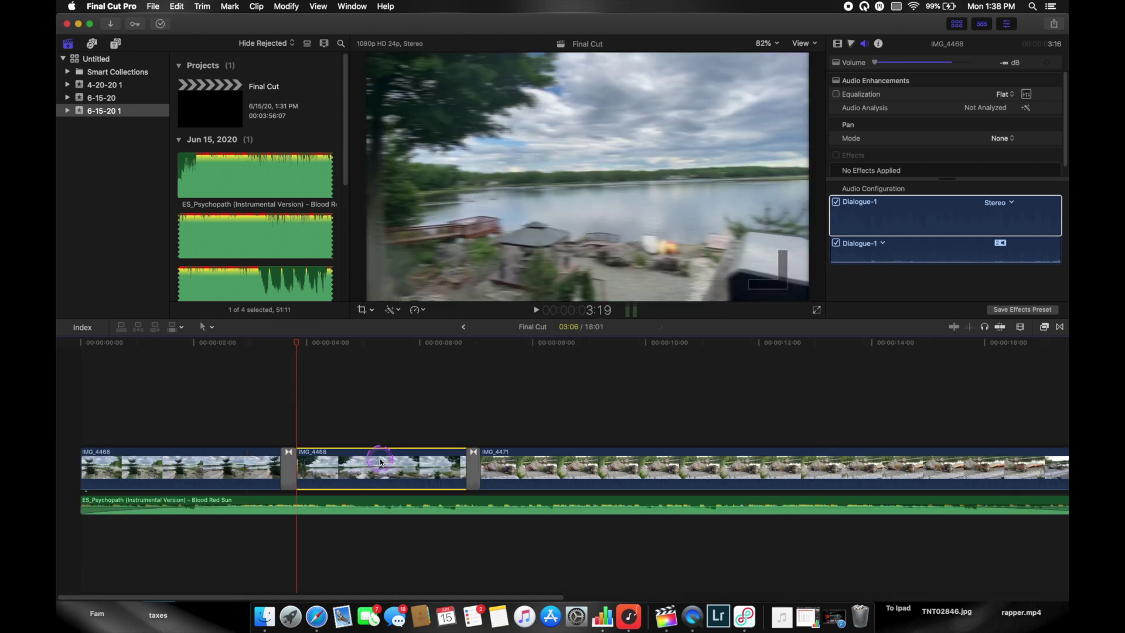
{"action": "left_click", "coordinate": [782, 617]}
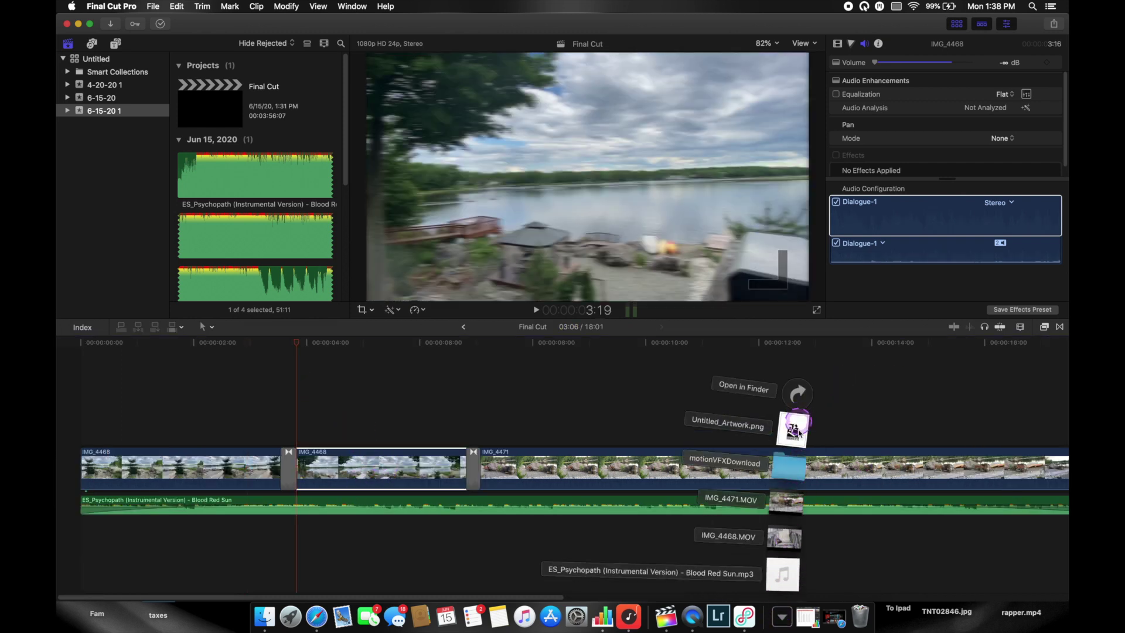
{"action": "left_click_drag", "start_coordinate": [792, 431], "coordinate": [297, 420]}
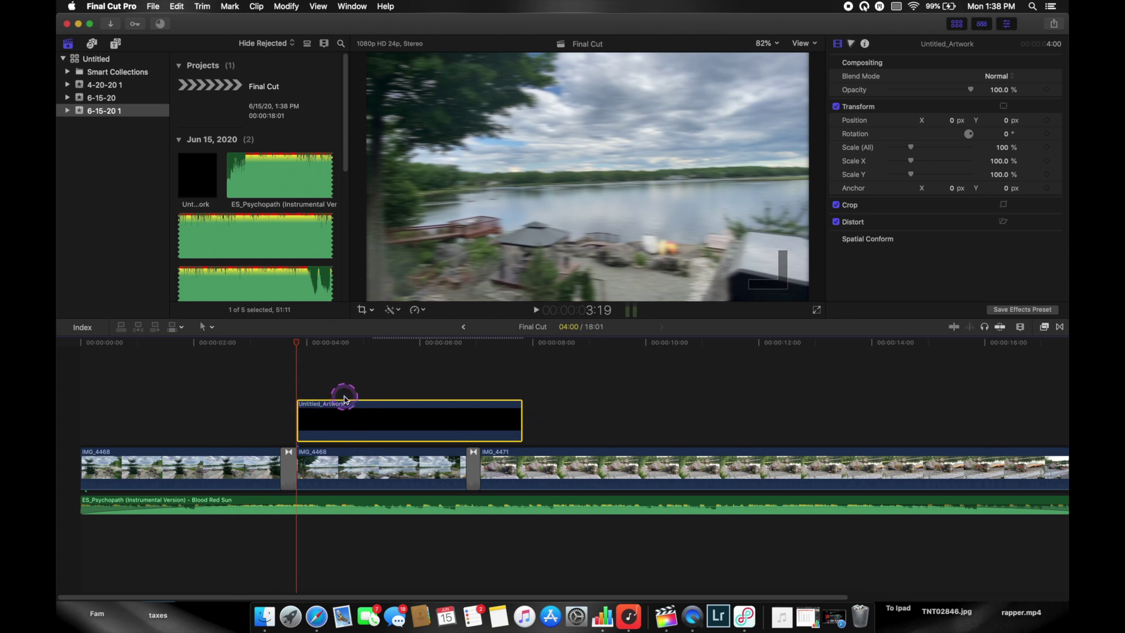
Step: Scale the Untitled_Artwork logo to about 106% with the Transform controls and position it at the centre of the frame
{"action": "left_click", "coordinate": [400, 384]}
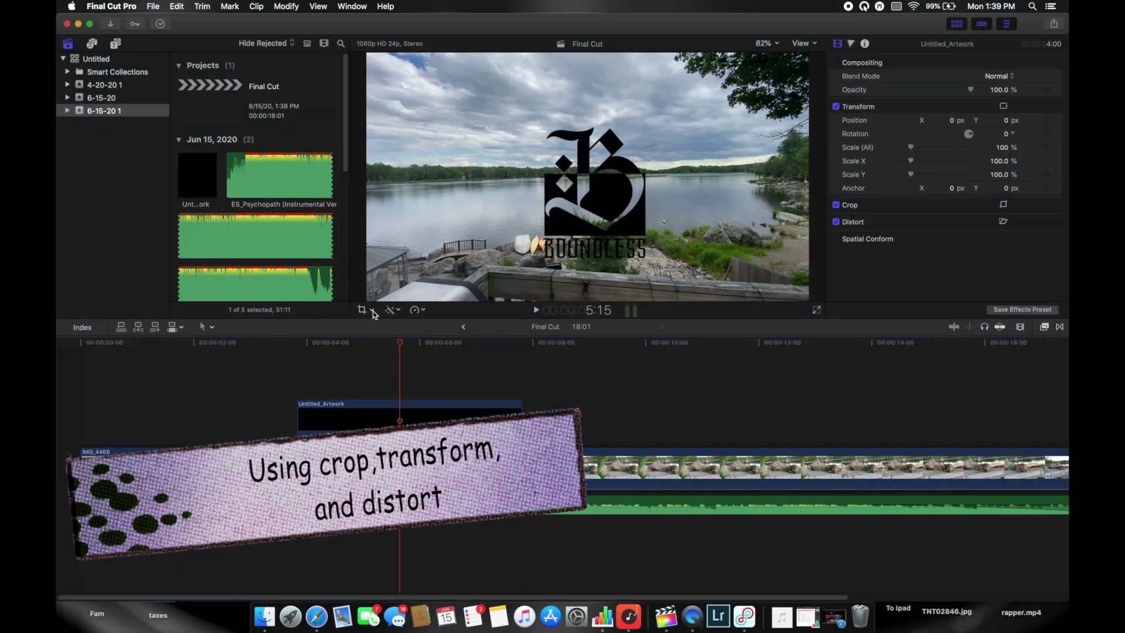
{"action": "left_click", "coordinate": [373, 310]}
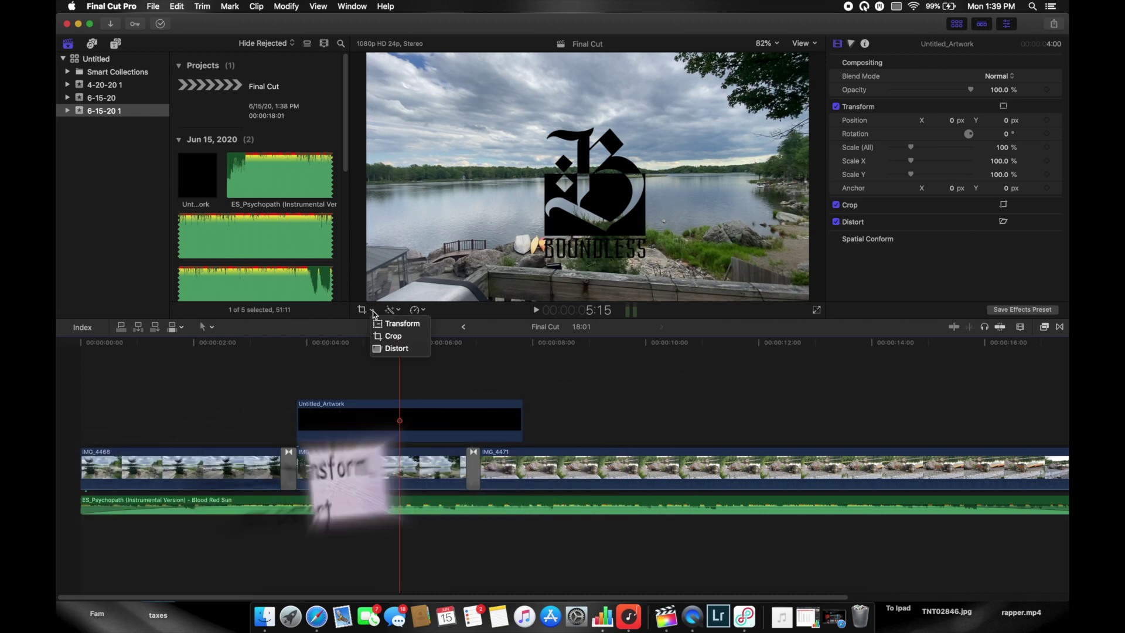
{"action": "left_click", "coordinate": [397, 326]}
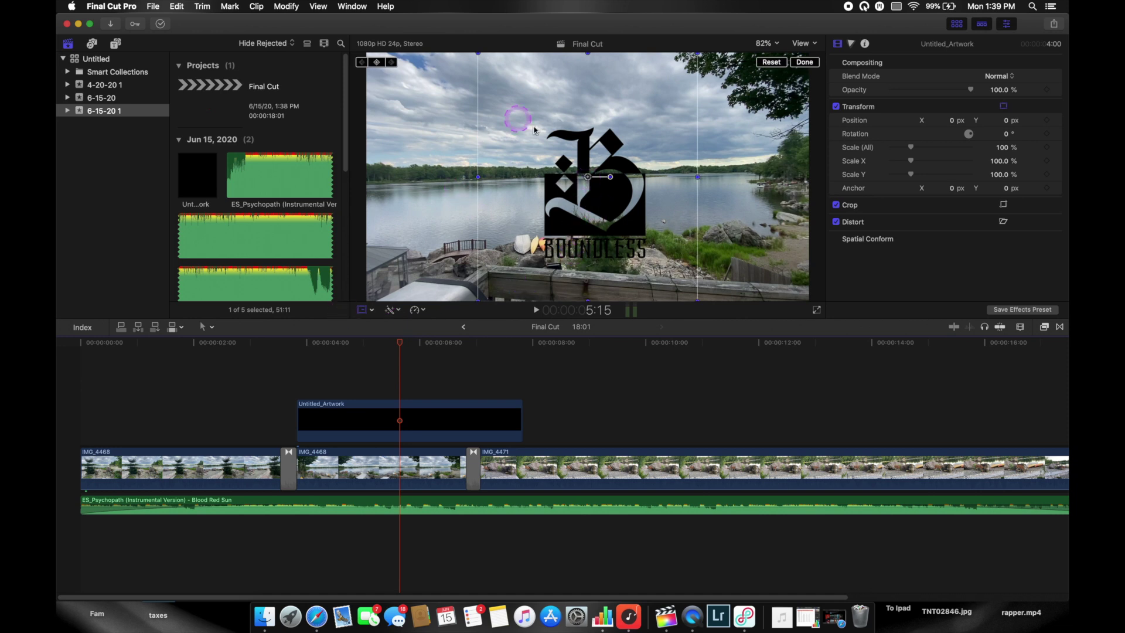
{"action": "mouse_move", "coordinate": [588, 177]}
{"action": "left_mouse_down"}
{"action": "mouse_move", "coordinate": [621, 173]}
{"action": "mouse_move", "coordinate": [538, 137]}
{"action": "mouse_move", "coordinate": [577, 172]}
{"action": "left_mouse_up"}
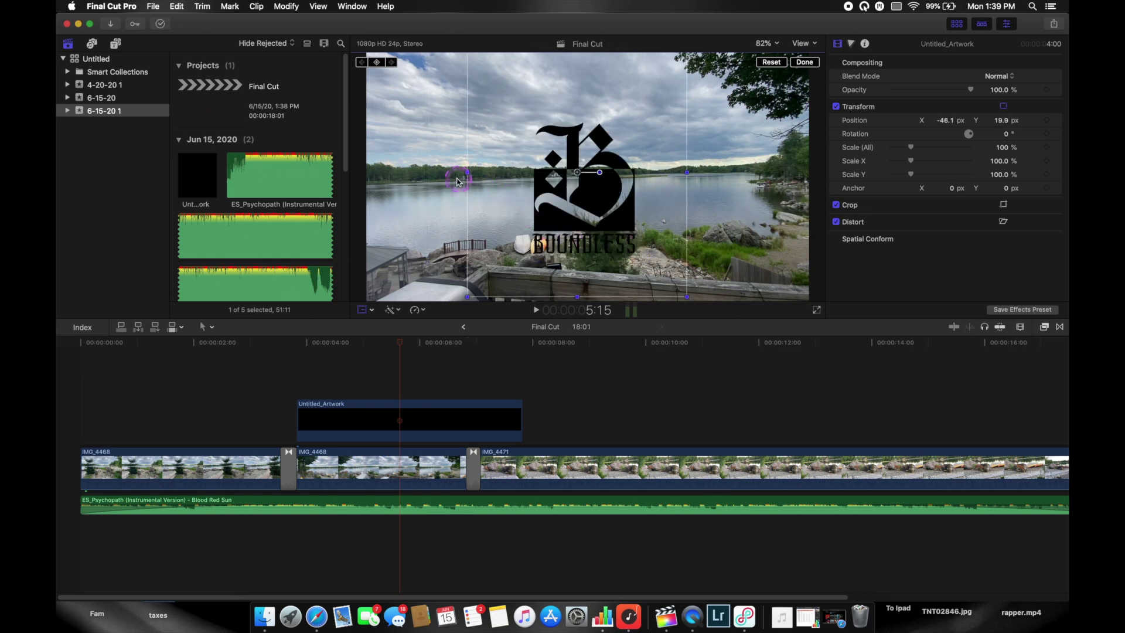
{"action": "mouse_move", "coordinate": [687, 174]}
{"action": "left_mouse_down"}
{"action": "mouse_move", "coordinate": [733, 179]}
{"action": "mouse_move", "coordinate": [678, 189]}
{"action": "left_mouse_up"}
{"action": "left_click_drag", "start_coordinate": [681, 297], "coordinate": [690, 302]}
{"action": "mouse_move", "coordinate": [577, 172]}
{"action": "left_mouse_down"}
{"action": "mouse_move", "coordinate": [588, 133]}
{"action": "mouse_move", "coordinate": [589, 181]}
{"action": "left_mouse_up"}
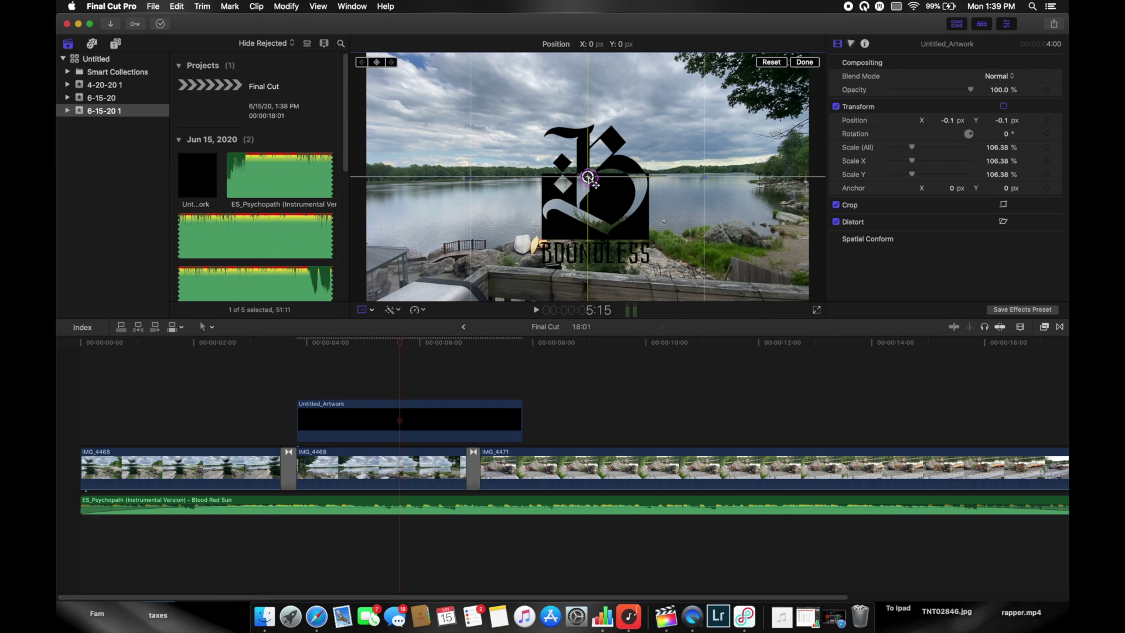
Step: Play the edit from just before the Untitled_Artwork clip to check the logo over the video
{"action": "left_click", "coordinate": [284, 385]}
{"action": "key", "text": "space"}
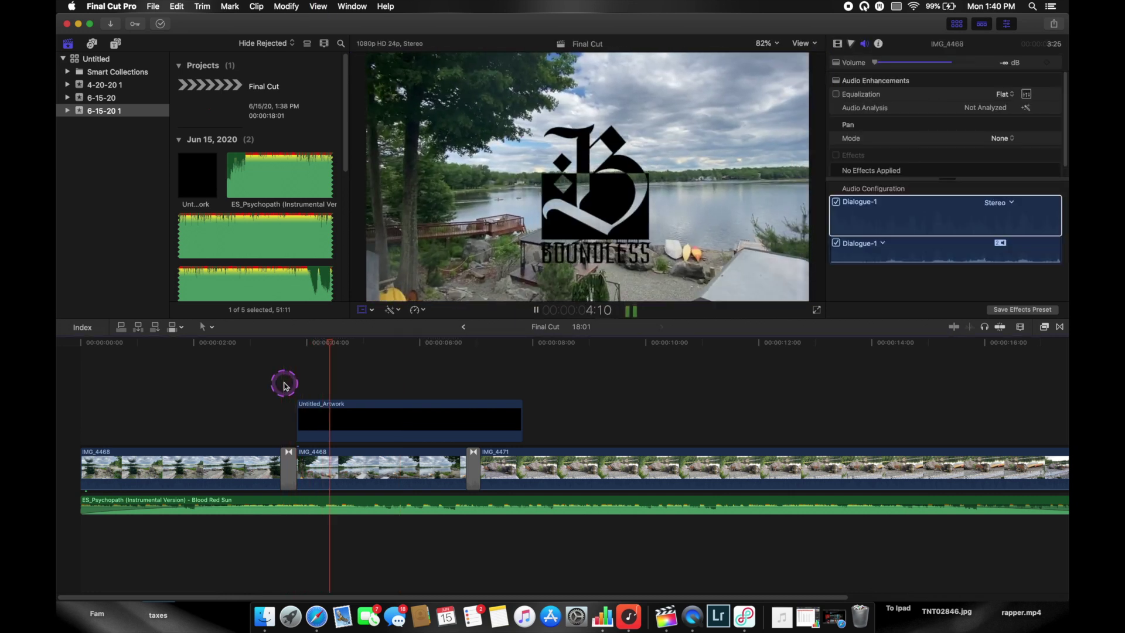
{"action": "left_click", "coordinate": [558, 212]}
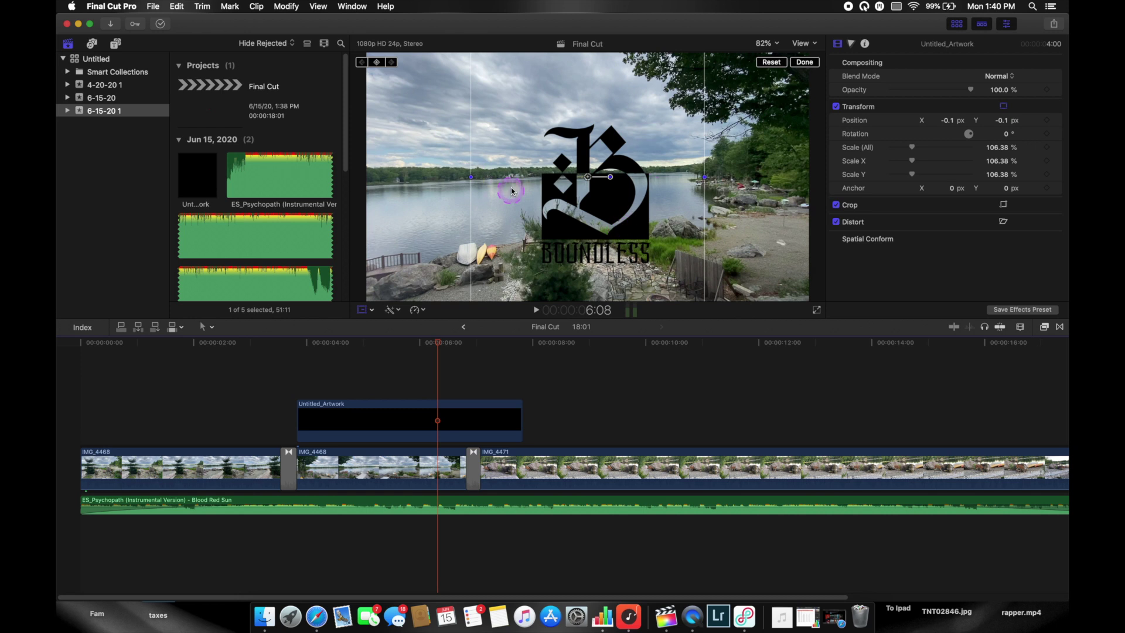
Step: Open the Crop controls for the Untitled_Artwork overlay and trim off the BOUNDLESS text below the emblem
{"action": "left_click", "coordinate": [374, 311]}
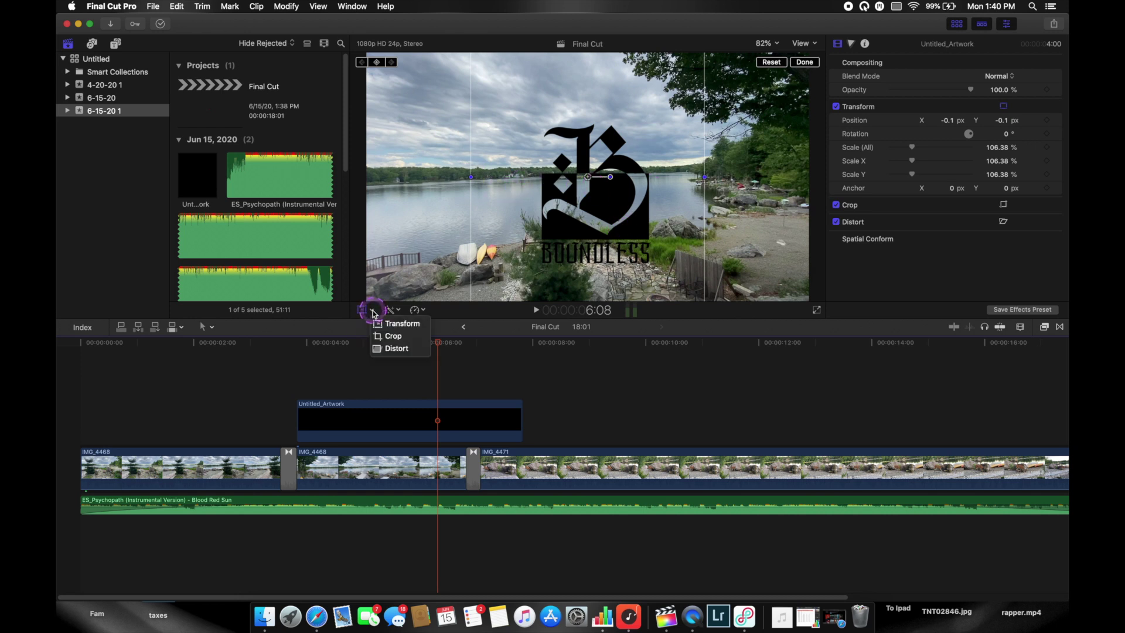
{"action": "left_click", "coordinate": [397, 337]}
{"action": "left_click", "coordinate": [580, 285]}
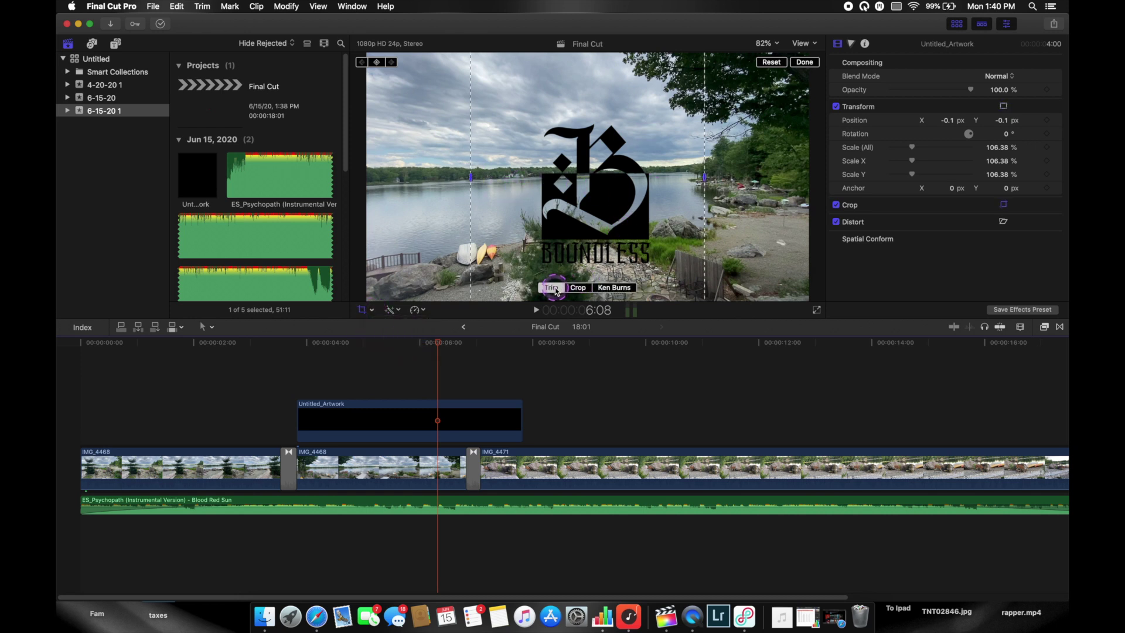
{"action": "left_click", "coordinate": [577, 293]}
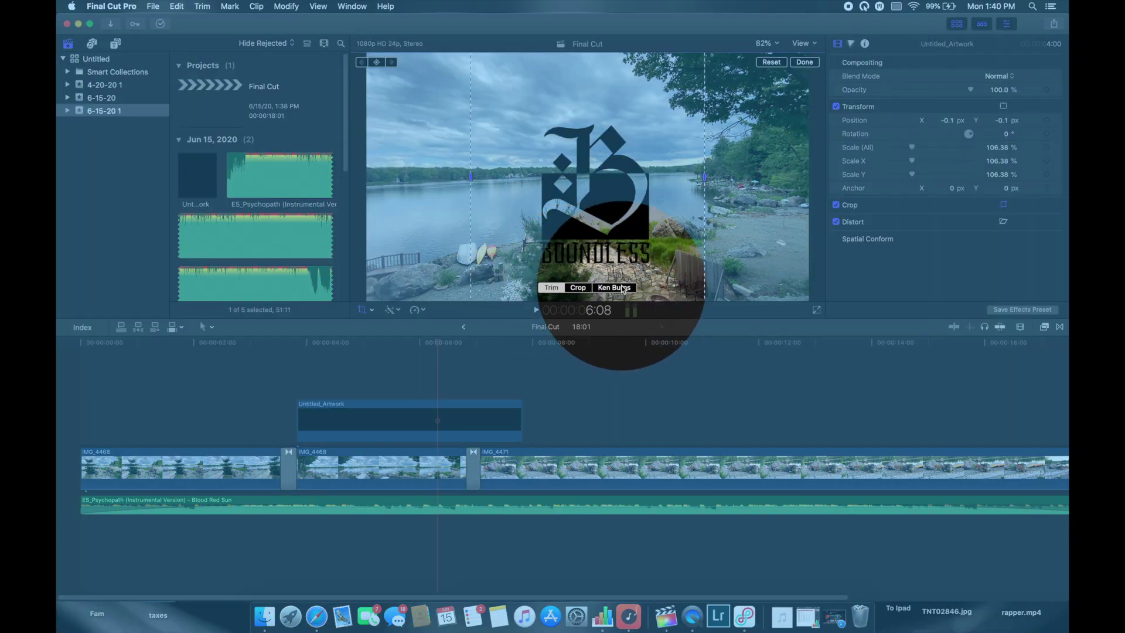
{"action": "left_click", "coordinate": [559, 293]}
{"action": "mouse_move", "coordinate": [706, 173]}
{"action": "left_mouse_down"}
{"action": "mouse_move", "coordinate": [601, 183]}
{"action": "mouse_move", "coordinate": [697, 171]}
{"action": "left_mouse_up"}
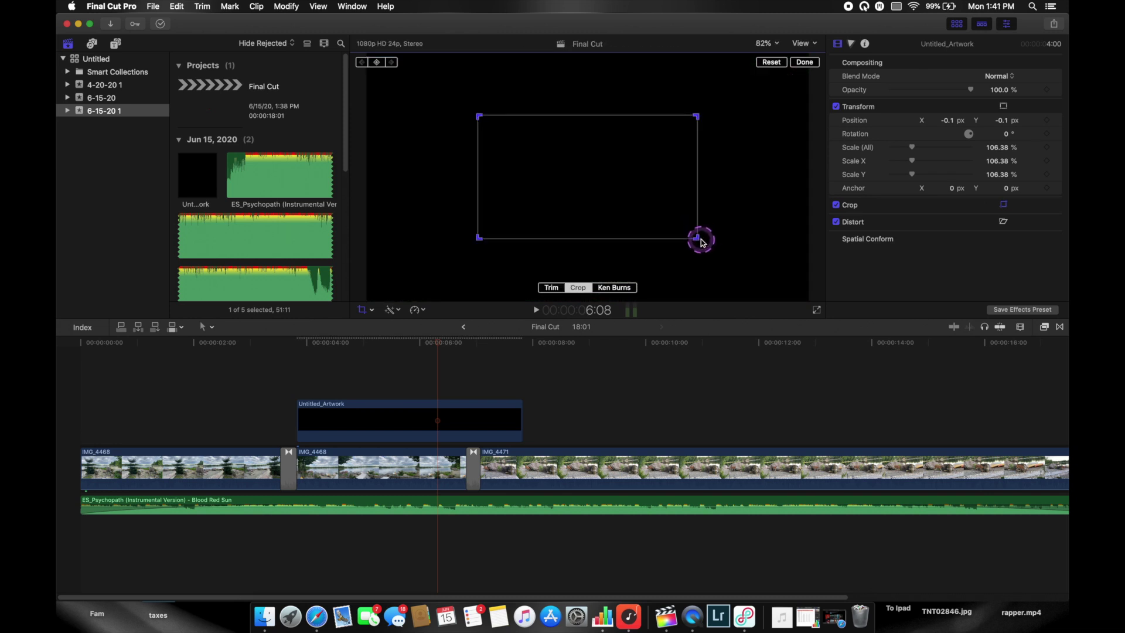
{"action": "mouse_move", "coordinate": [697, 239]}
{"action": "left_mouse_down"}
{"action": "mouse_move", "coordinate": [610, 201]}
{"action": "mouse_move", "coordinate": [713, 244]}
{"action": "mouse_move", "coordinate": [699, 243]}
{"action": "left_mouse_up"}
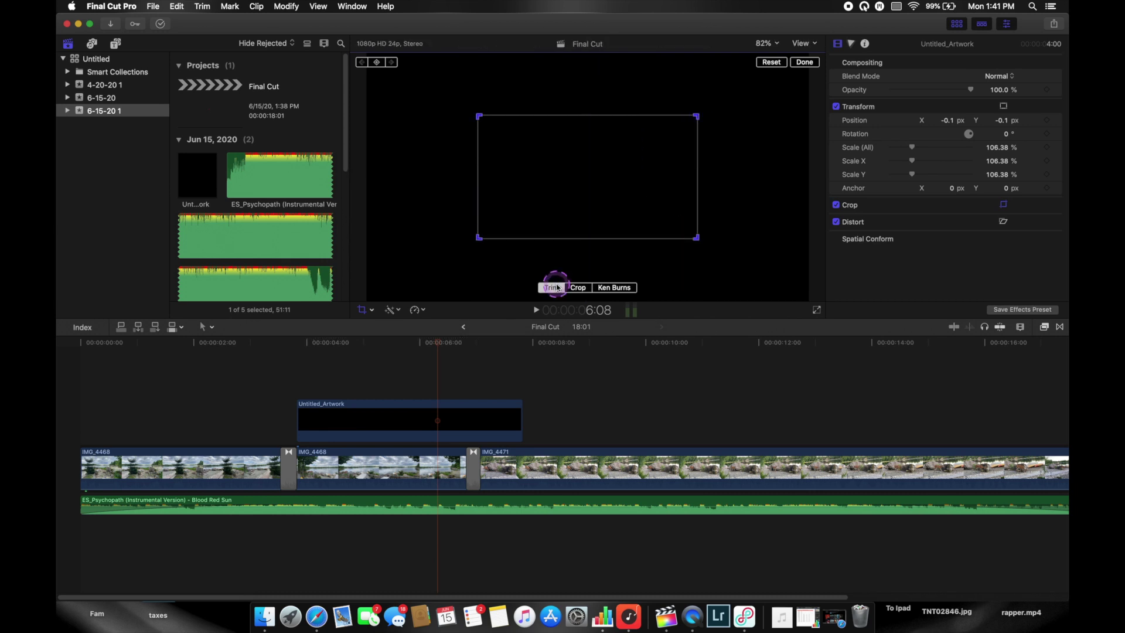
{"action": "left_click_drag", "start_coordinate": [700, 183], "coordinate": [748, 178]}
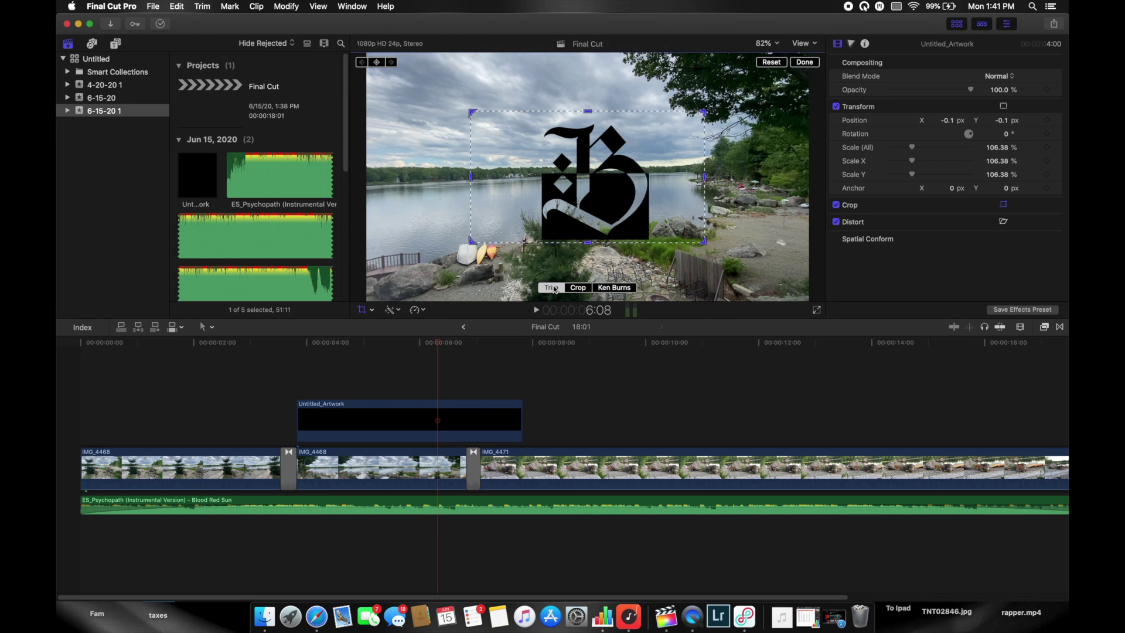
Step: Try a Ken Burns move on the Untitled_Artwork overlay by repositioning its start and end frames, and play it back
{"action": "left_click", "coordinate": [617, 288]}
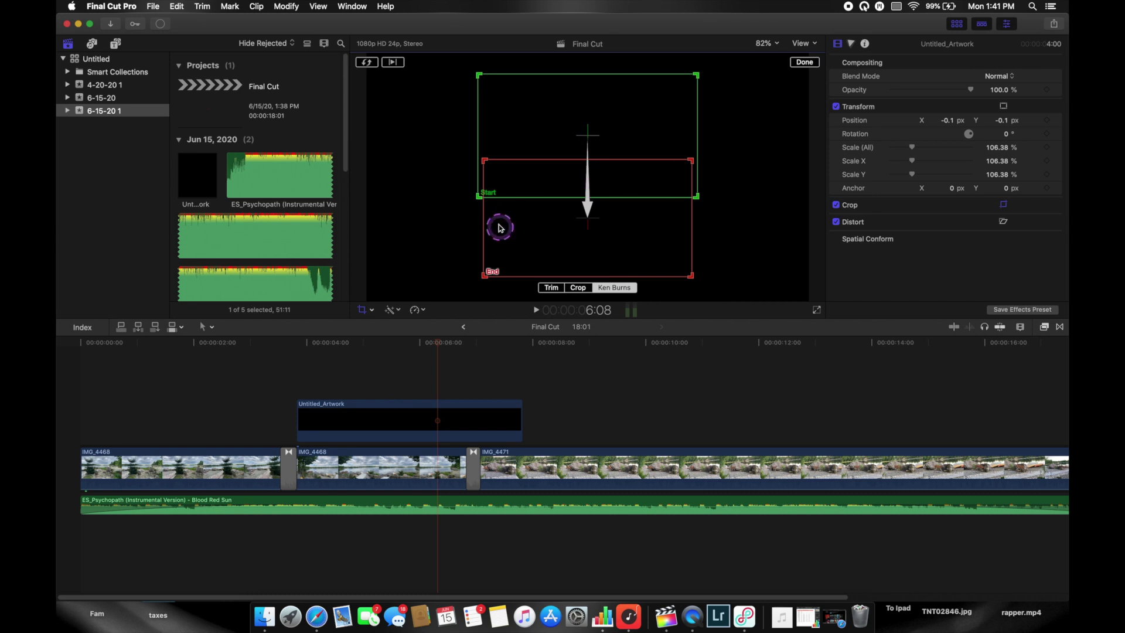
{"action": "left_click_drag", "start_coordinate": [612, 195], "coordinate": [550, 181]}
{"action": "left_click_drag", "start_coordinate": [594, 220], "coordinate": [687, 160]}
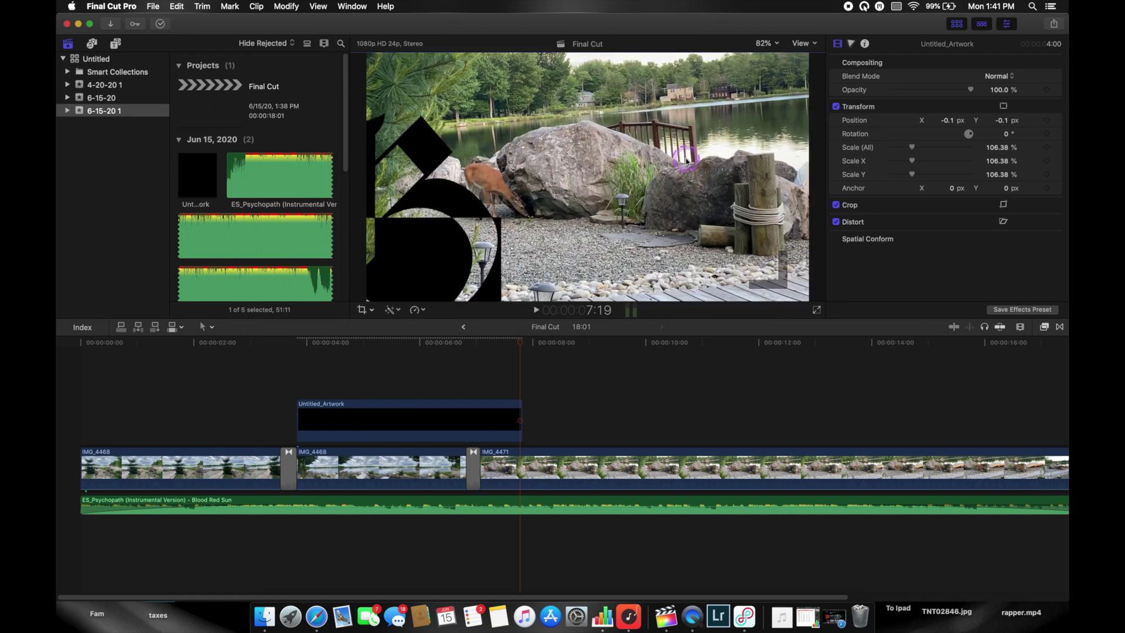
{"action": "left_click", "coordinate": [277, 388]}
{"action": "key", "text": "space"}
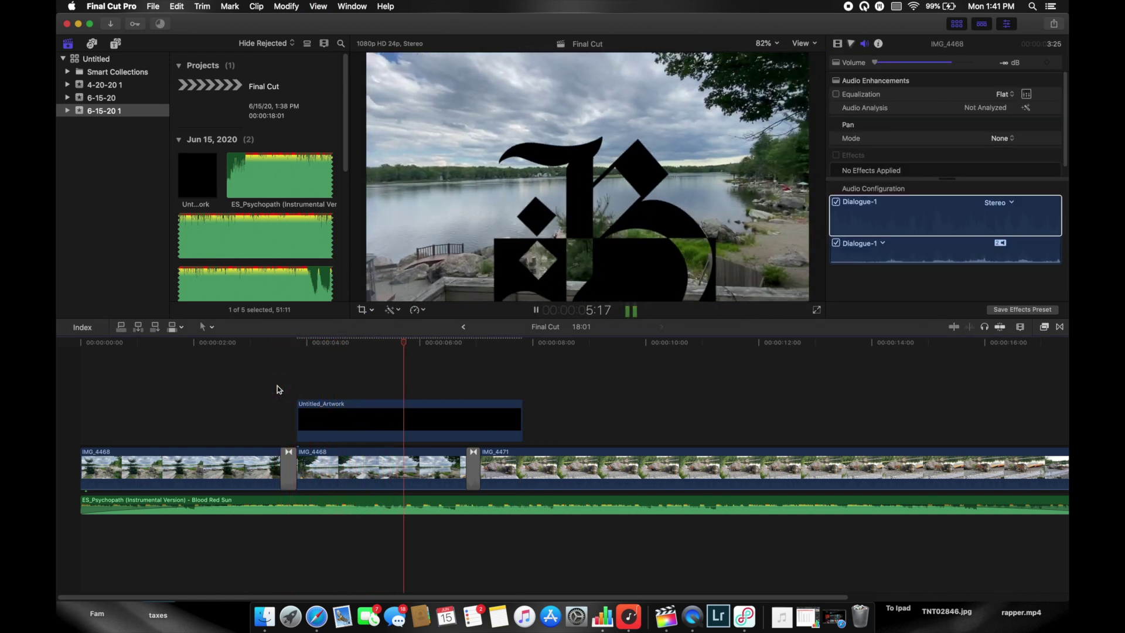
{"action": "key", "text": "space"}
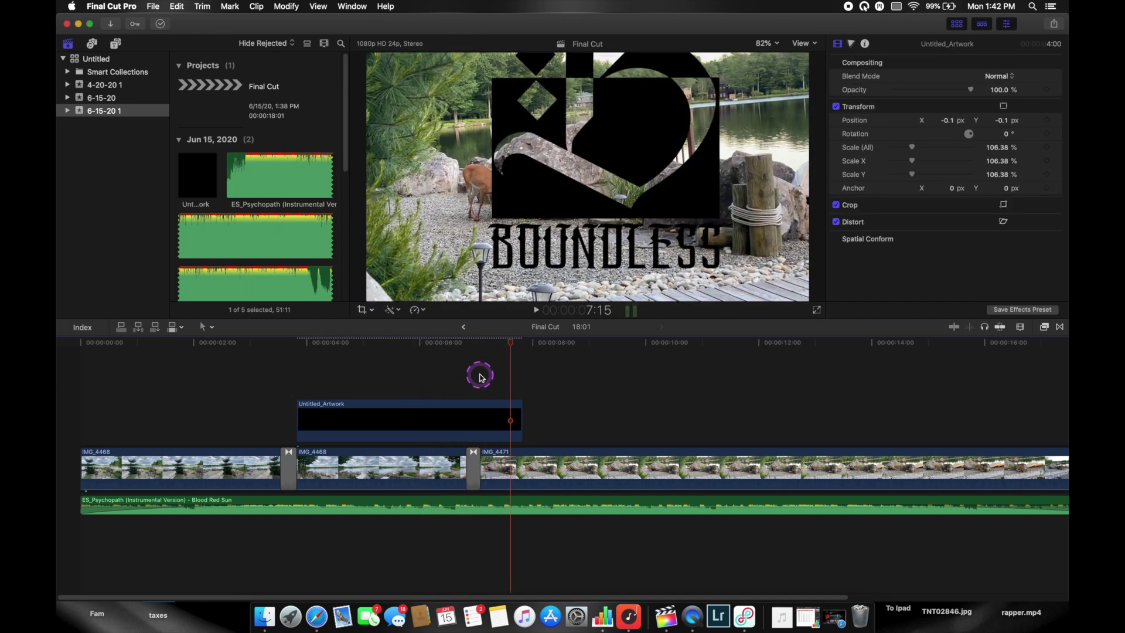
Step: Try distorting the Untitled_Artwork overlay by its lower middle handle, undo the distortion and close the Distort controls
{"action": "left_click", "coordinate": [406, 420]}
{"action": "left_click", "coordinate": [366, 309]}
{"action": "left_click", "coordinate": [417, 348]}
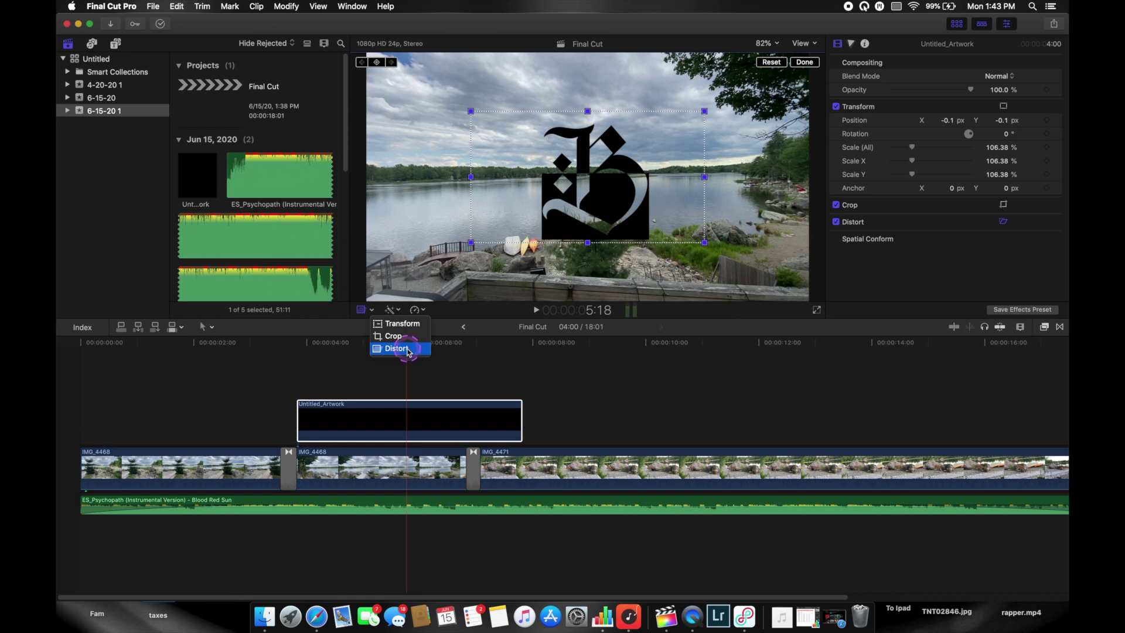
{"action": "left_click", "coordinate": [594, 252]}
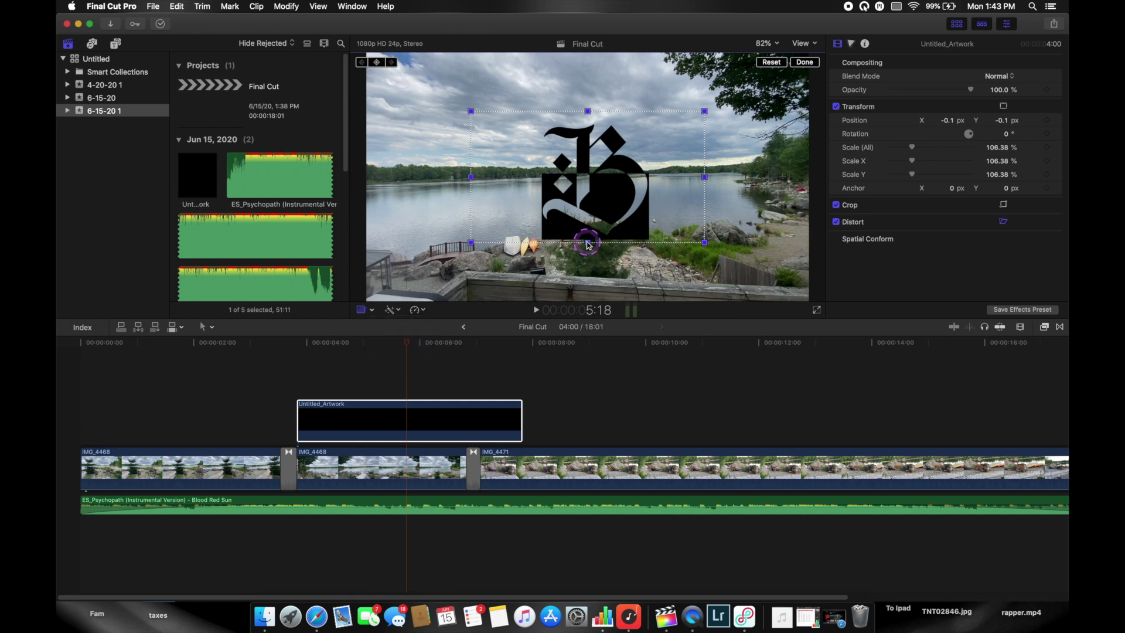
{"action": "left_click_drag", "start_coordinate": [588, 244], "coordinate": [732, 282]}
{"action": "key", "text": "super+z"}
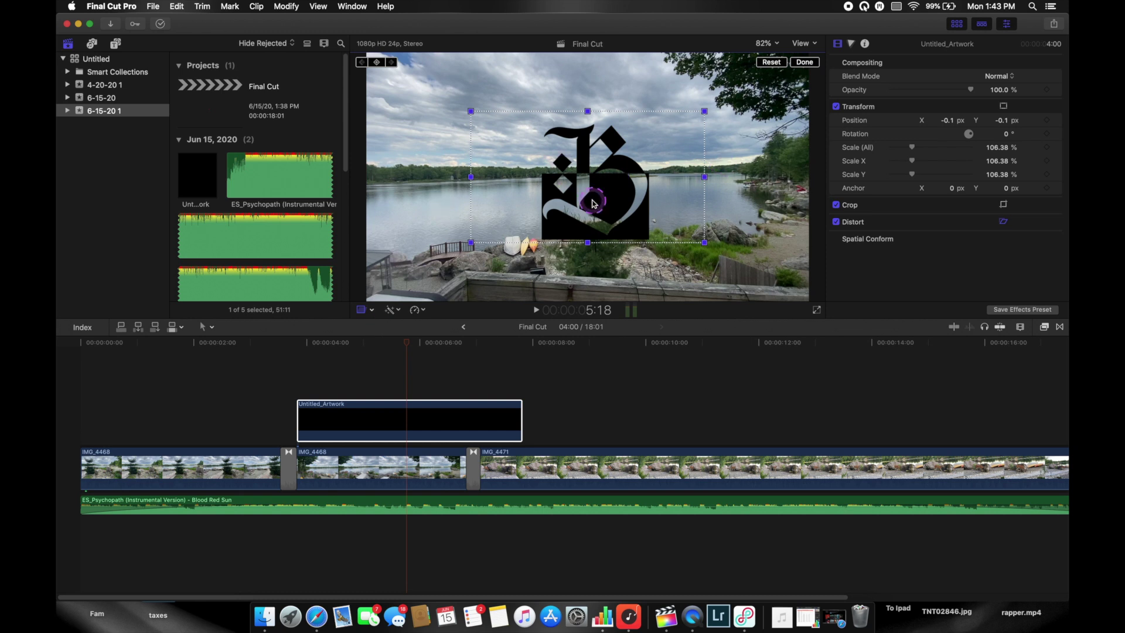
{"action": "left_click", "coordinate": [363, 309]}
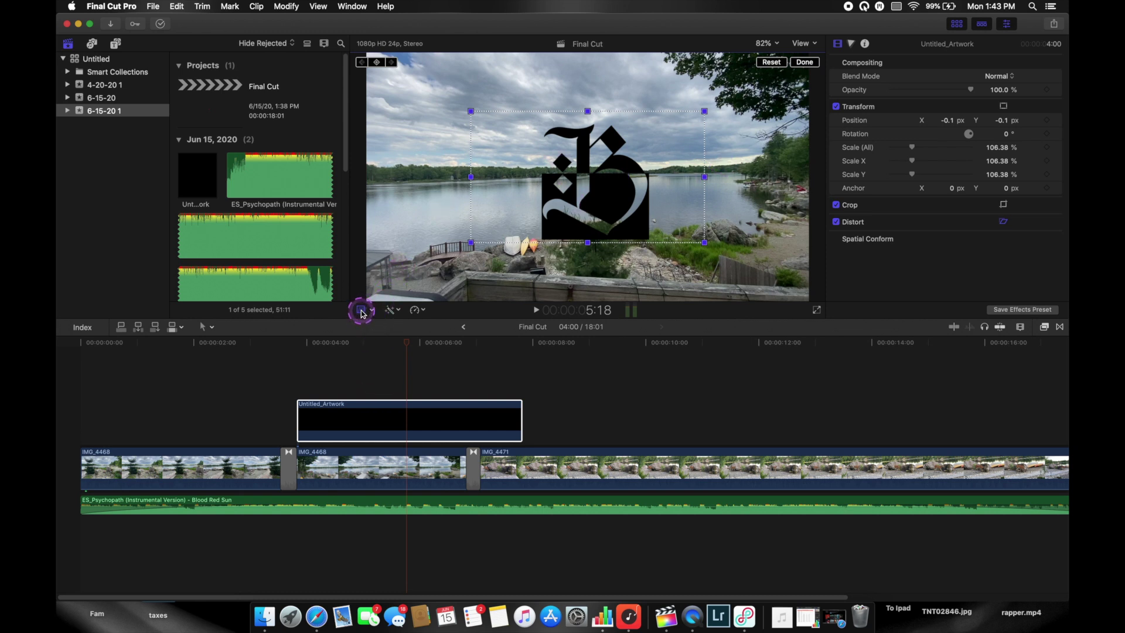
{"action": "left_click", "coordinate": [361, 310]}
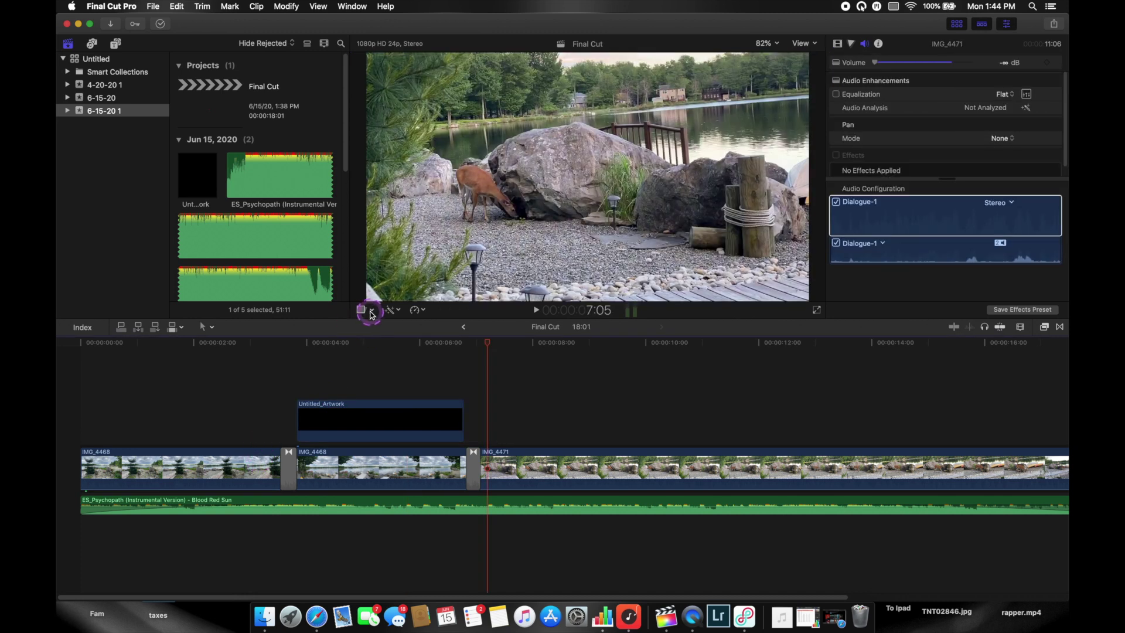
{"action": "left_click", "coordinate": [372, 314]}
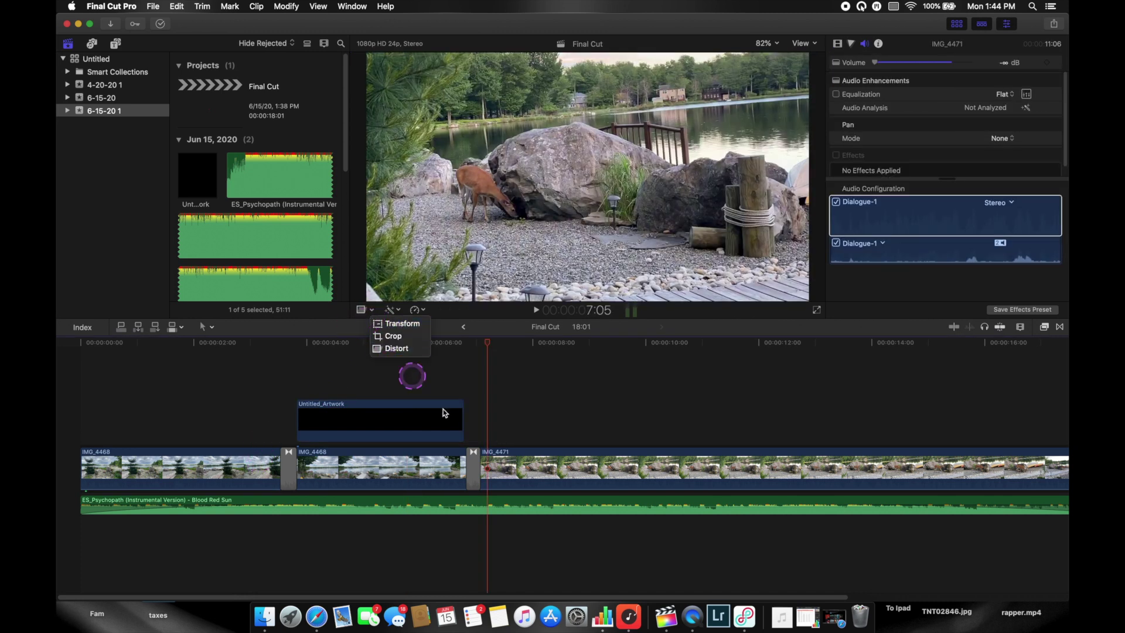
{"action": "left_click", "coordinate": [463, 375]}
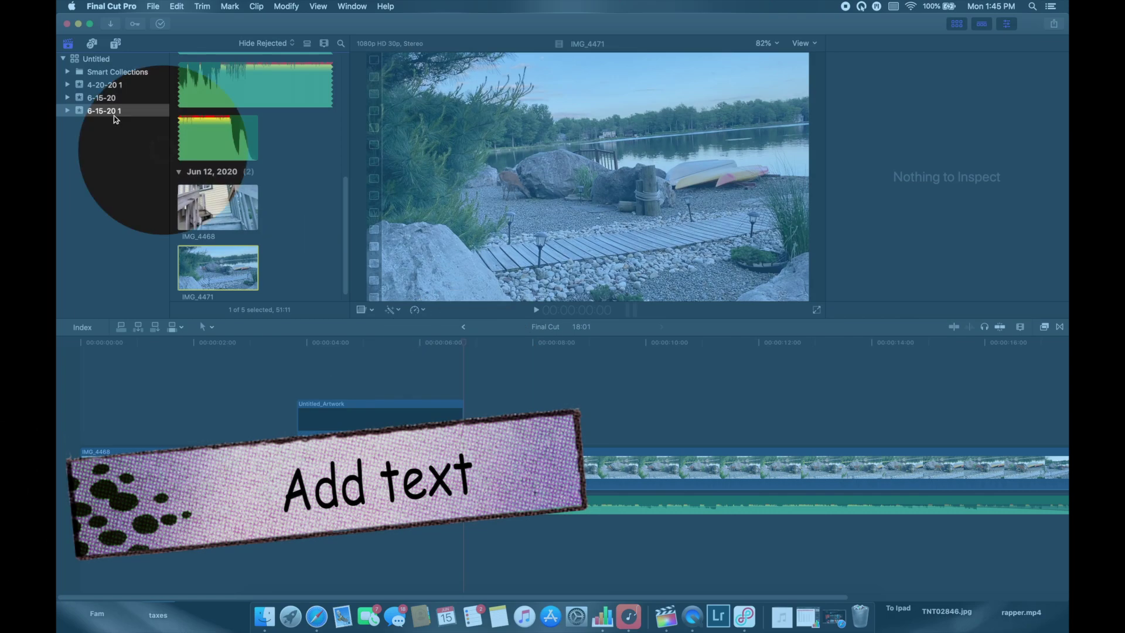
Step: Add the Clouds title from the Lower Thirds category above the IMG_4471 clip, starting at 7:02
{"action": "left_click", "coordinate": [118, 45]}
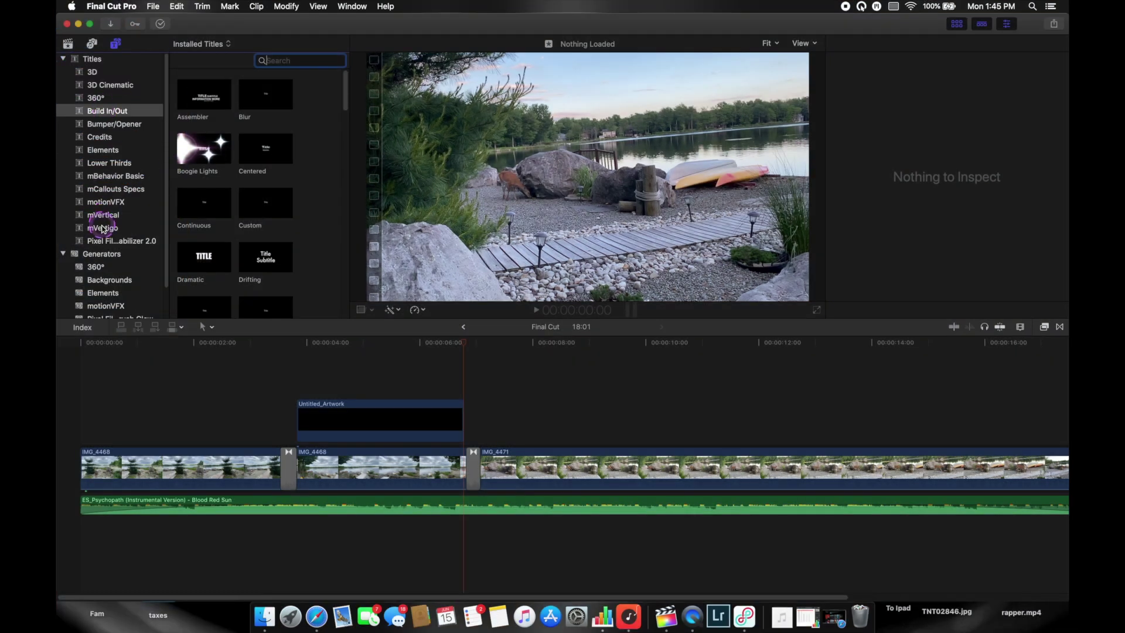
{"action": "scroll", "coordinate": [112, 139], "scroll_direction": "down", "scroll_amount": 1}
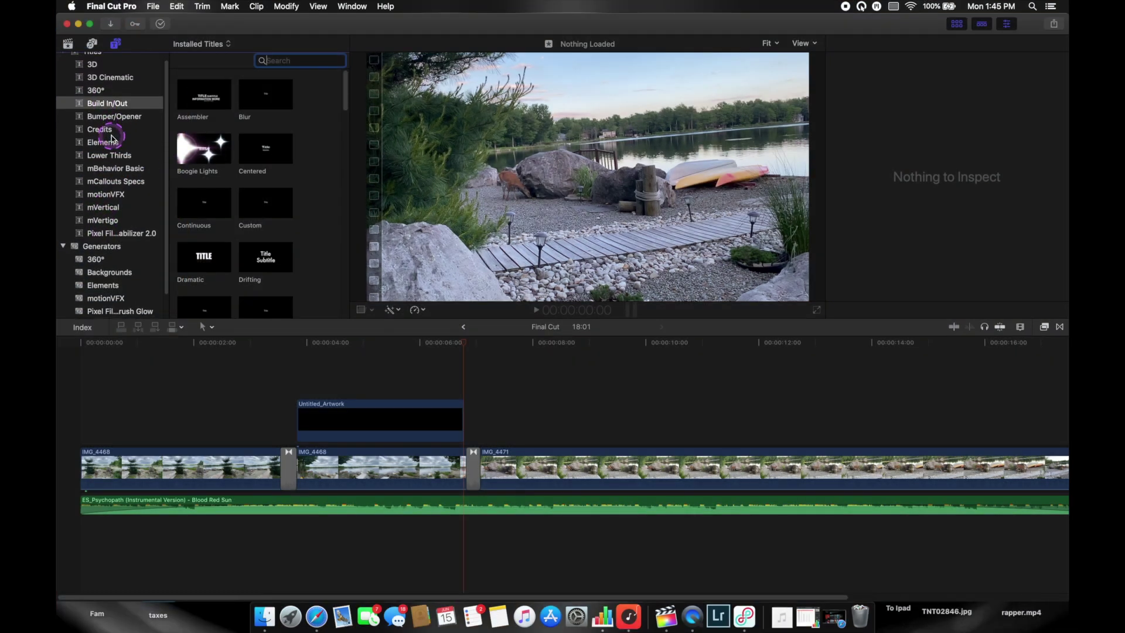
{"action": "left_click", "coordinate": [102, 154]}
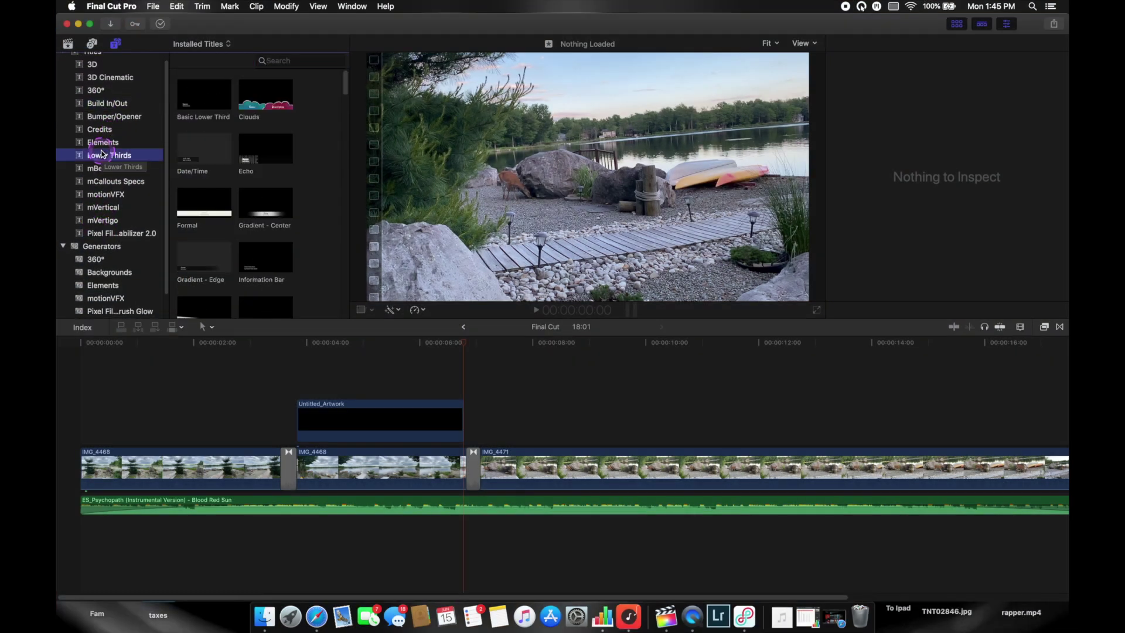
{"action": "left_click", "coordinate": [88, 213]}
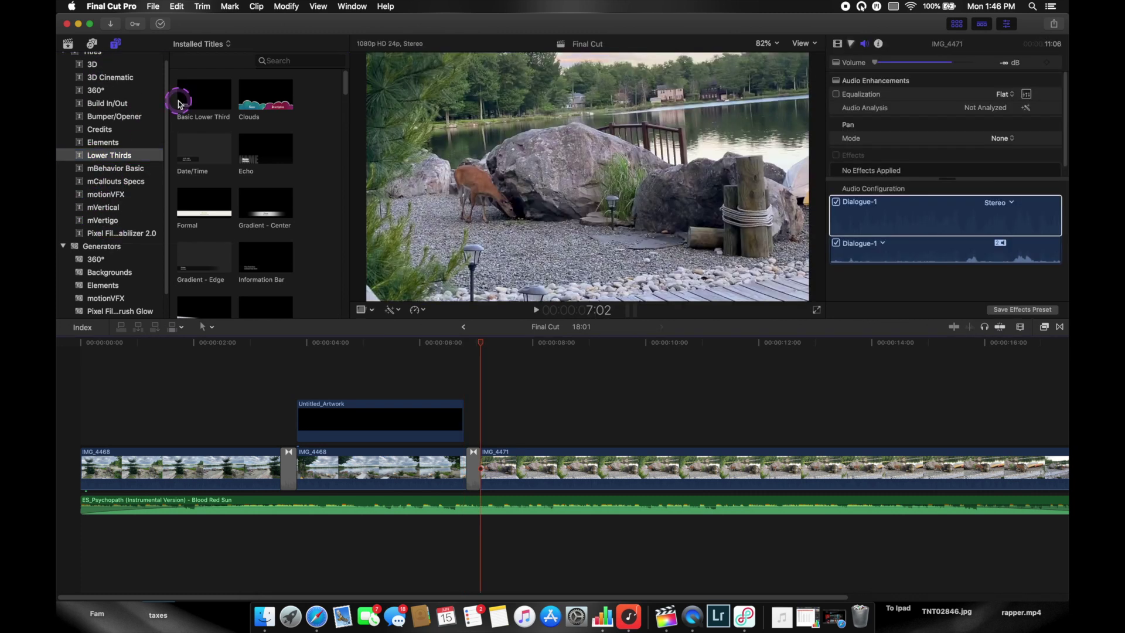
{"action": "left_click", "coordinate": [225, 119]}
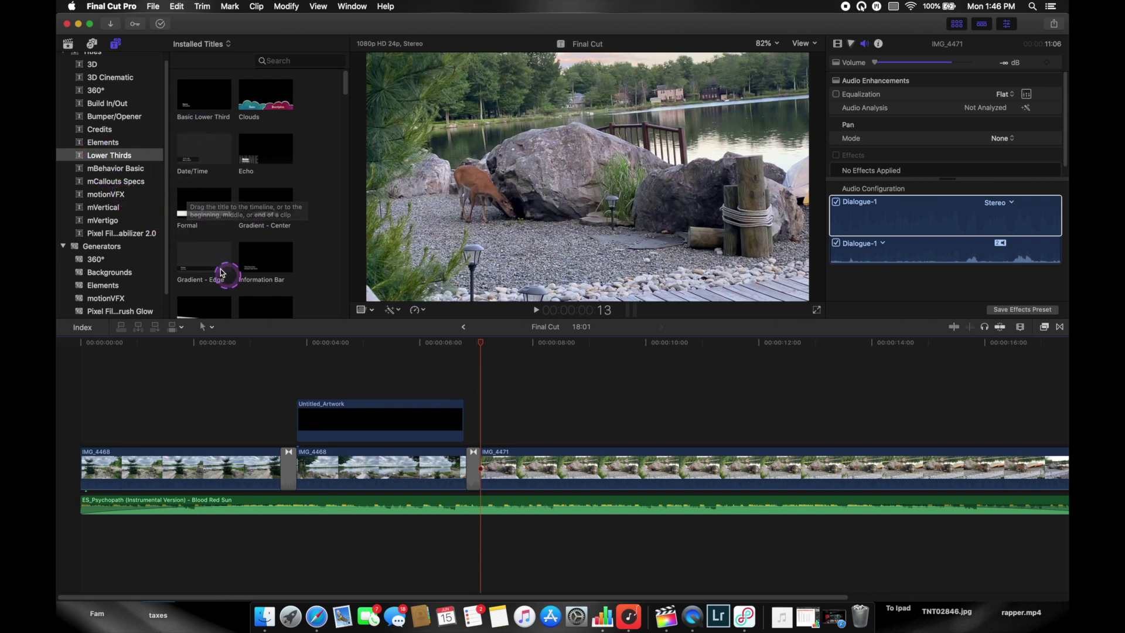
{"action": "left_click", "coordinate": [281, 113]}
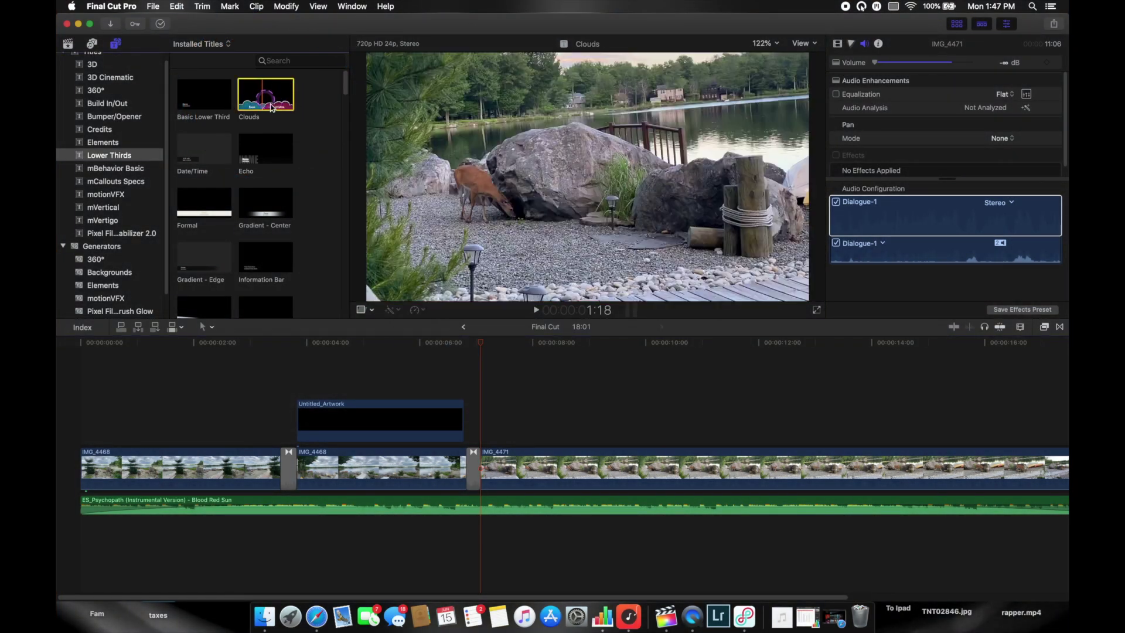
{"action": "left_click_drag", "start_coordinate": [258, 99], "coordinate": [484, 405]}
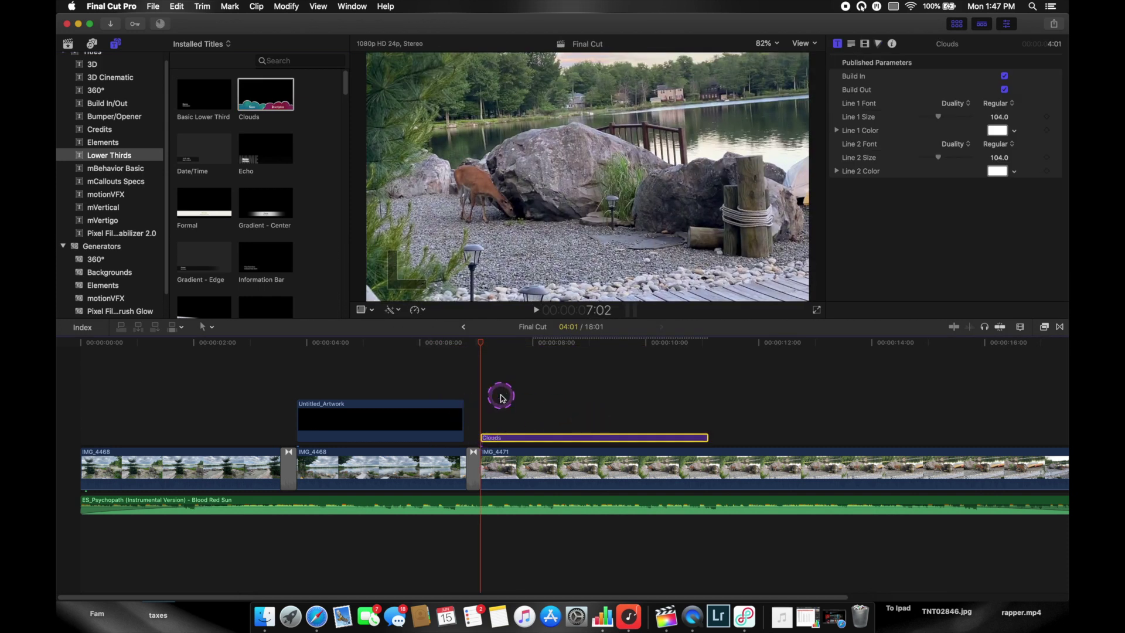
Step: Replace the Name text of the Clouds title with "Final Cut", working at 9:01 in the timeline
{"action": "left_click", "coordinate": [592, 399]}
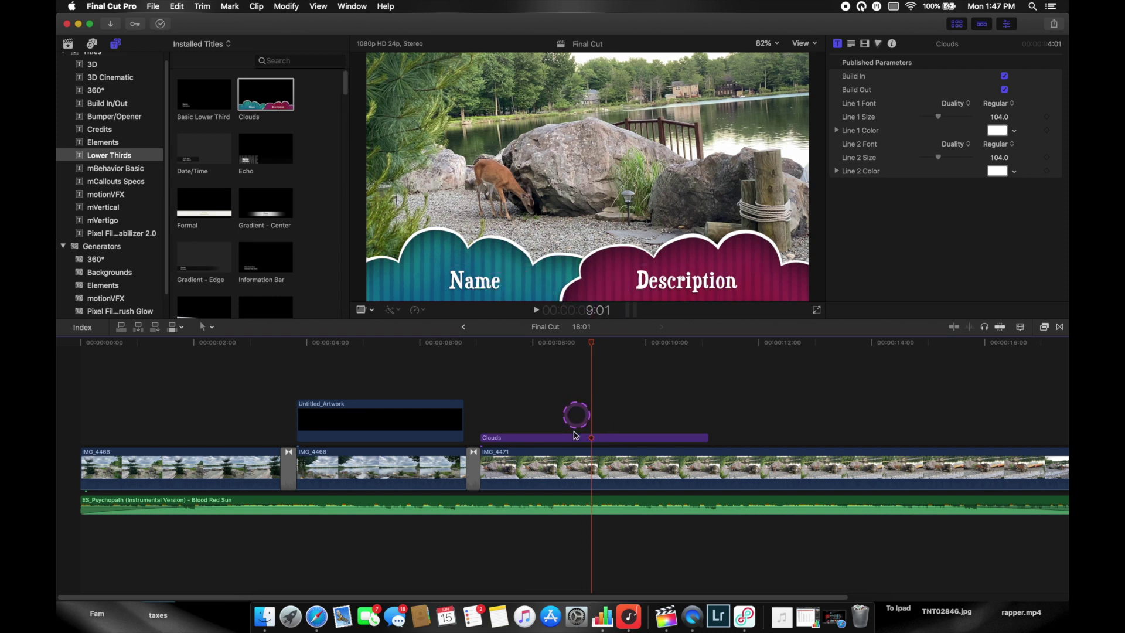
{"action": "left_click", "coordinate": [595, 440]}
{"action": "left_click", "coordinate": [444, 271]}
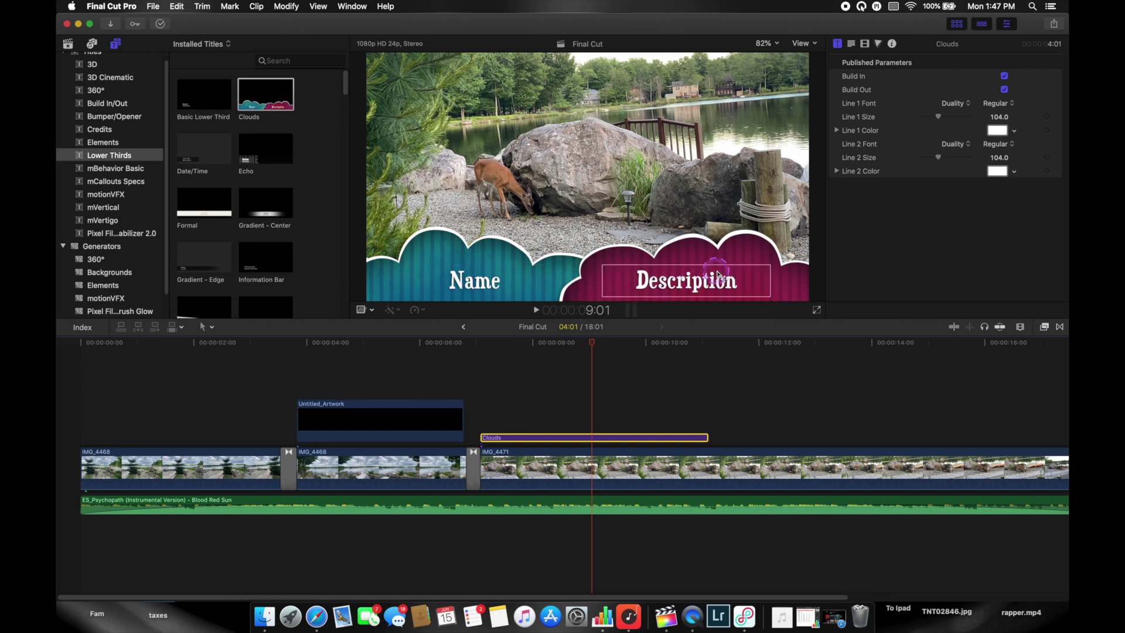
{"action": "left_click", "coordinate": [694, 287]}
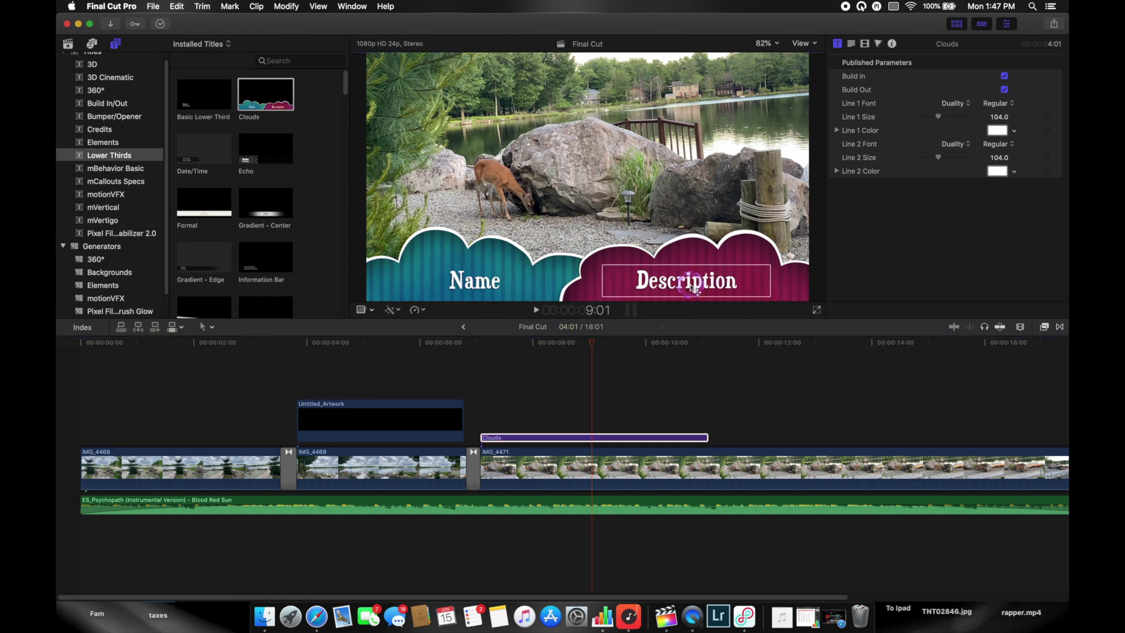
{"action": "double_click", "coordinate": [495, 281]}
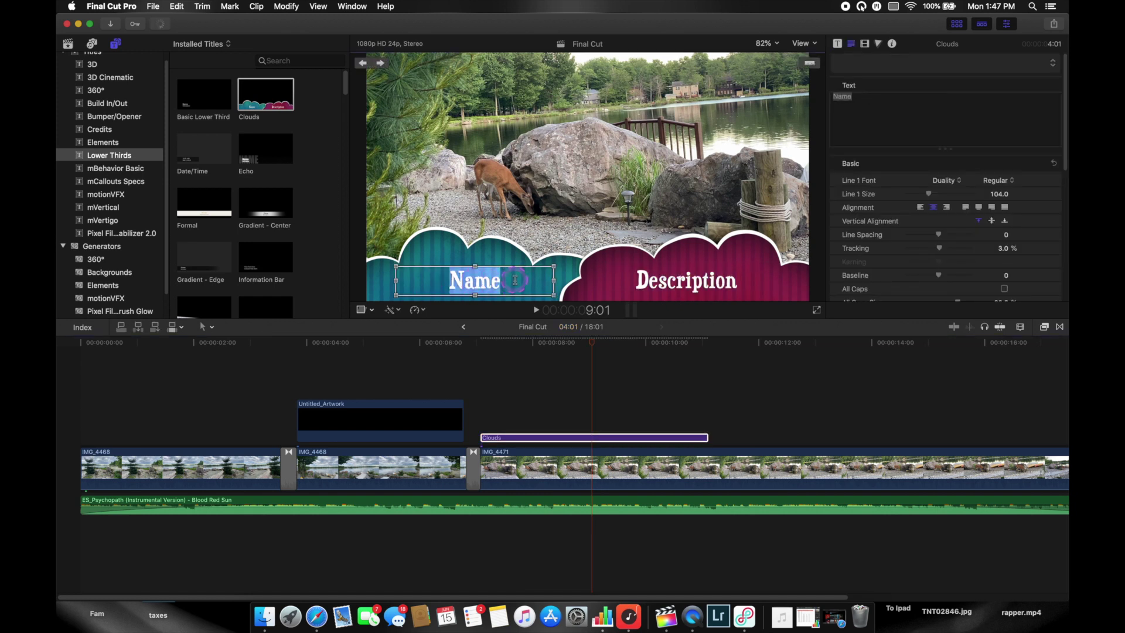
{"action": "type", "text": "Final Cut"}
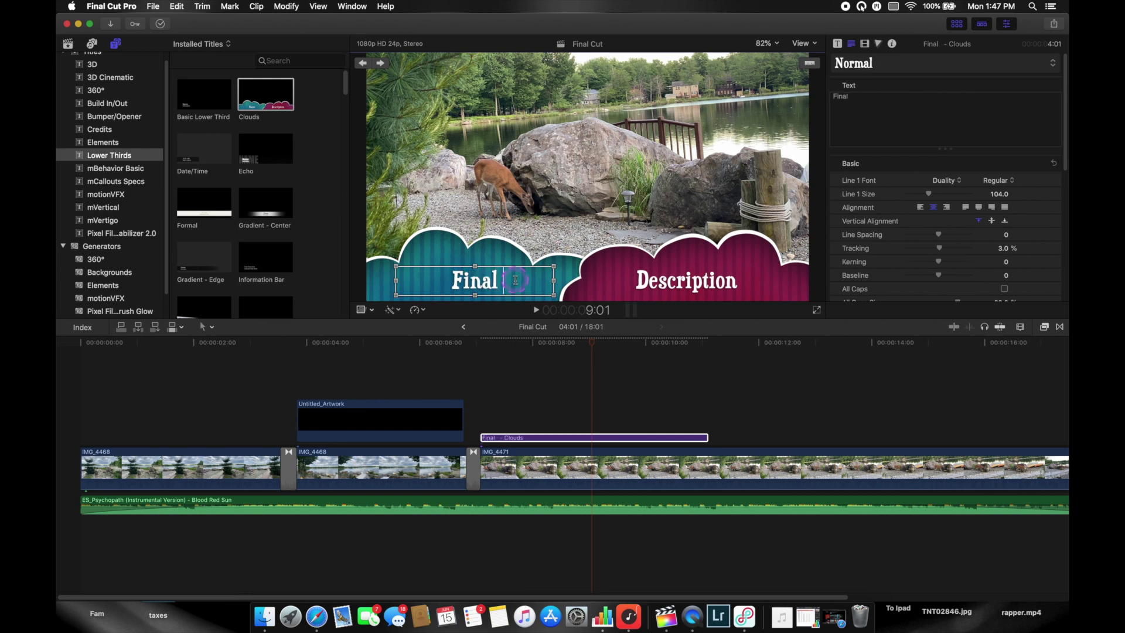
Step: Replace the Description text of the Clouds title with "Deer"
{"action": "left_click", "coordinate": [698, 287]}
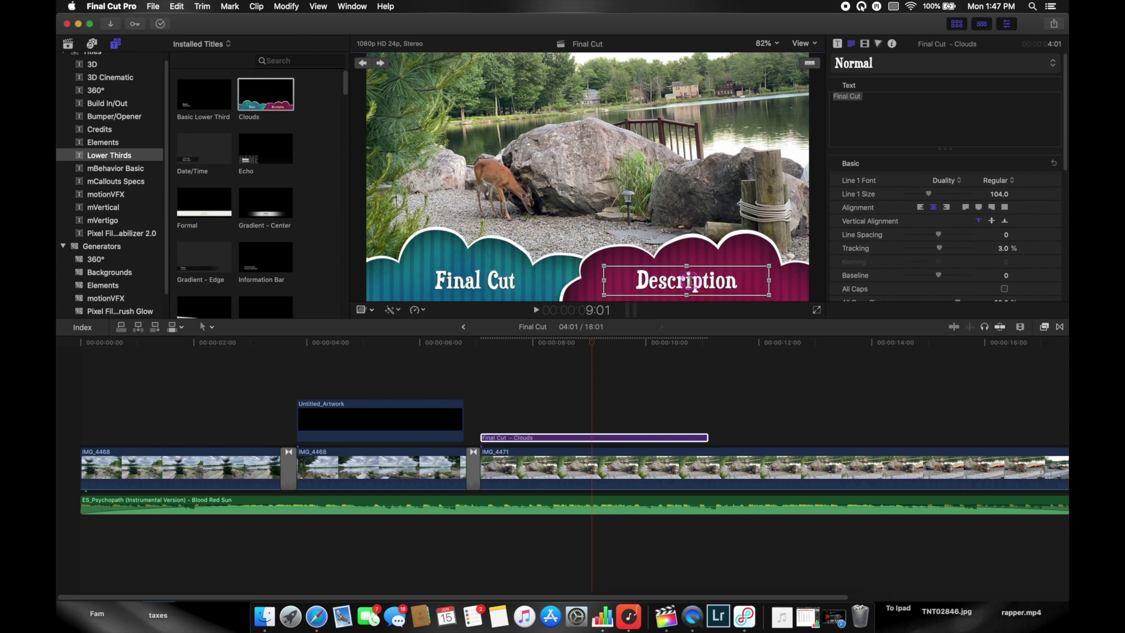
{"action": "double_click", "coordinate": [697, 283]}
{"action": "type", "text": "D"}
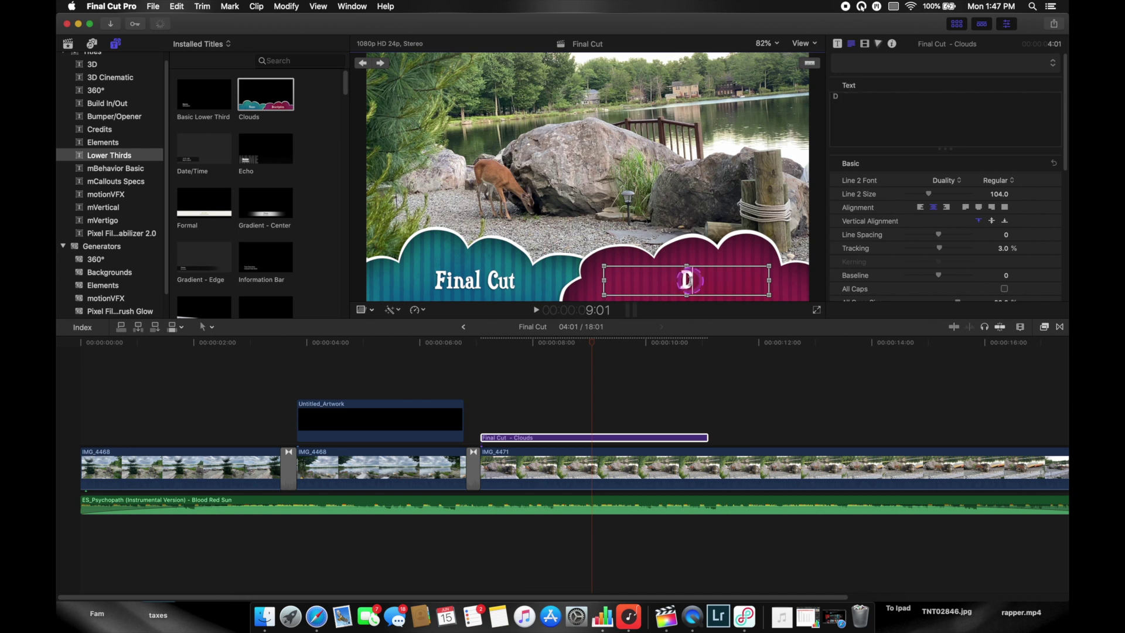
{"action": "type", "text": "err"}
{"action": "key", "text": "BackSpace"}
{"action": "key", "text": "BackSpace"}
{"action": "type", "text": "er"}
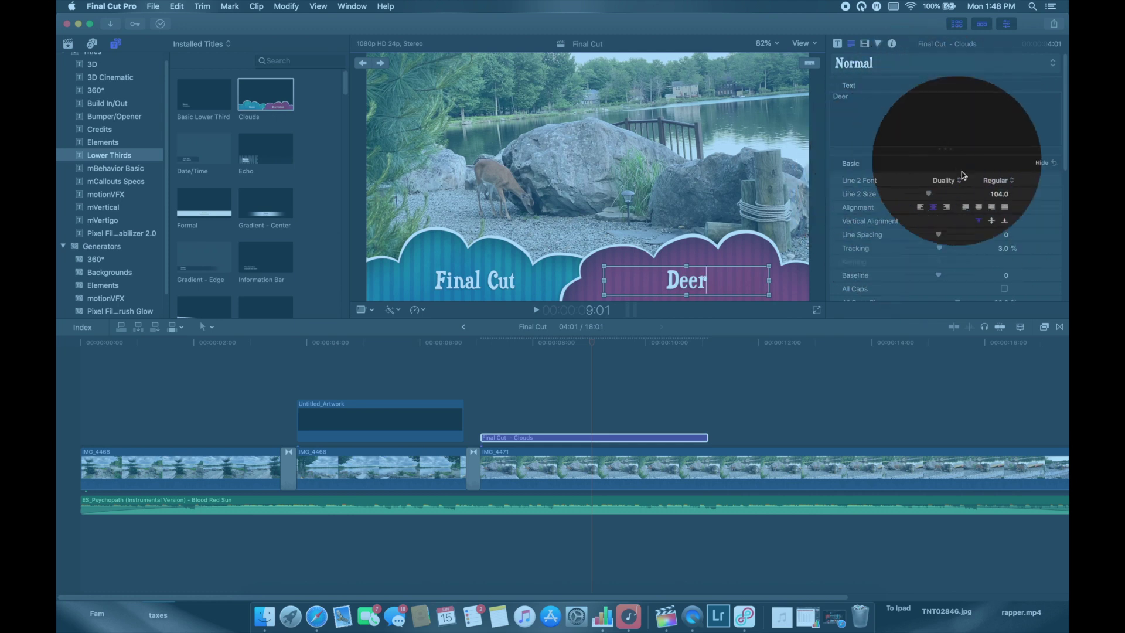
Step: Examine the font, alignment, position and rotation settings of the Clouds title's second text line
{"action": "left_click", "coordinate": [645, 433]}
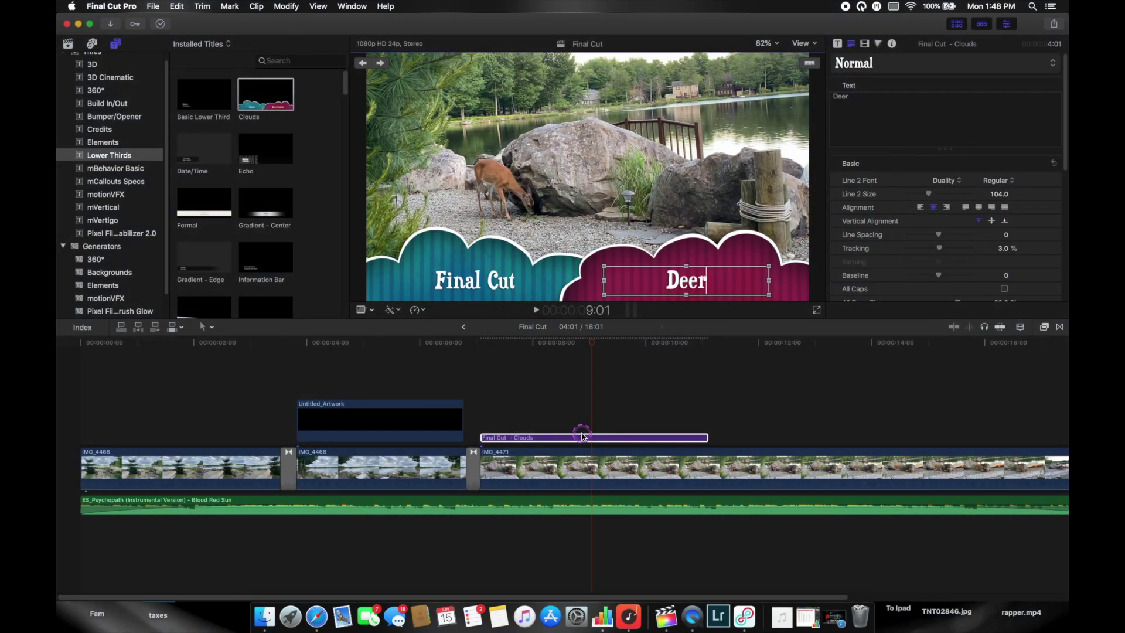
{"action": "scroll", "coordinate": [949, 231], "scroll_direction": "down", "scroll_amount": 5}
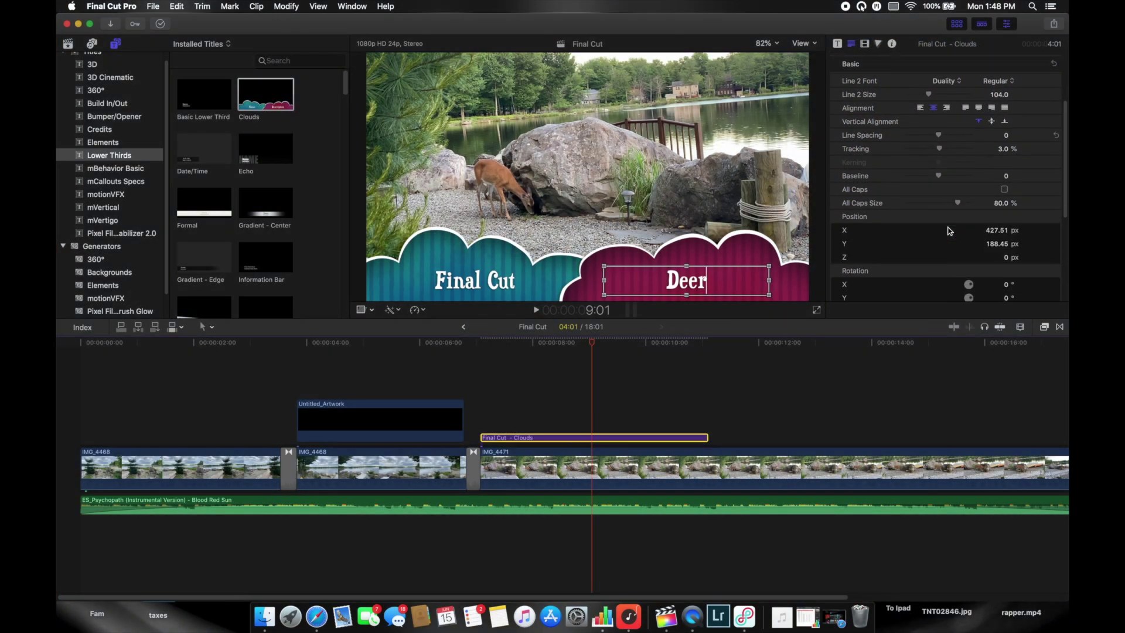
{"action": "scroll", "coordinate": [949, 230], "scroll_direction": "up", "scroll_amount": 5}
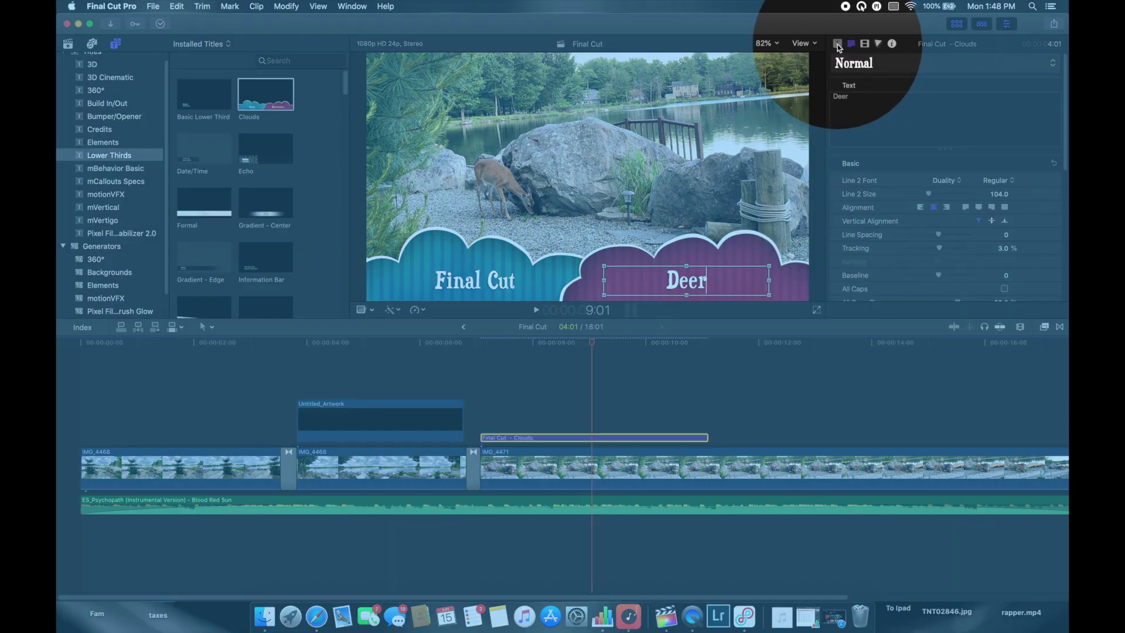
Step: View the Clouds title's published parameters and trim the end of the title so it lasts 3:16
{"action": "left_click", "coordinate": [837, 45]}
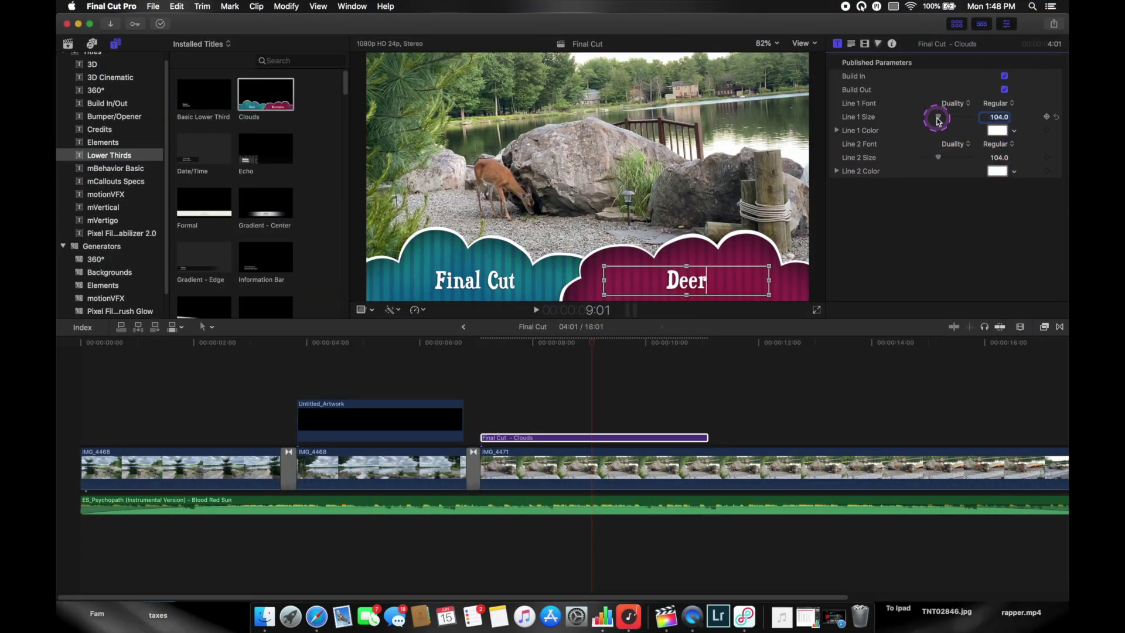
{"action": "left_click", "coordinate": [703, 440]}
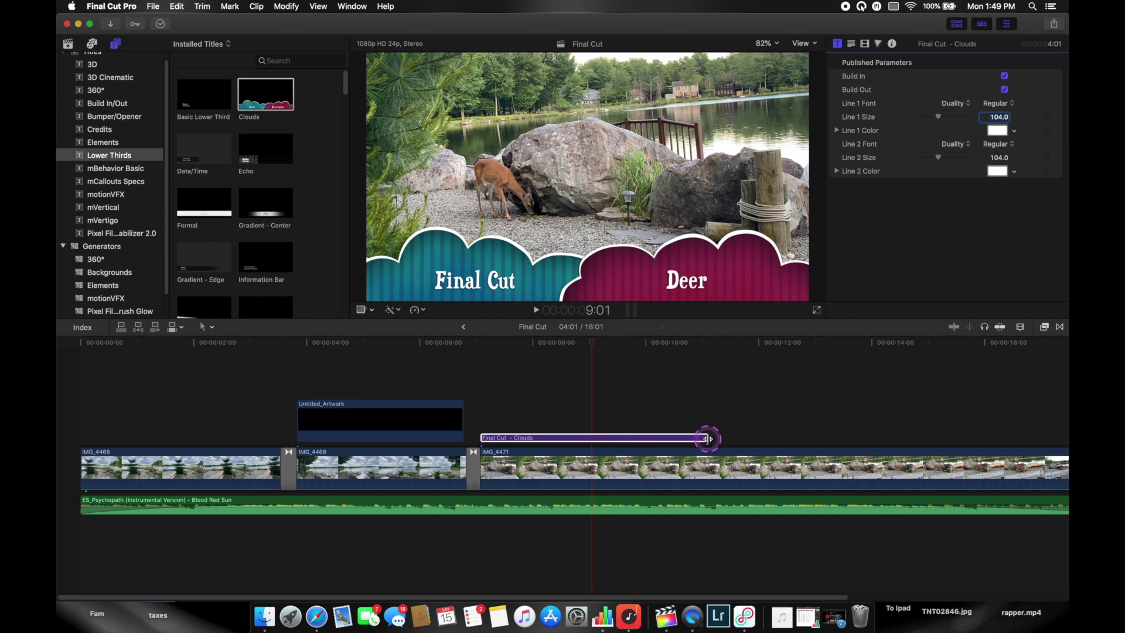
{"action": "left_click_drag", "start_coordinate": [708, 438], "coordinate": [685, 440]}
Step: Play the timeline from about 6:02 through the Clouds title, return the playhead to 8:17 and select the title
{"action": "left_click", "coordinate": [426, 388]}
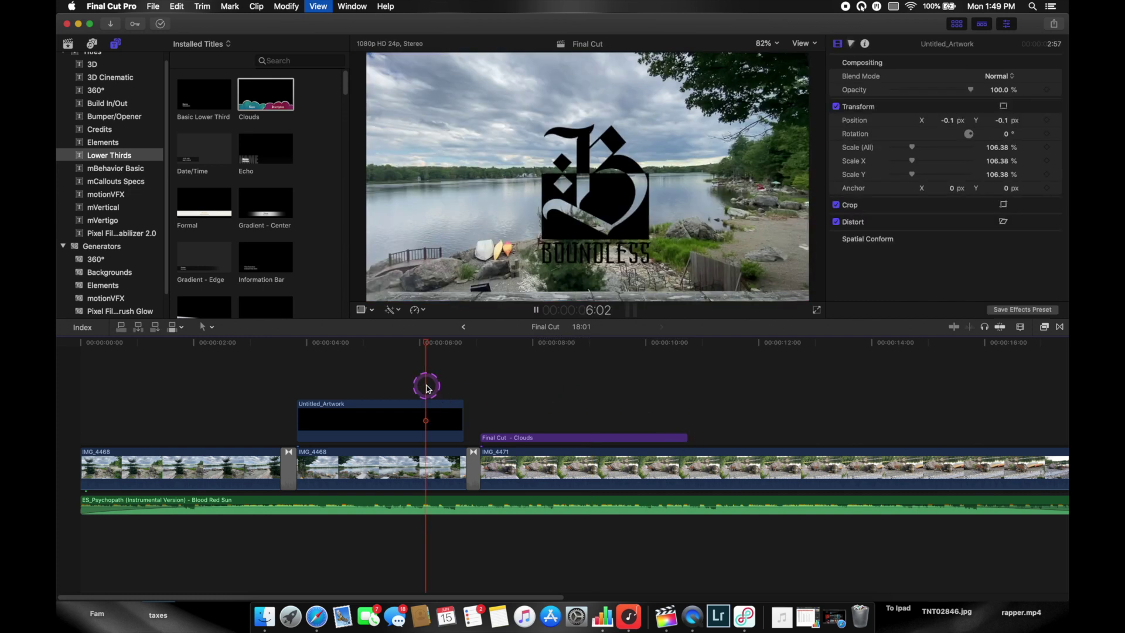
{"action": "key", "text": "space"}
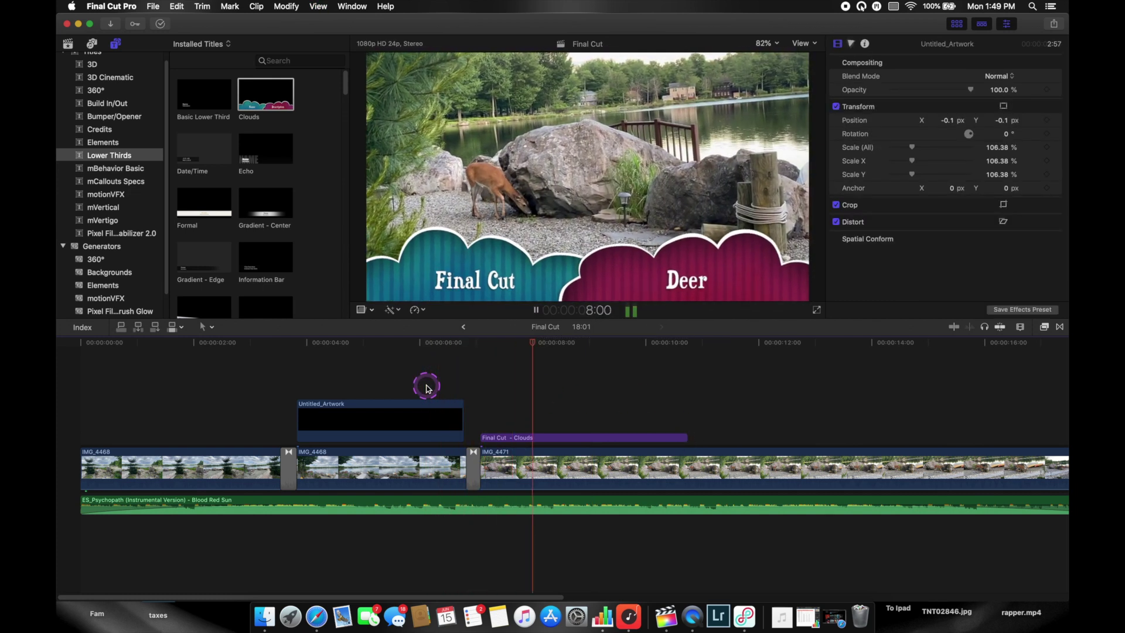
{"action": "key", "text": "space"}
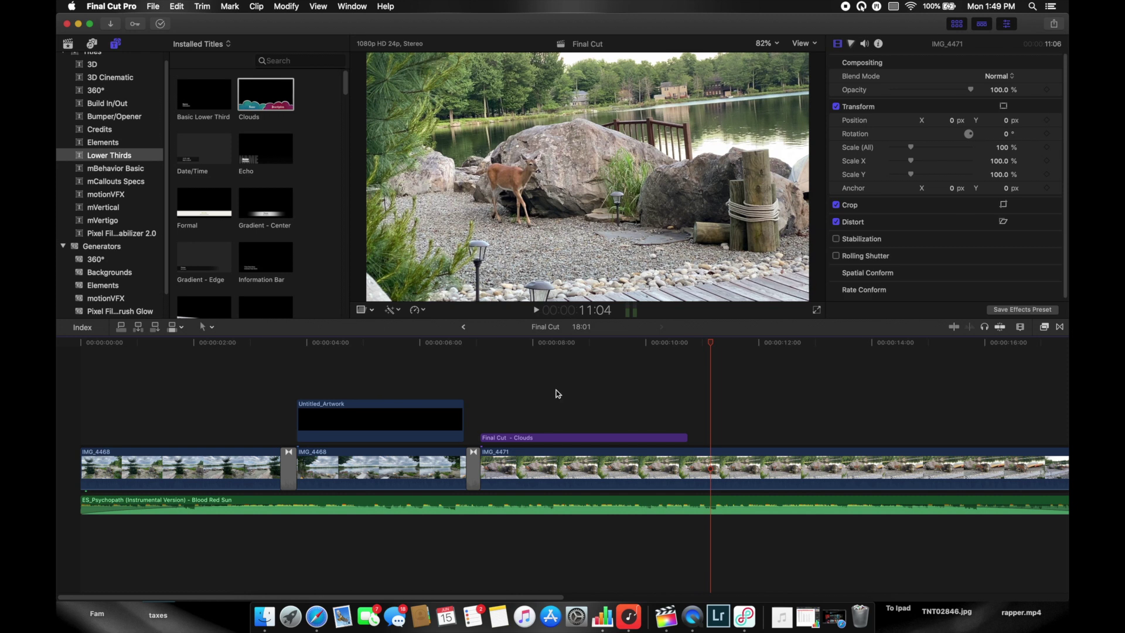
{"action": "left_click", "coordinate": [657, 393]}
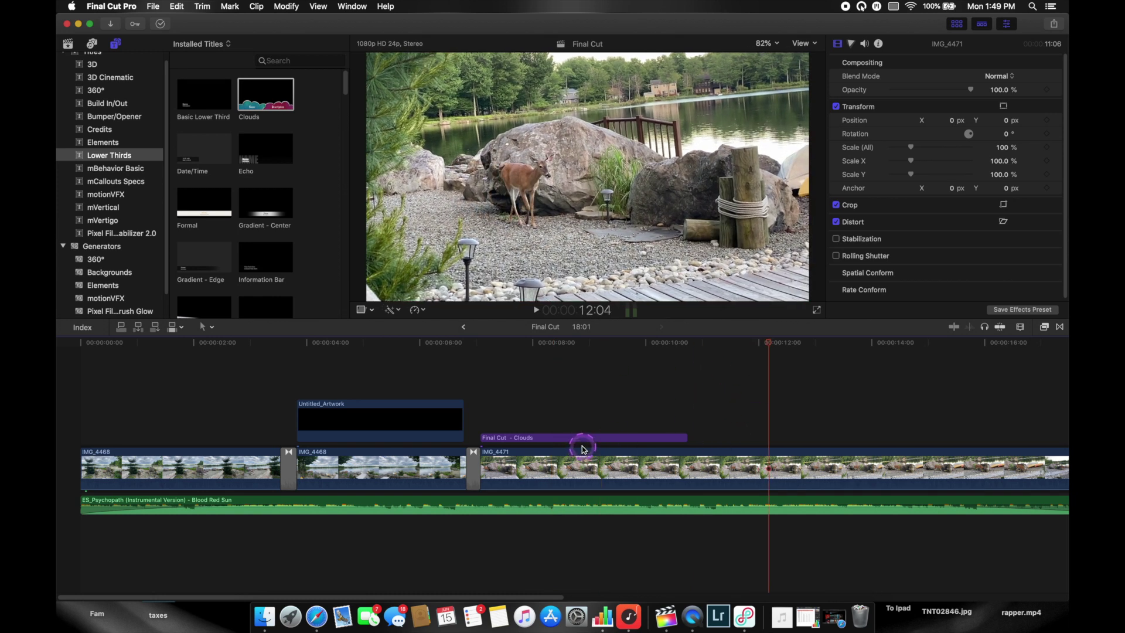
{"action": "left_click_drag", "start_coordinate": [769, 346], "coordinate": [573, 365]}
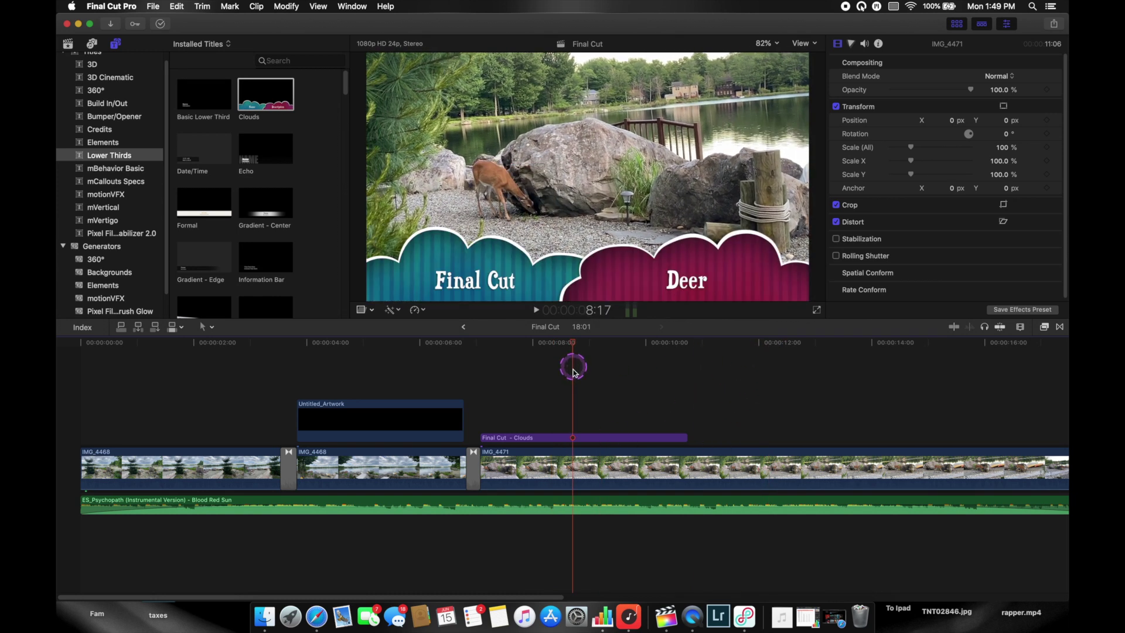
{"action": "left_click", "coordinate": [595, 439]}
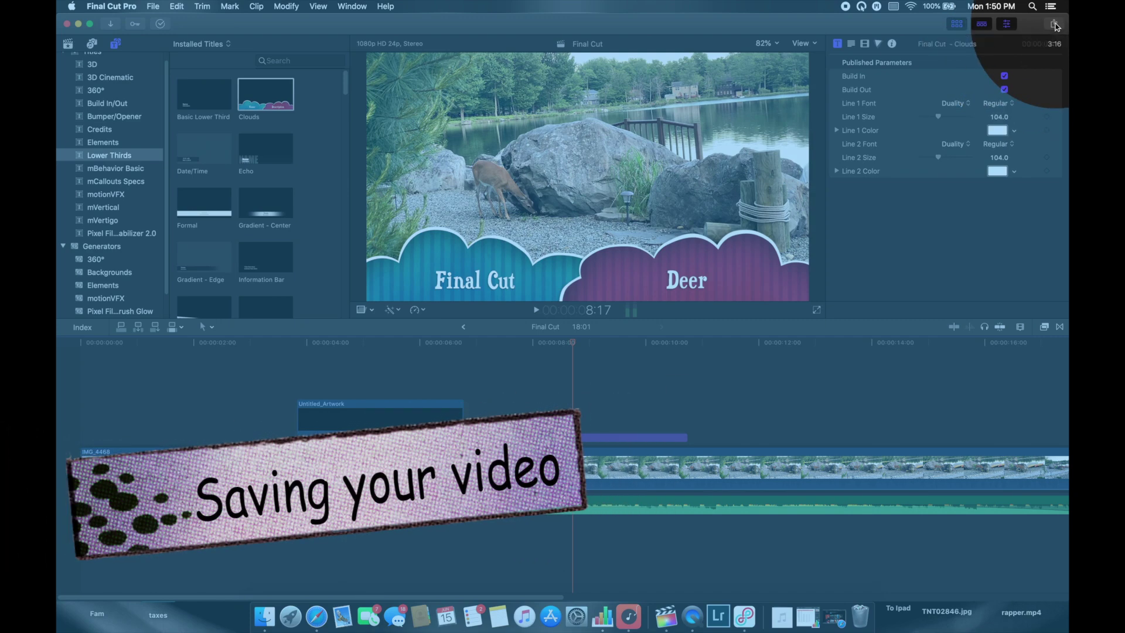
Step: Examine the export destinations that can be added to the share options, and close the Destinations settings
{"action": "left_click", "coordinate": [1054, 24]}
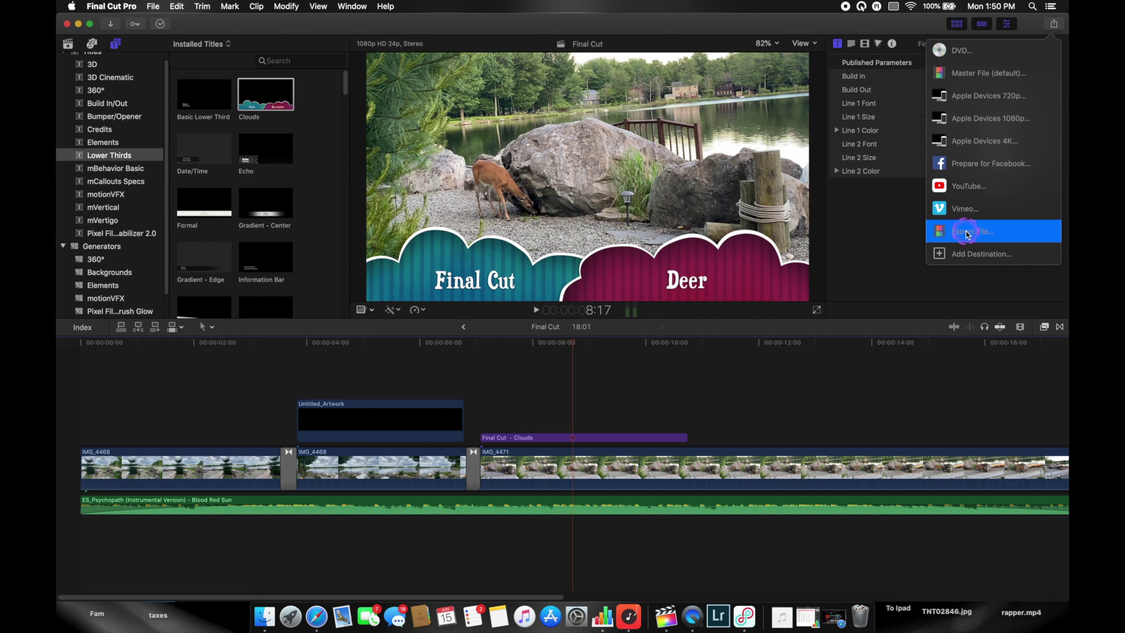
{"action": "left_click", "coordinate": [992, 253]}
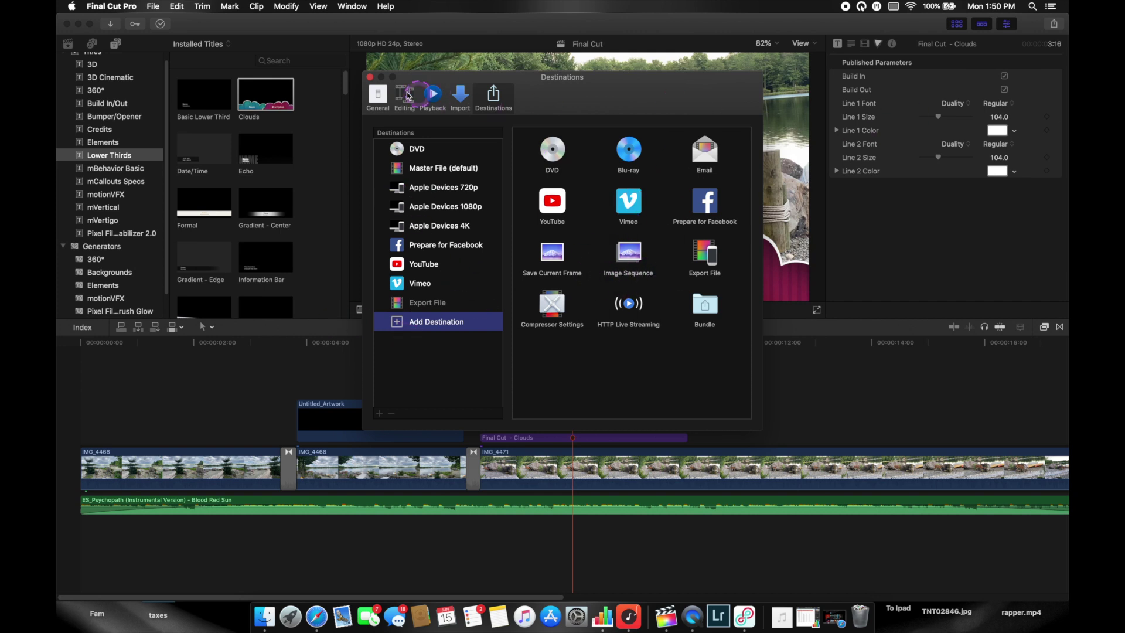
{"action": "left_click", "coordinate": [370, 78]}
Step: Export the project with Export File to the Desktop as "Final Cut" and play the exported video in QuickTime Player
{"action": "left_click", "coordinate": [1054, 24]}
{"action": "left_click", "coordinate": [982, 232]}
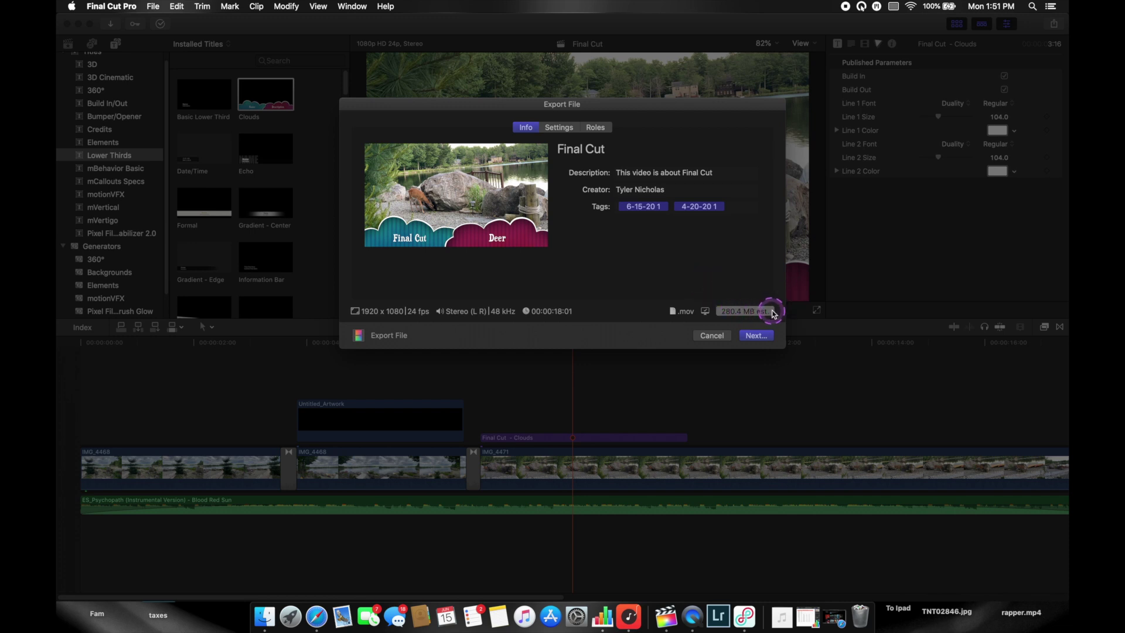
{"action": "left_click", "coordinate": [764, 337]}
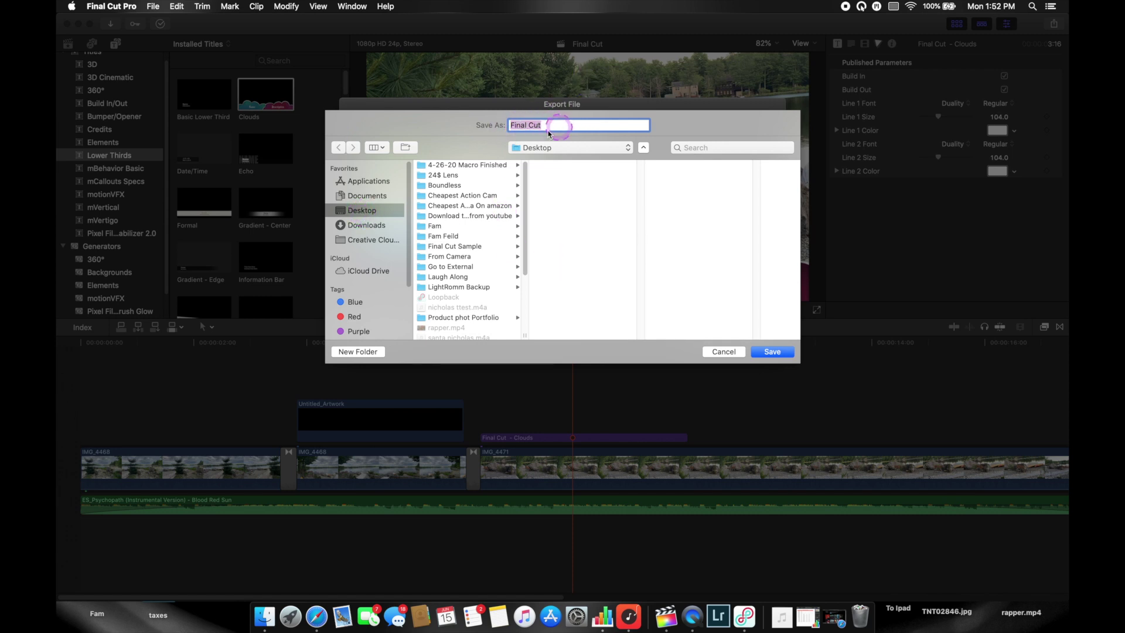
{"action": "left_click", "coordinate": [772, 352]}
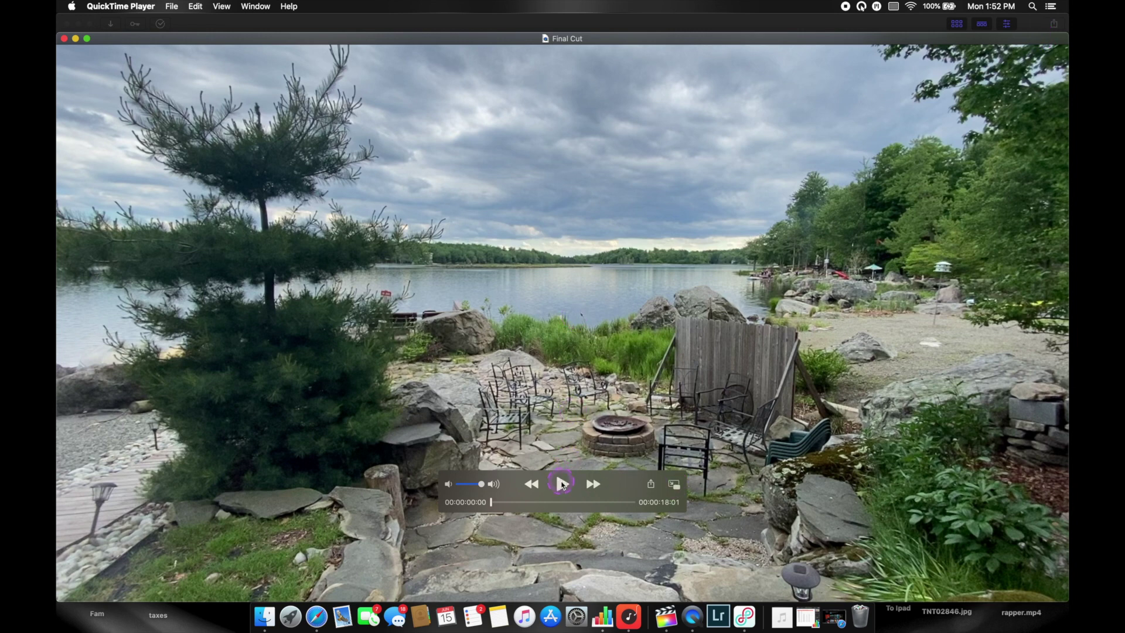
{"action": "left_click", "coordinate": [561, 484]}
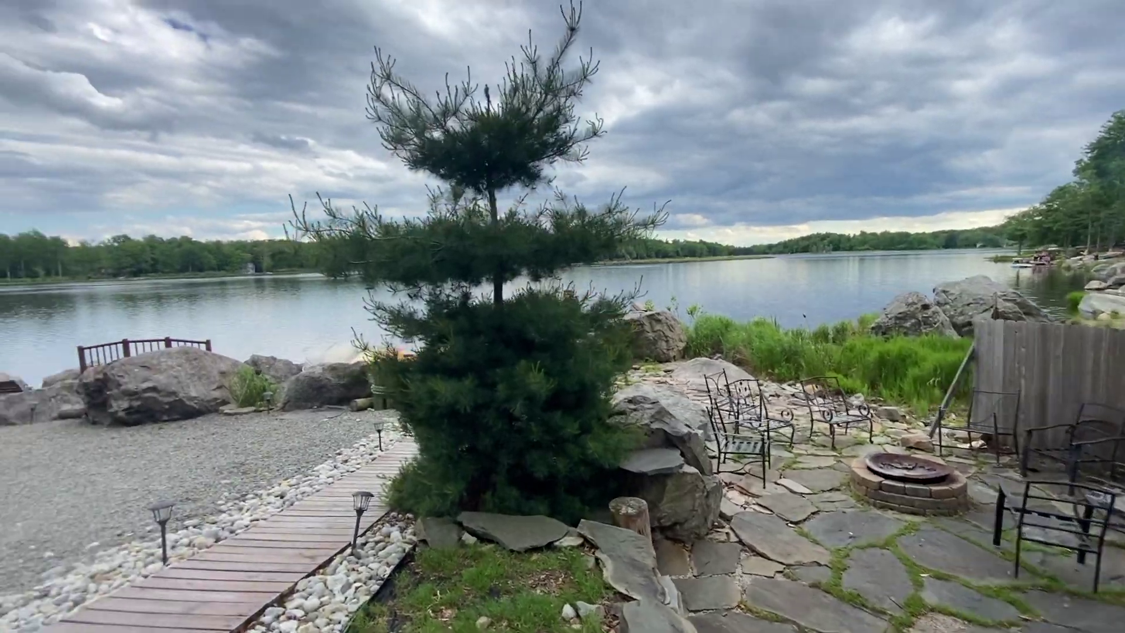